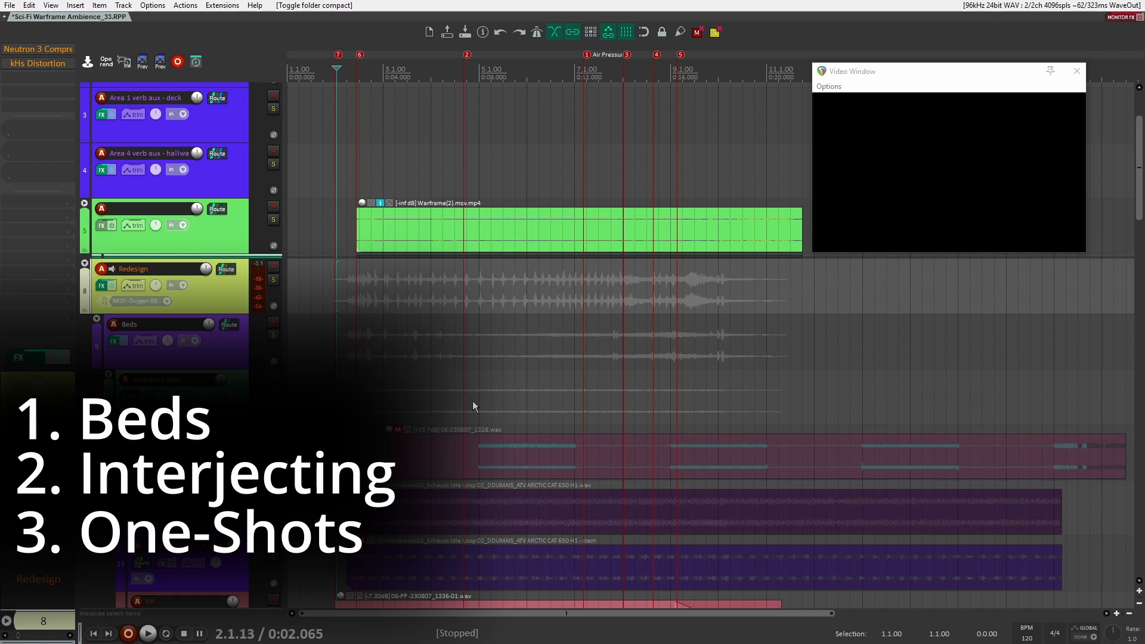
- Solo track 12 with its Exhaust Idle Loop 02 item unmuted and the track's effects bypassed
{"action": "left_click", "coordinate": [418, 389]}
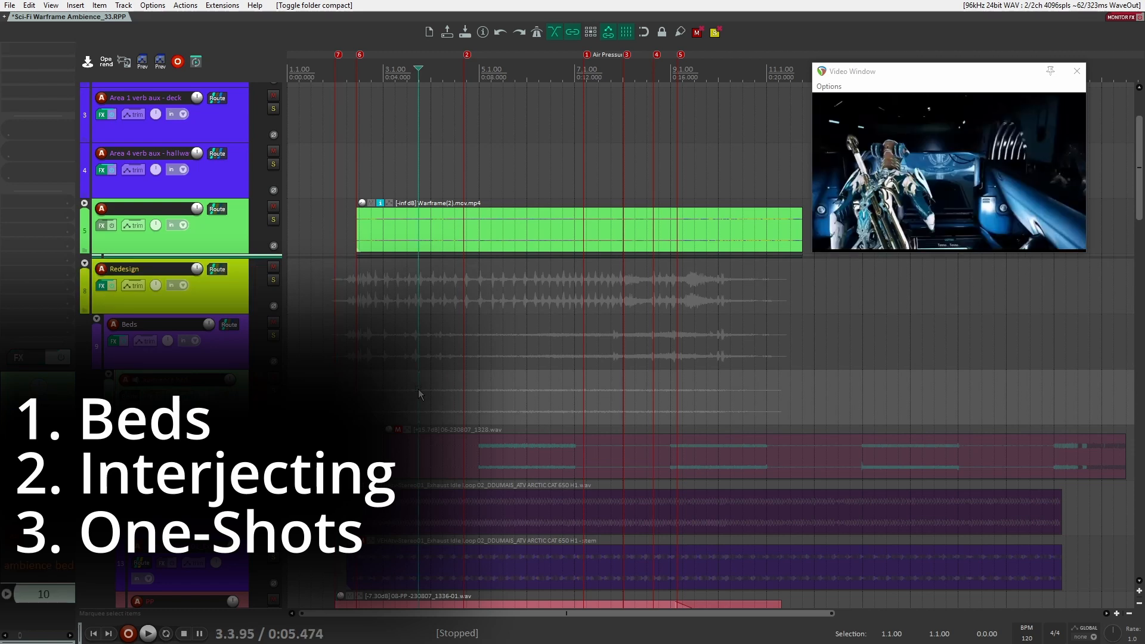
{"action": "left_click", "coordinate": [363, 381]}
{"action": "scroll", "coordinate": [366, 382], "scroll_direction": "down", "scroll_amount": 5}
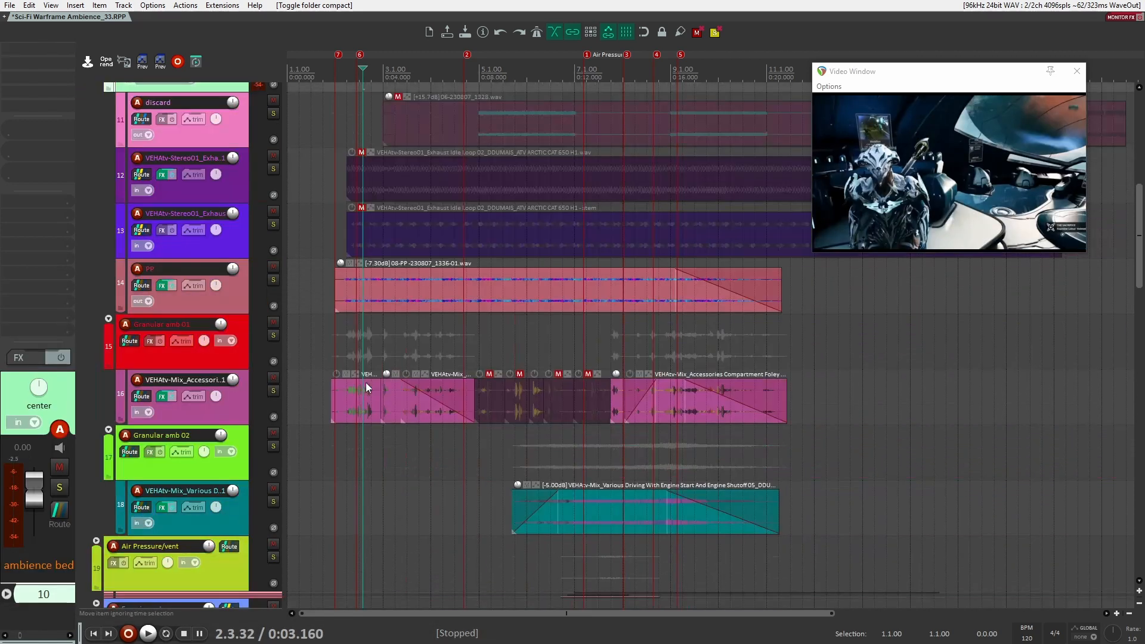
{"action": "scroll", "coordinate": [373, 371], "scroll_direction": "up", "scroll_amount": 3}
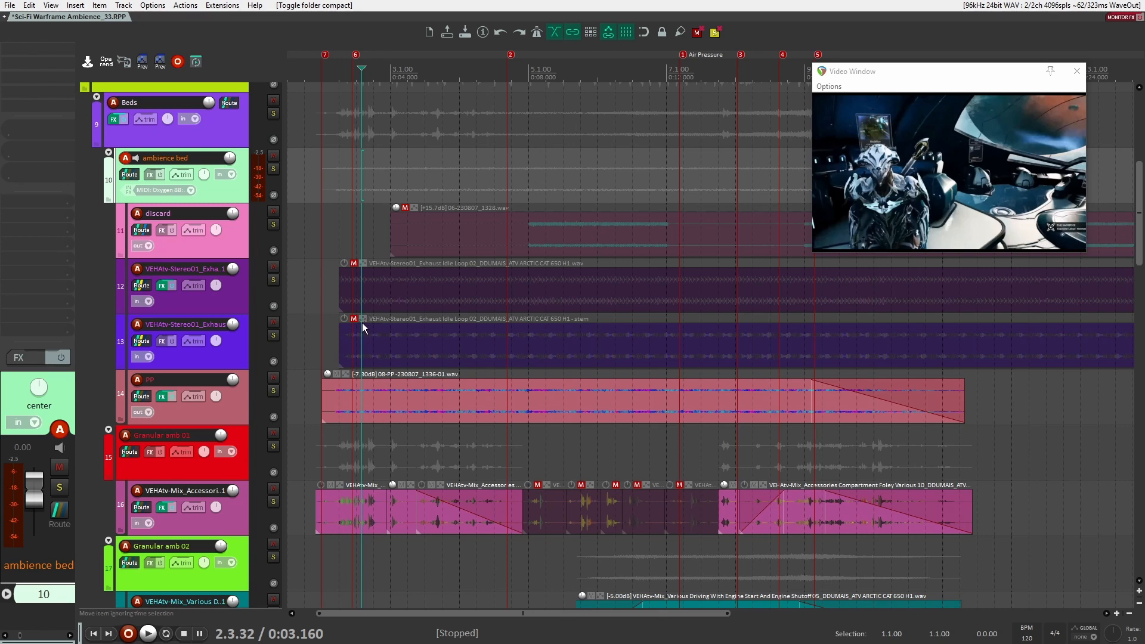
{"action": "left_click", "coordinate": [231, 302]}
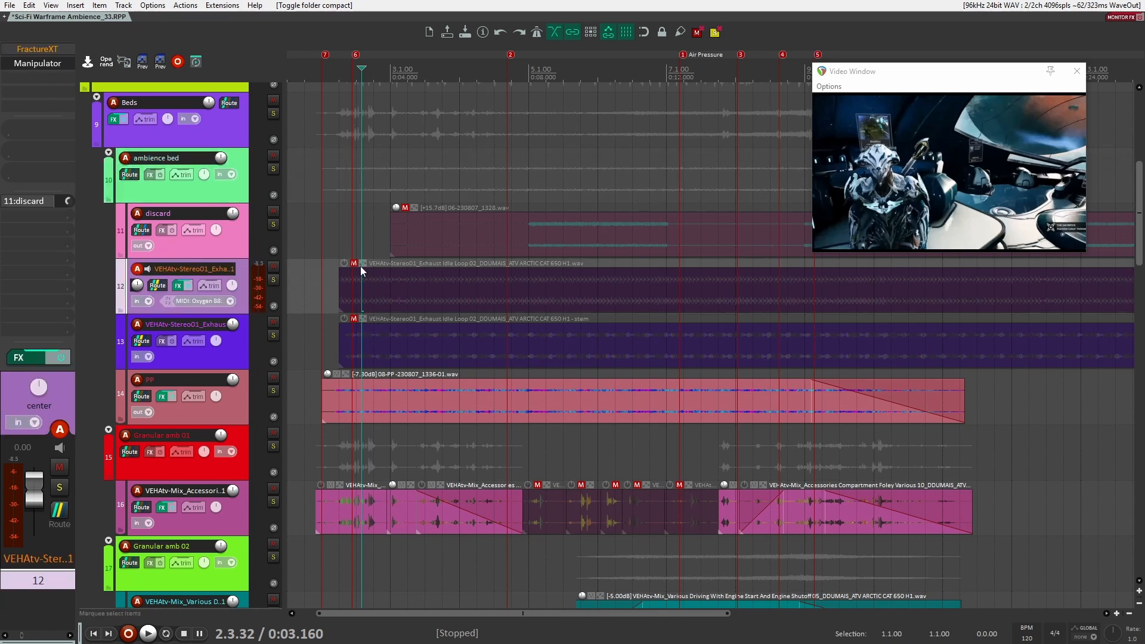
{"action": "left_click", "coordinate": [355, 263]}
{"action": "left_click", "coordinate": [60, 357]}
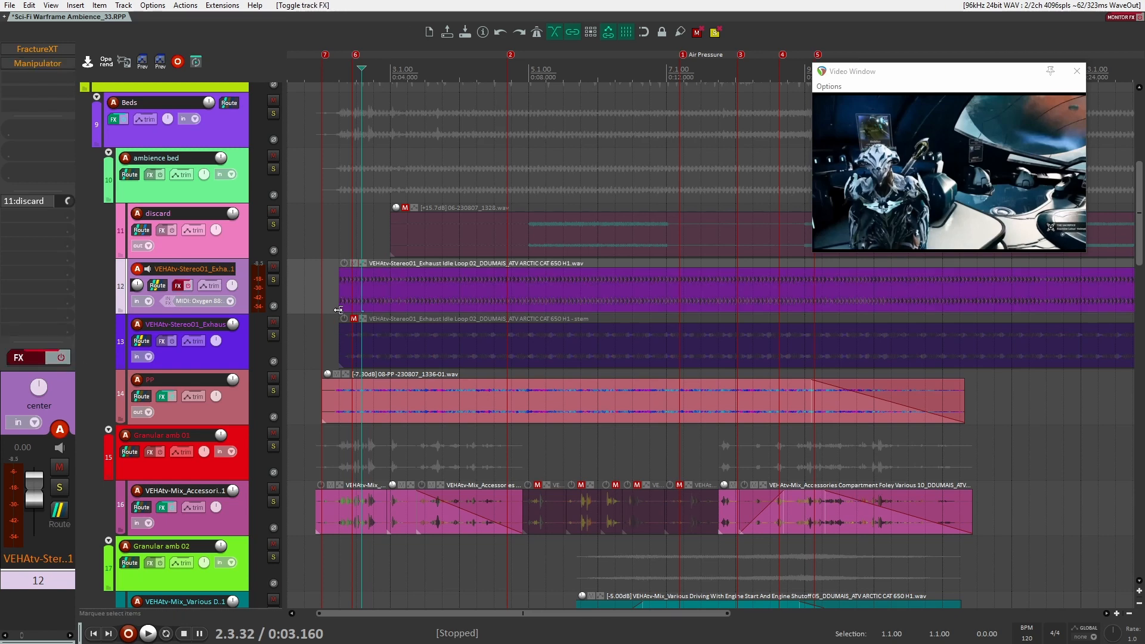
{"action": "left_click", "coordinate": [272, 281]}
{"action": "left_click", "coordinate": [349, 234]}
{"action": "left_click", "coordinate": [340, 231]}
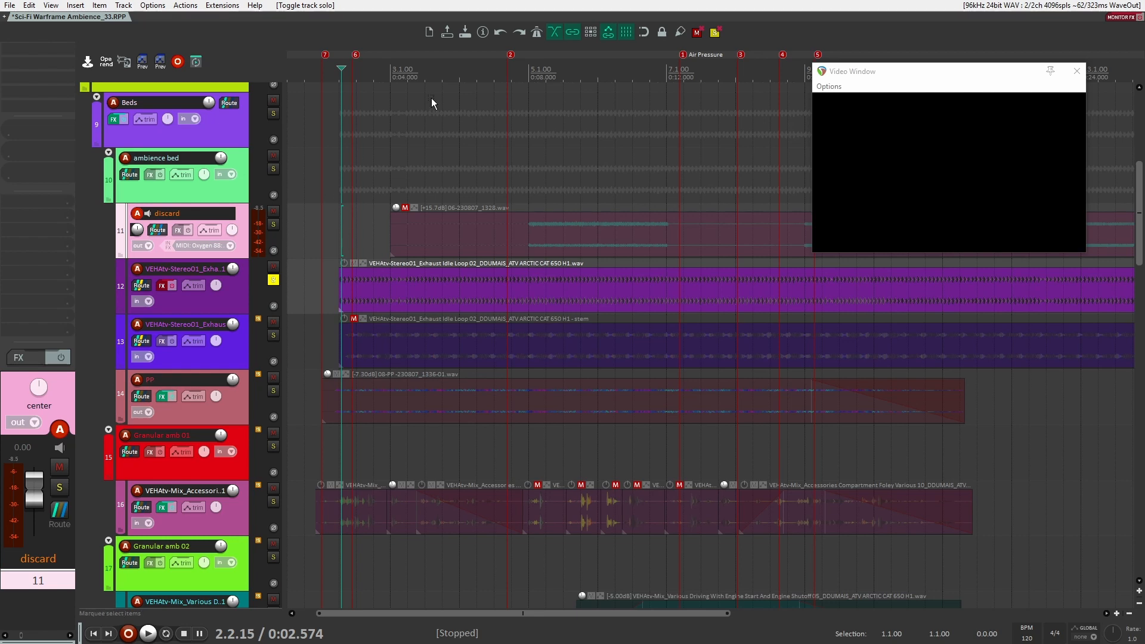
- Place the edit cursor at marker 6 and listen to the soloed, unprocessed exhaust loop
{"action": "left_click", "coordinate": [452, 144]}
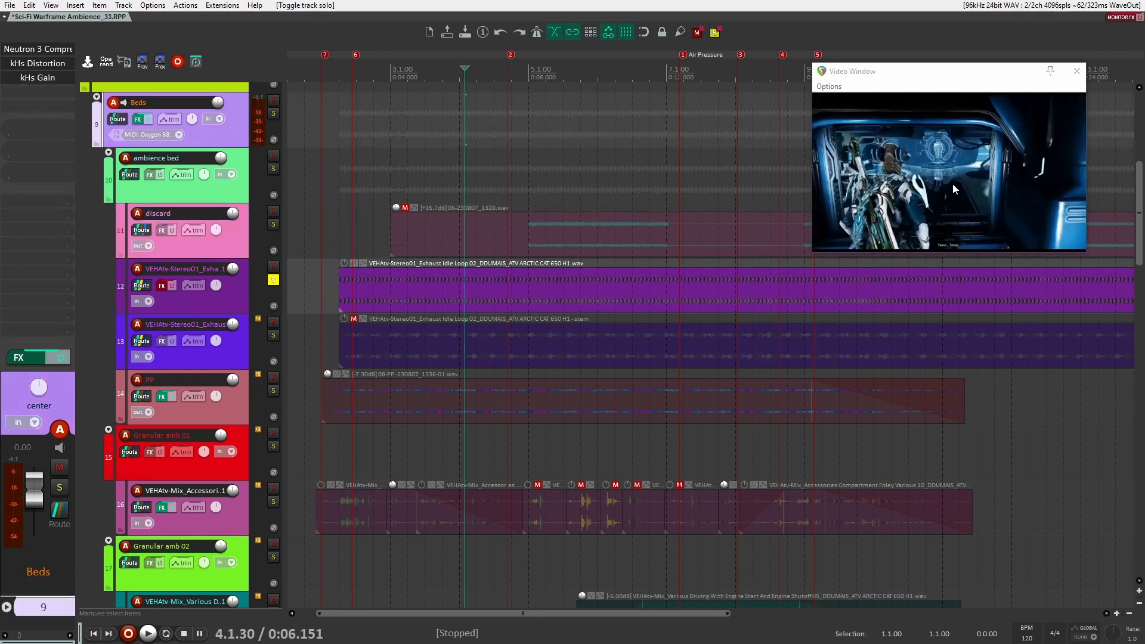
{"action": "left_click", "coordinate": [518, 180]}
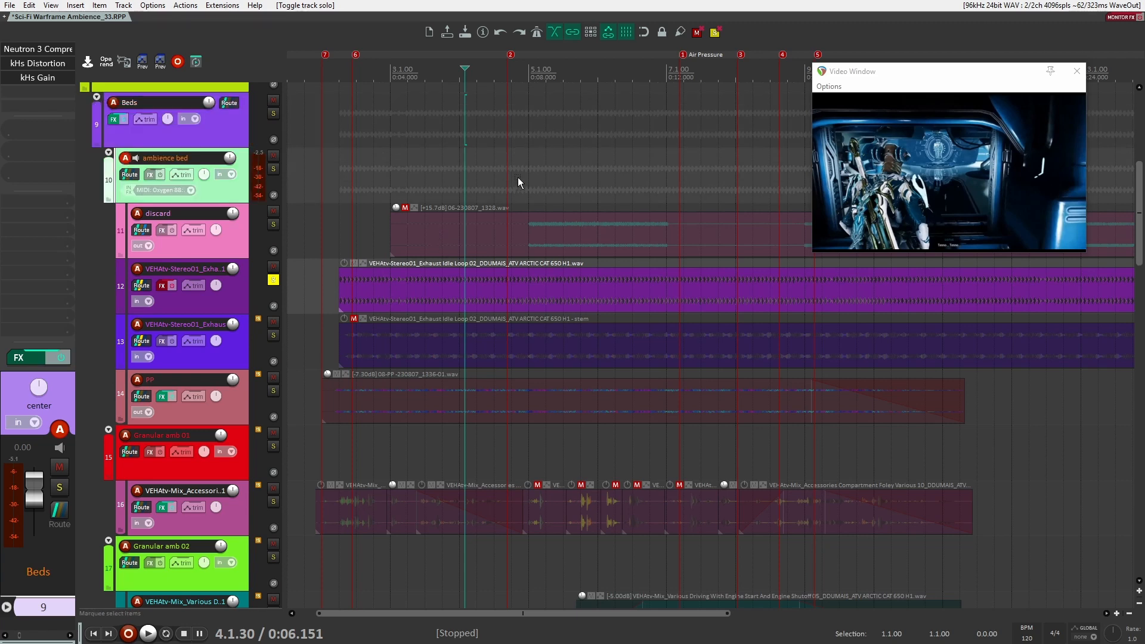
{"action": "left_click", "coordinate": [412, 175]}
{"action": "left_click", "coordinate": [356, 174]}
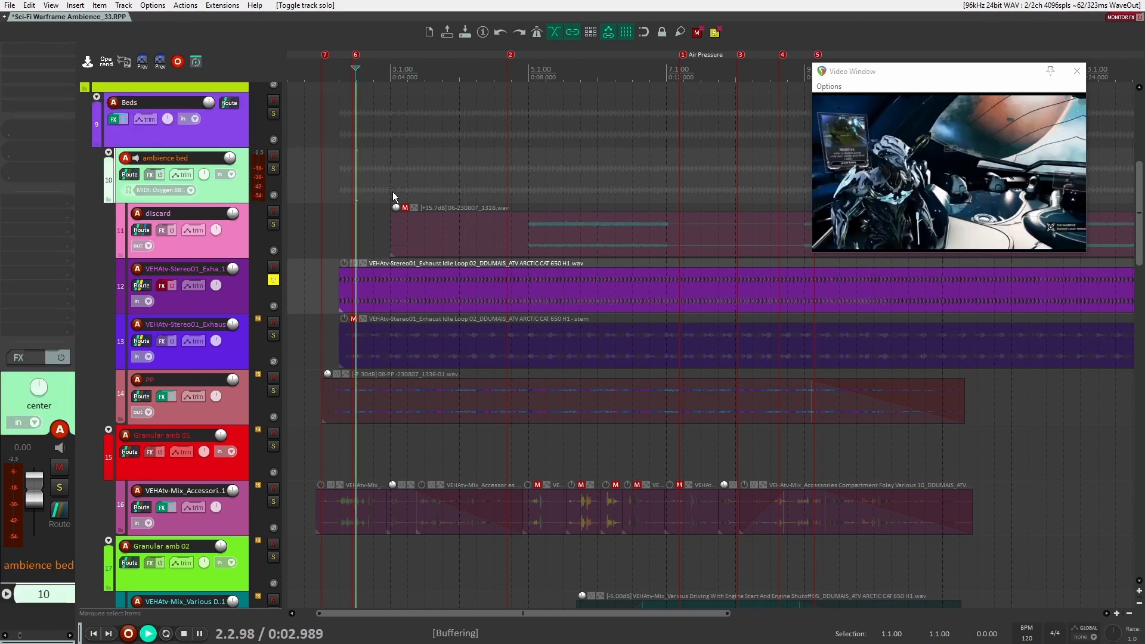
{"action": "key", "text": "space"}
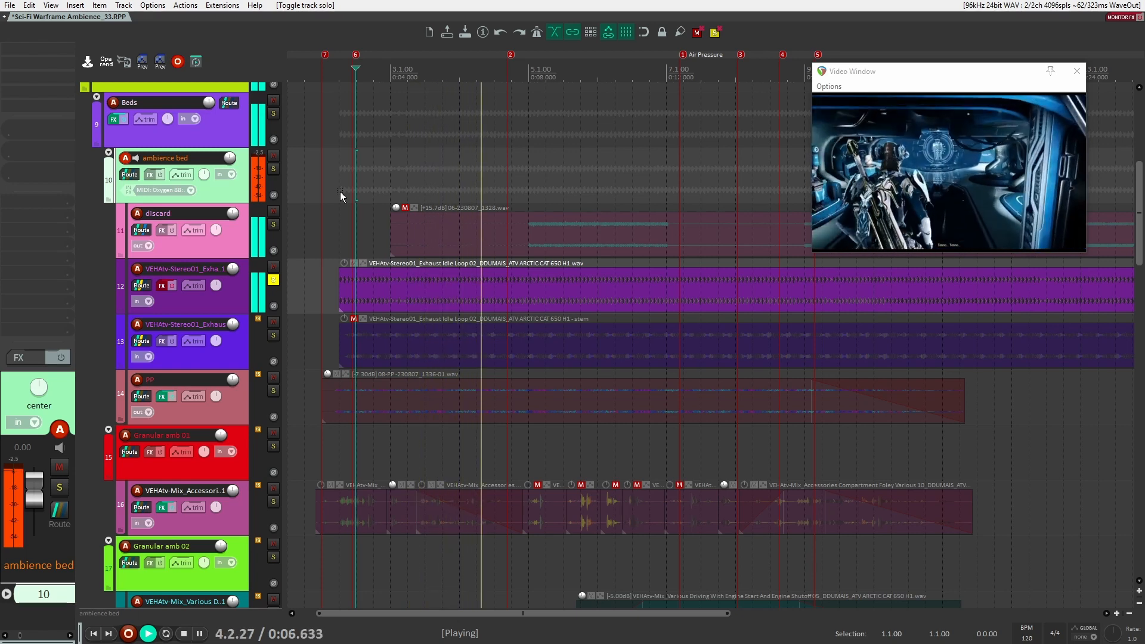
{"action": "key", "text": "space"}
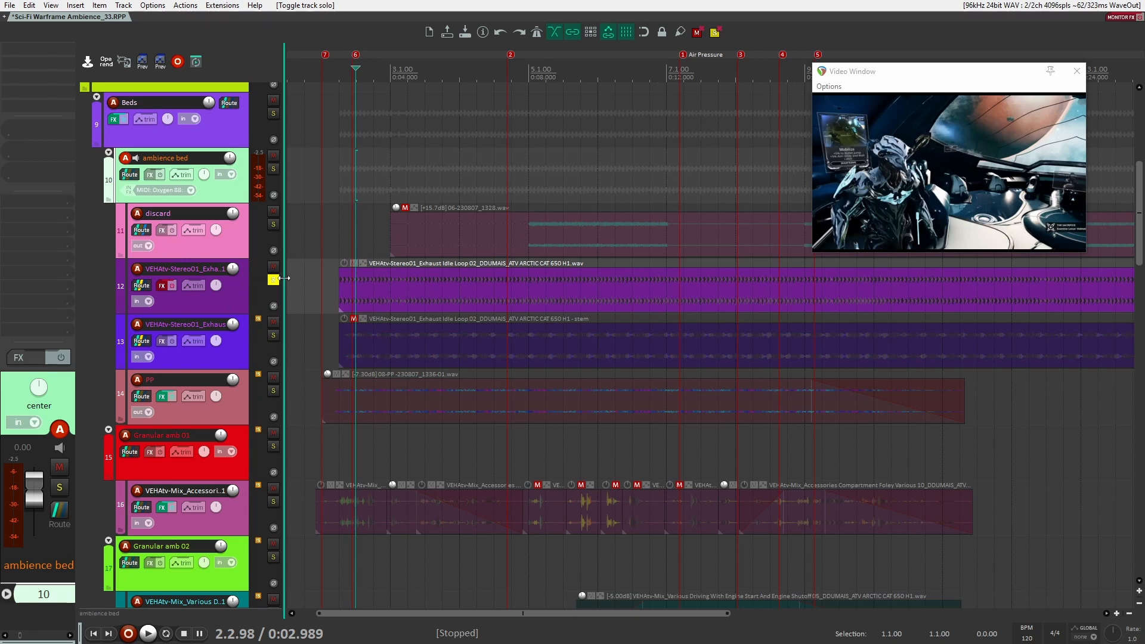
- Re-enable the effects on track 12 and open its Manipulator plugin
{"action": "left_click", "coordinate": [207, 299]}
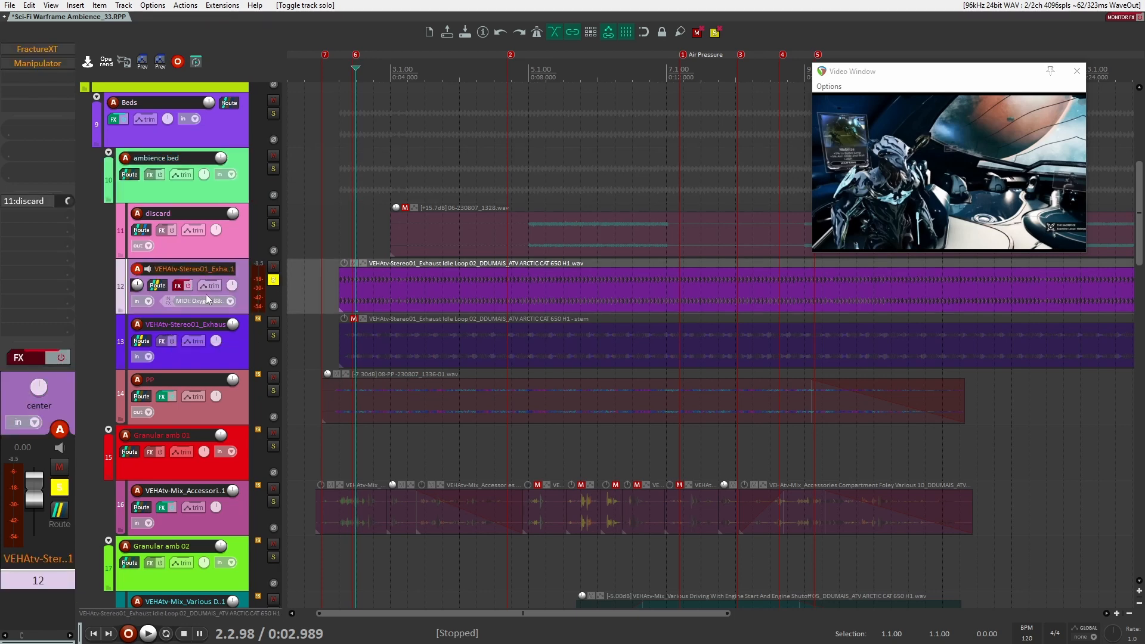
{"action": "left_click", "coordinate": [188, 285]}
{"action": "left_click", "coordinate": [38, 62]}
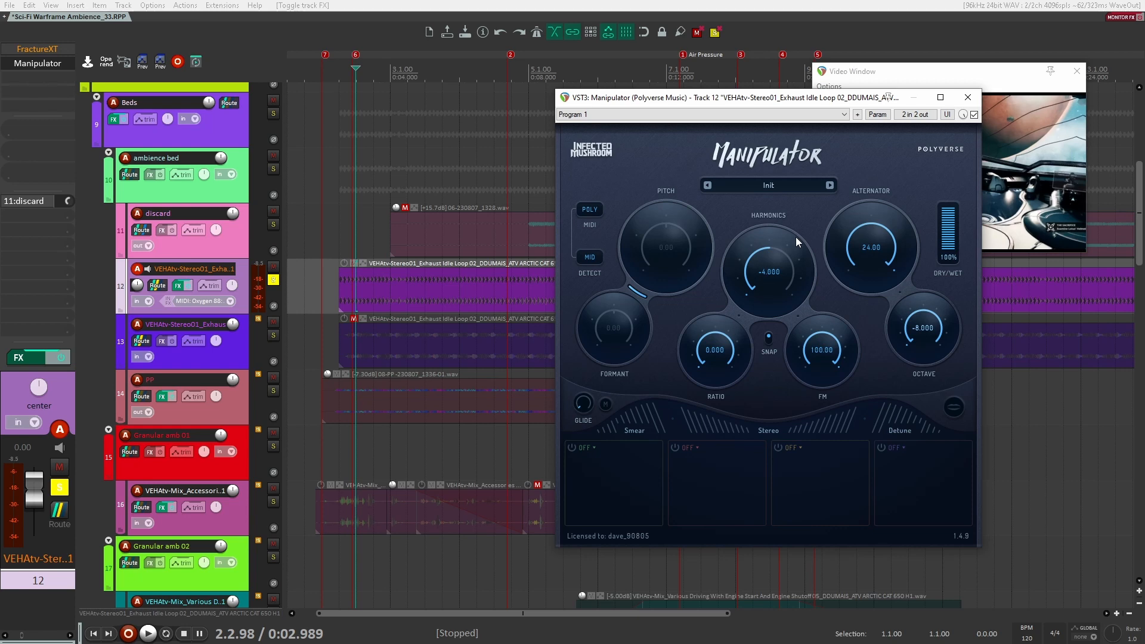
- Mute the original exhaust loop item and switch the solo to track 13 with its stem item unmuted
{"action": "left_click", "coordinate": [326, 270]}
{"action": "left_click", "coordinate": [273, 280]}
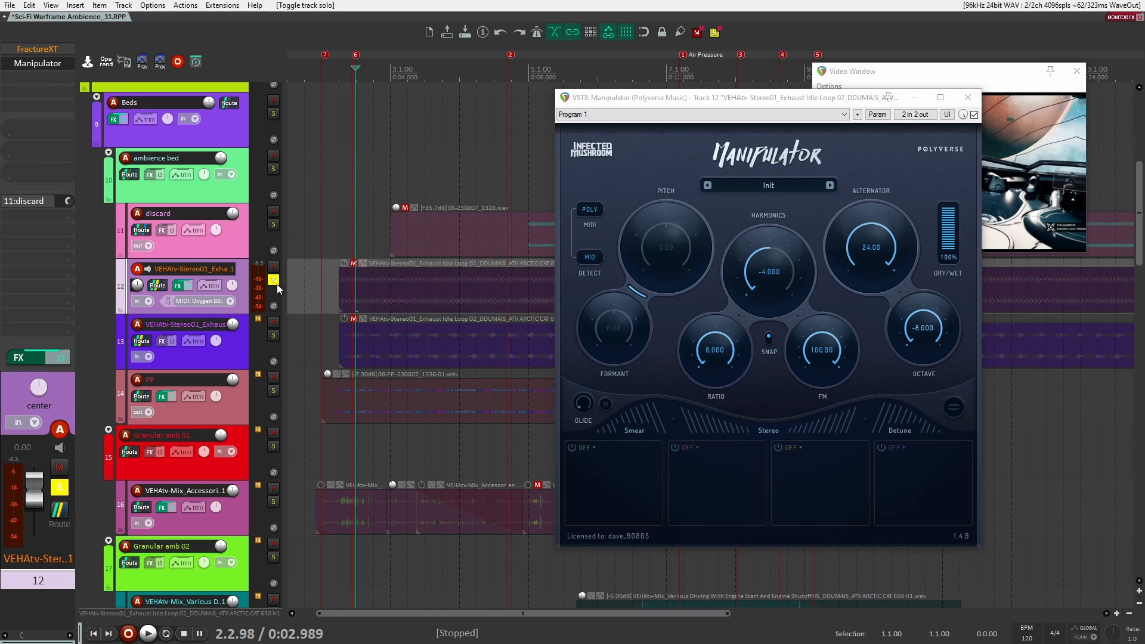
{"action": "left_click", "coordinate": [355, 318]}
{"action": "left_click", "coordinate": [273, 335]}
- Listen to the soloed exhaust loop stem from marker 6 and close the Manipulator window
{"action": "key", "text": "space"}
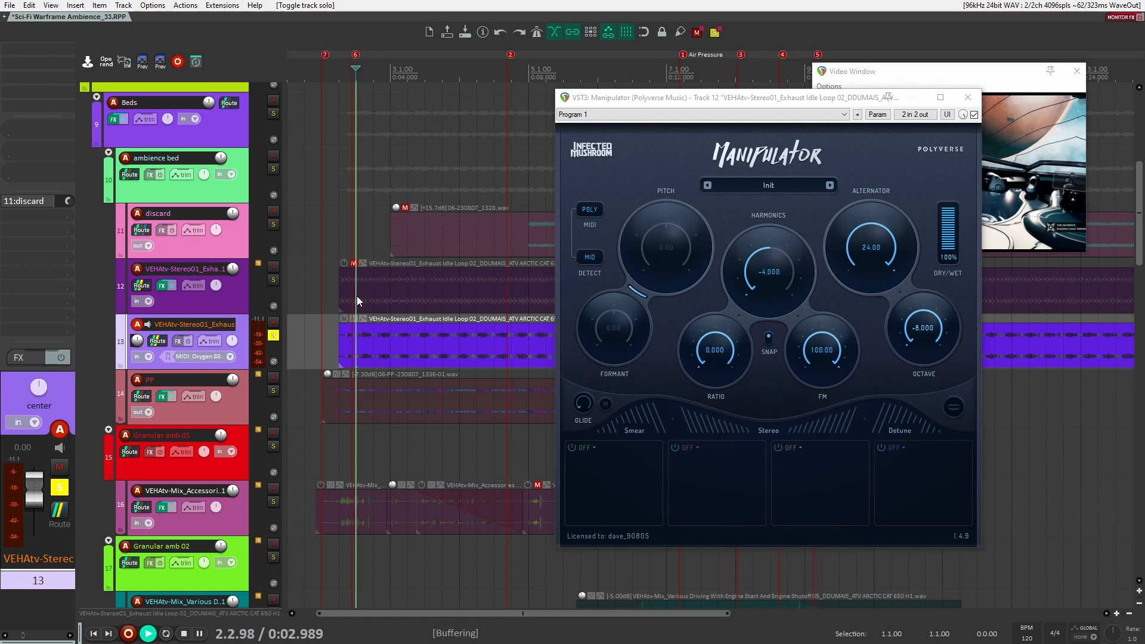
{"action": "left_click", "coordinate": [967, 98]}
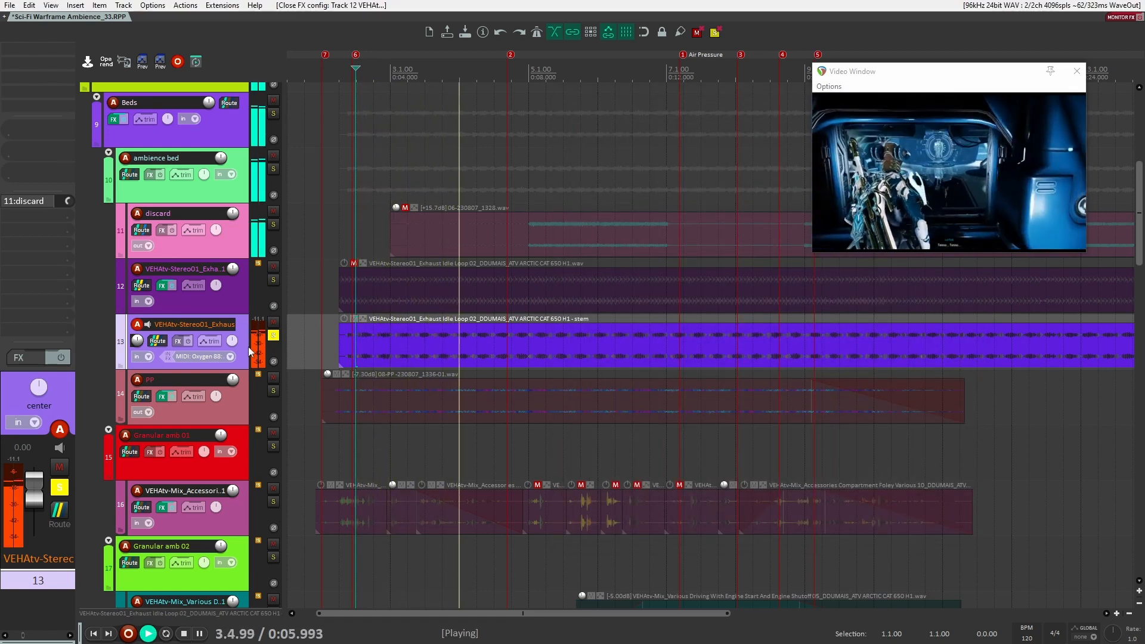
{"action": "key", "text": "space"}
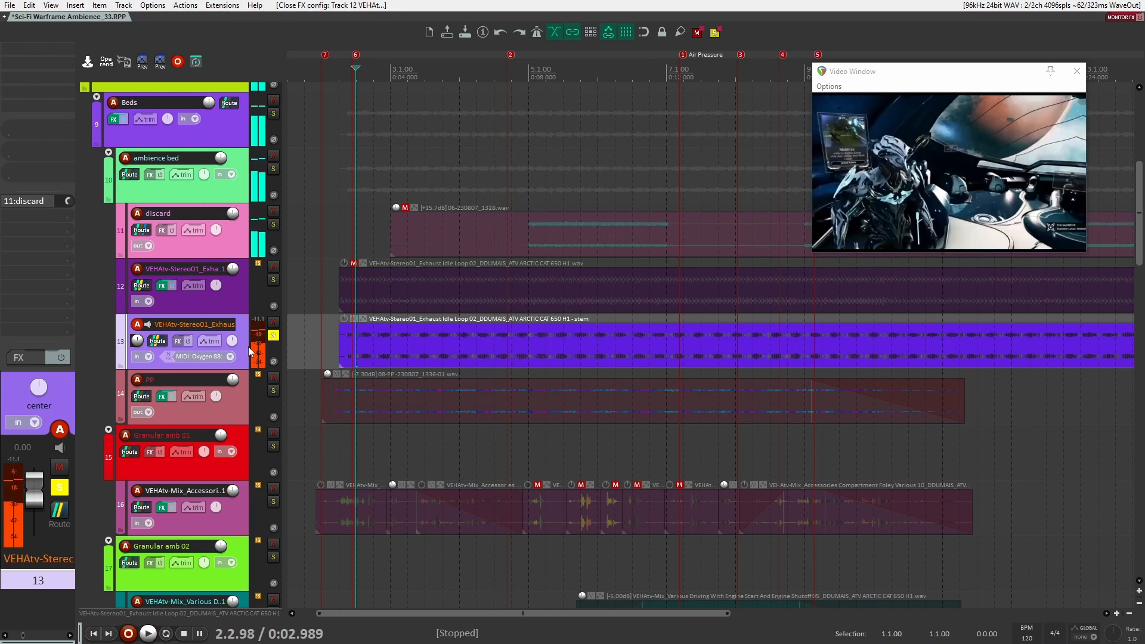
- Turn off the solo on track 13 and mute its exhaust loop stem item
{"action": "left_click", "coordinate": [274, 335]}
{"action": "left_click", "coordinate": [271, 290]}
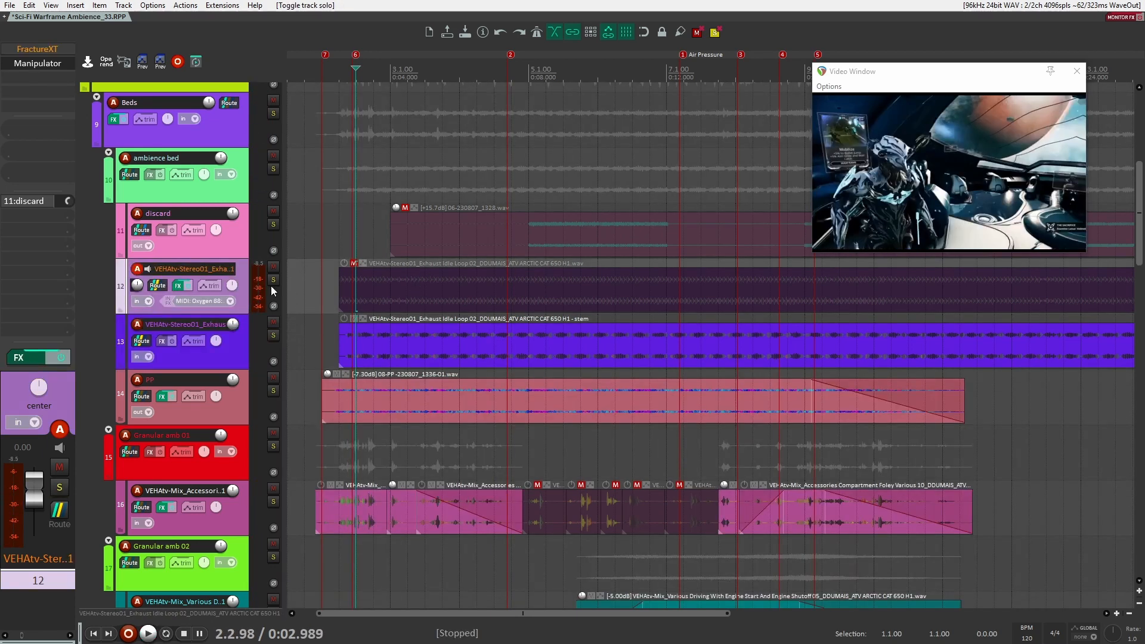
{"action": "left_click", "coordinate": [237, 351]}
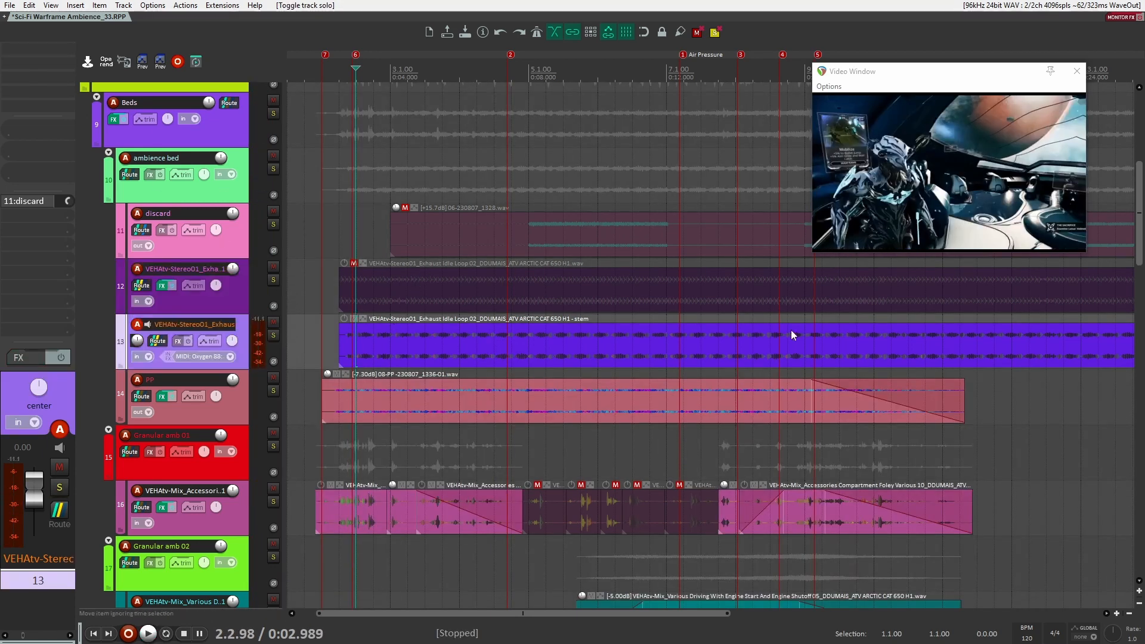
{"action": "left_click", "coordinate": [354, 319]}
- Examine the sample, filter and gain settings of Phase Plant on the PP track, and close the plugin
{"action": "left_click", "coordinate": [231, 398]}
{"action": "left_click", "coordinate": [41, 52], "text": "shift"}
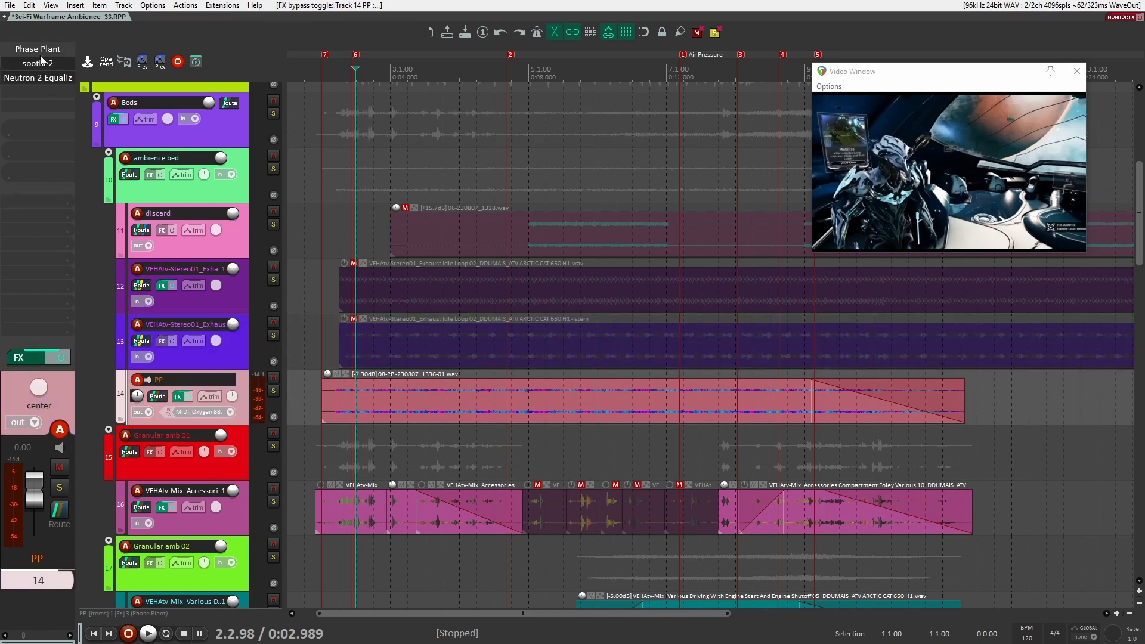
{"action": "left_click", "coordinate": [39, 48]}
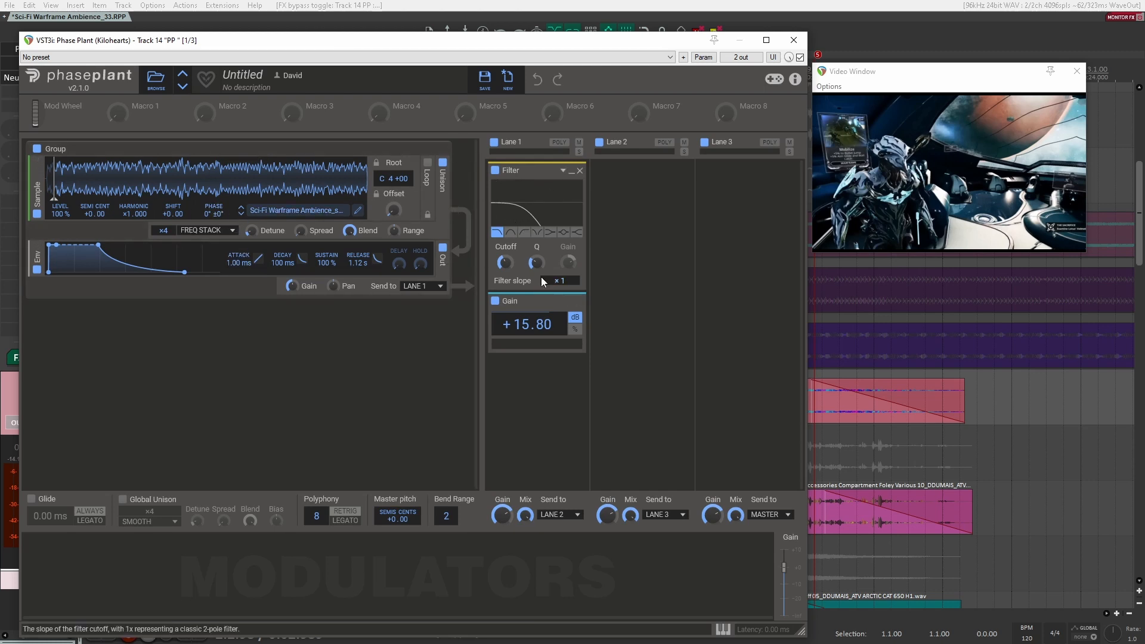
{"action": "key", "text": "space"}
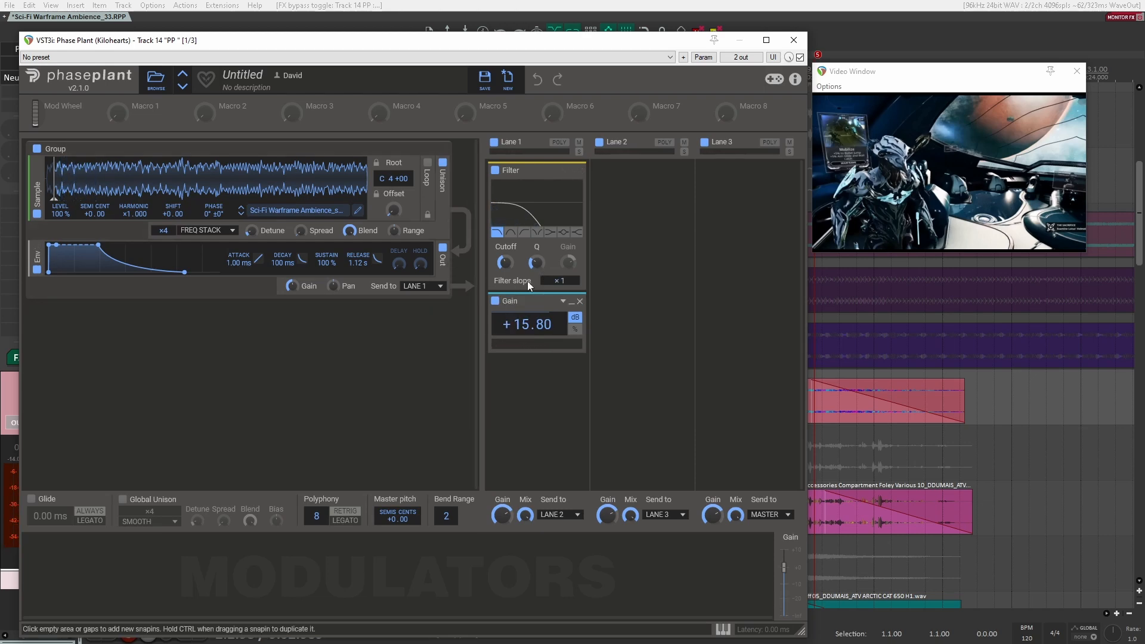
{"action": "left_click", "coordinate": [793, 40]}
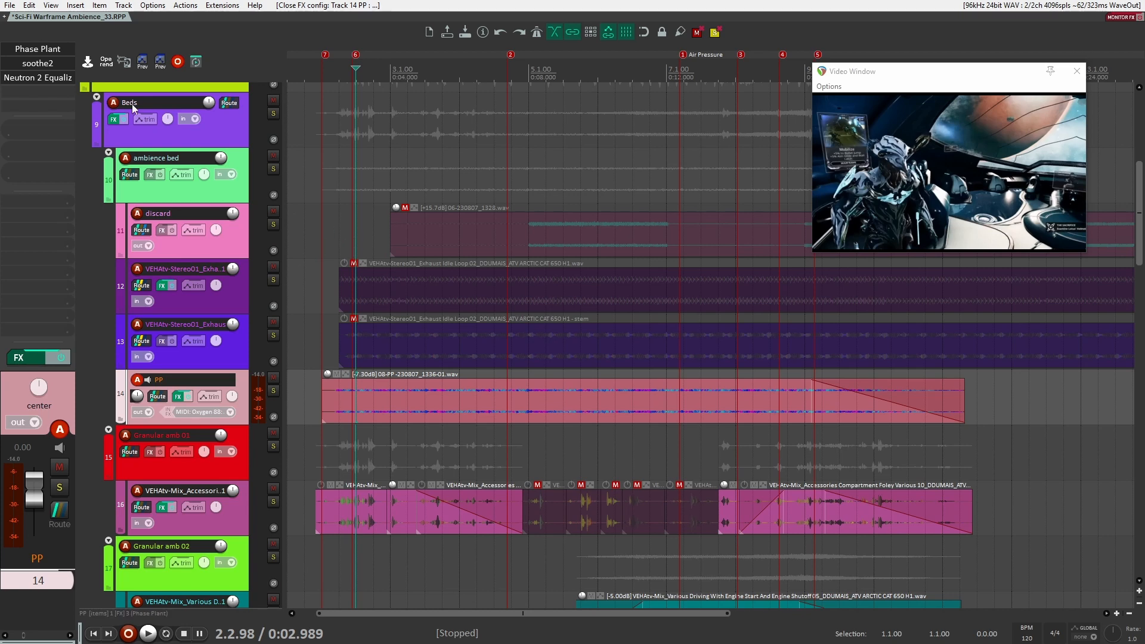
- Open soothe2 on the PP track, reposition its window and bypass the plugin
{"action": "left_click", "coordinate": [21, 64]}
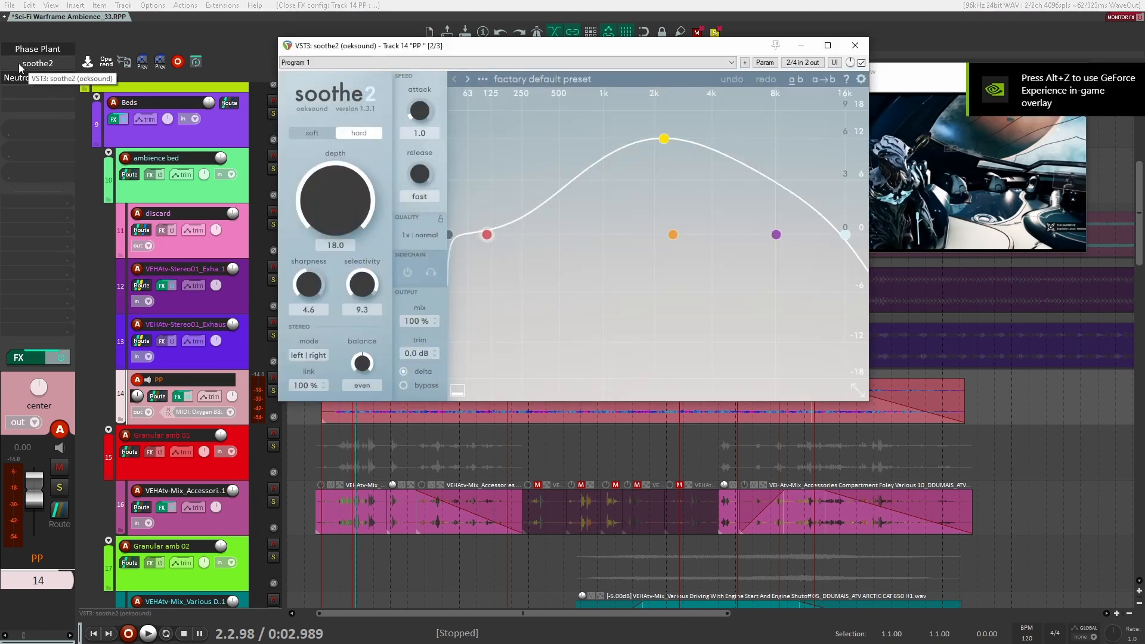
{"action": "left_click_drag", "start_coordinate": [595, 52], "coordinate": [516, 68]}
{"action": "scroll", "coordinate": [569, 73], "scroll_direction": "up", "scroll_amount": 3}
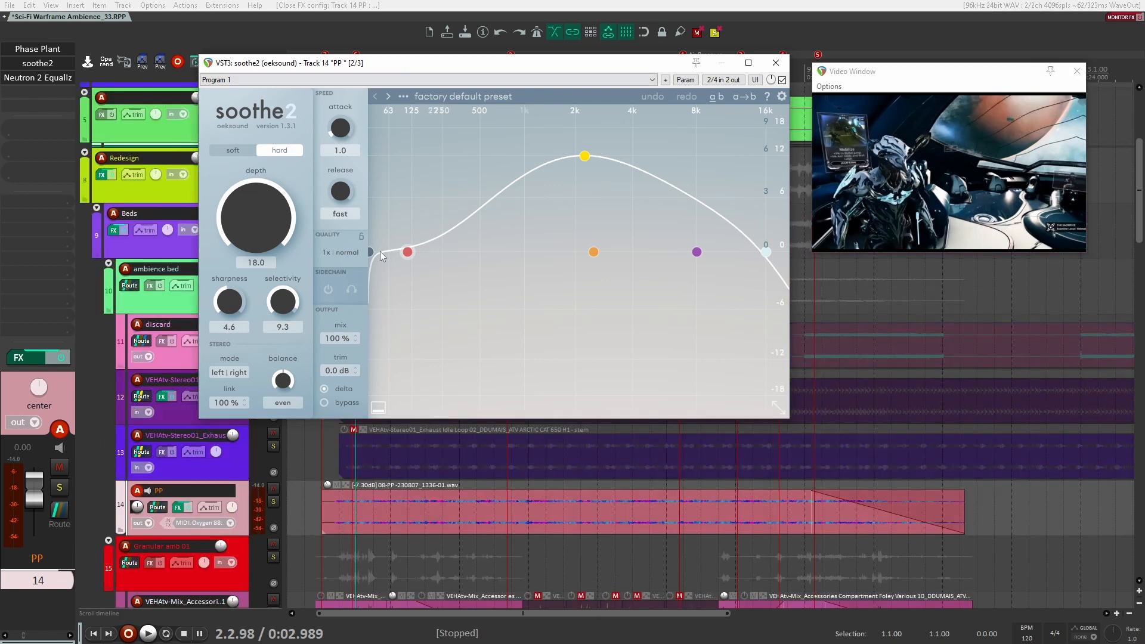
{"action": "left_click", "coordinate": [783, 81]}
- Listen to the soloed PP track from near marker 6 with soothe2 bypassed
{"action": "left_click", "coordinate": [359, 440]}
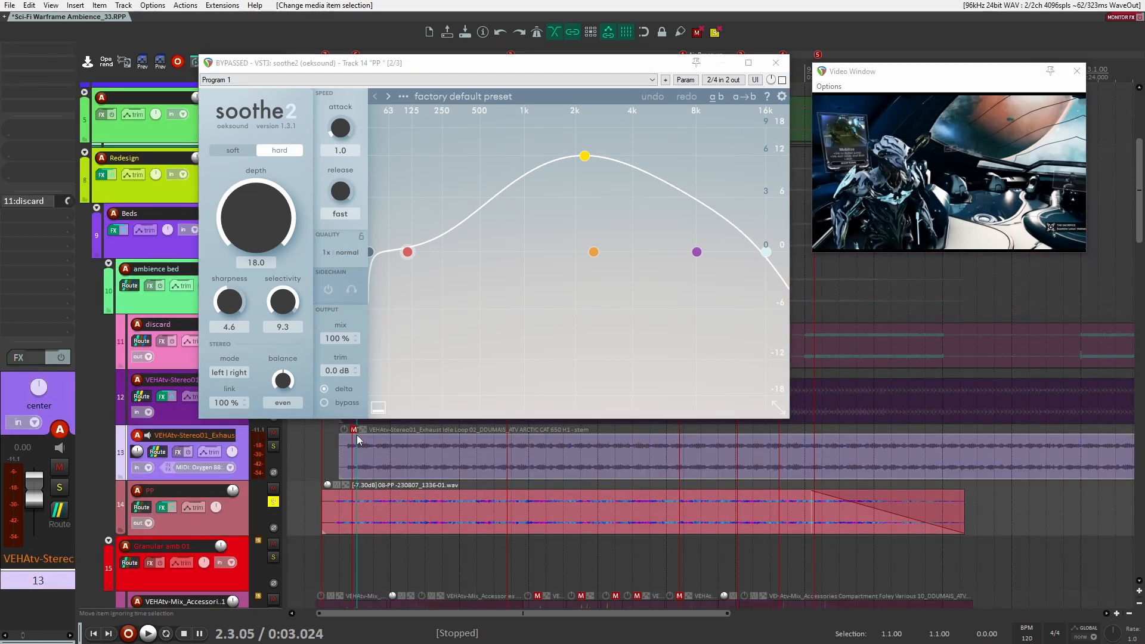
{"action": "key", "text": "space"}
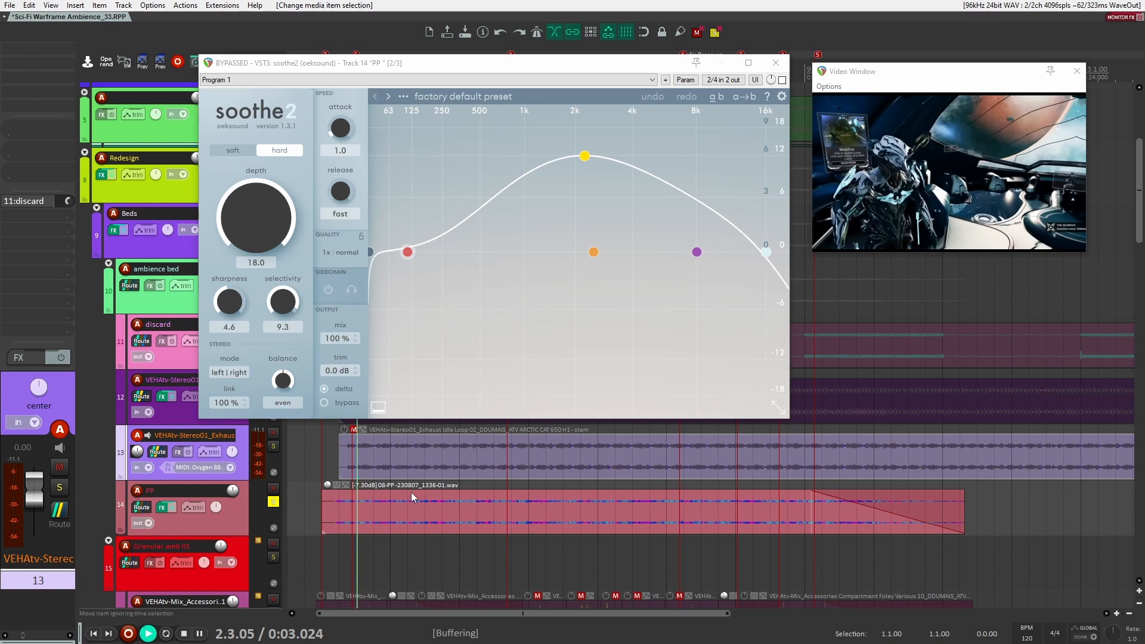
{"action": "left_click", "coordinate": [241, 513]}
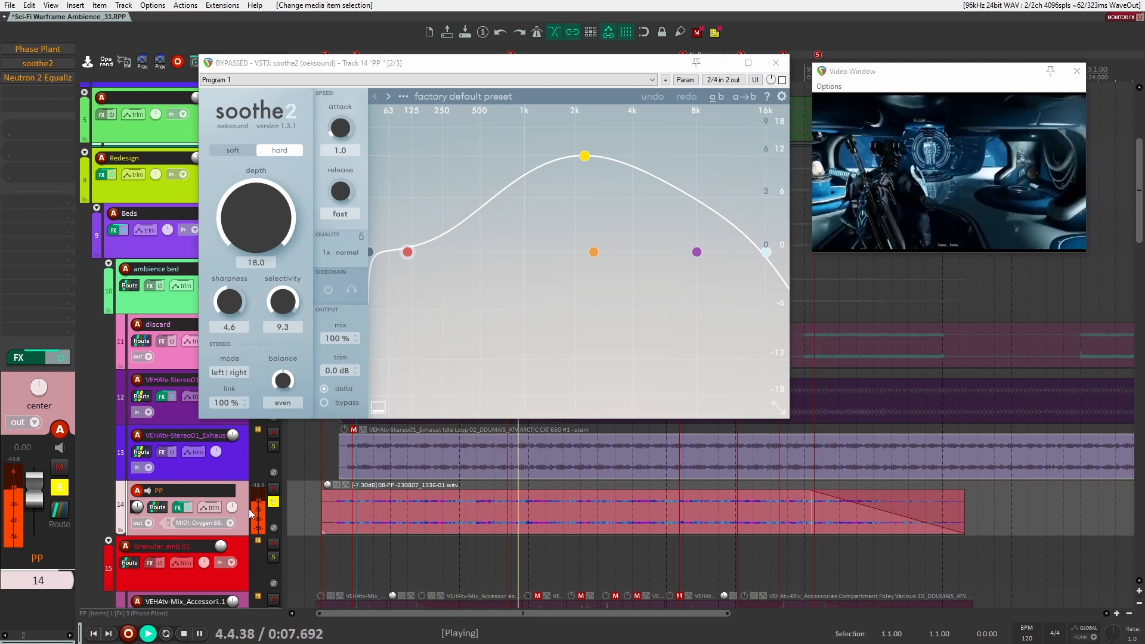
{"action": "key", "text": "space"}
- Re-enable soothe2 and compare the PP track's playback with delta off and on
{"action": "left_click", "coordinate": [782, 80]}
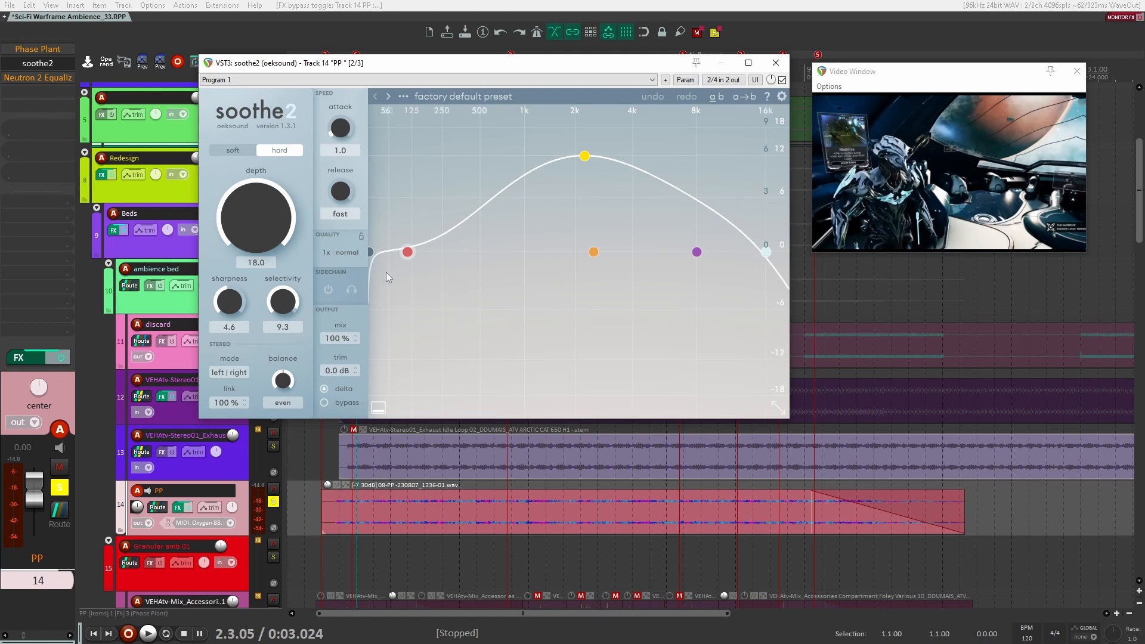
{"action": "key", "text": "space"}
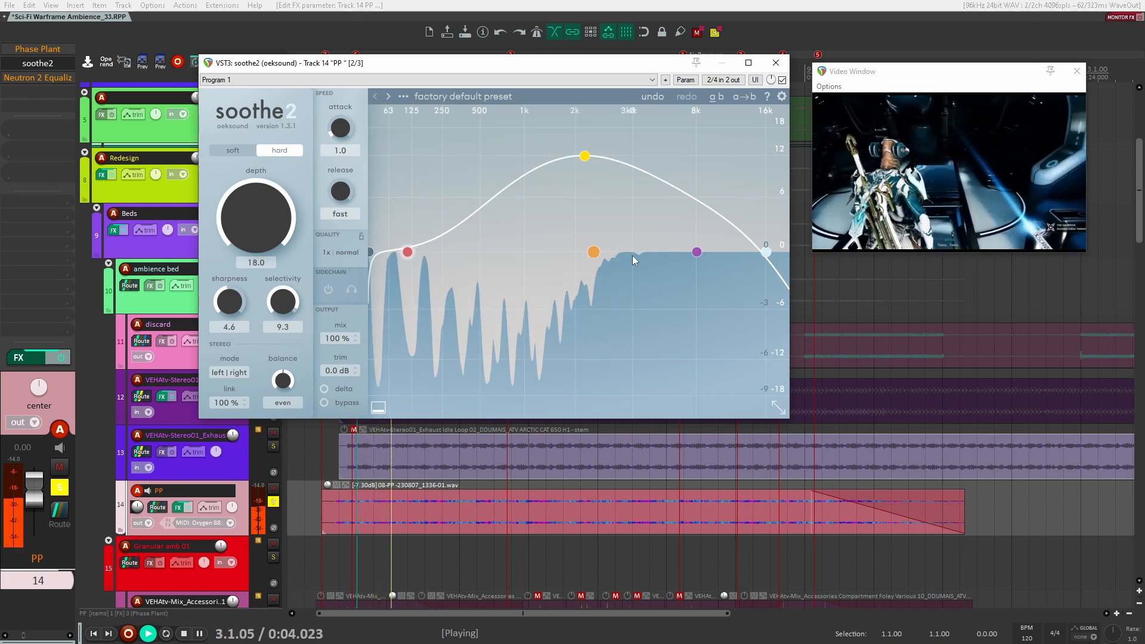
{"action": "left_click", "coordinate": [325, 389]}
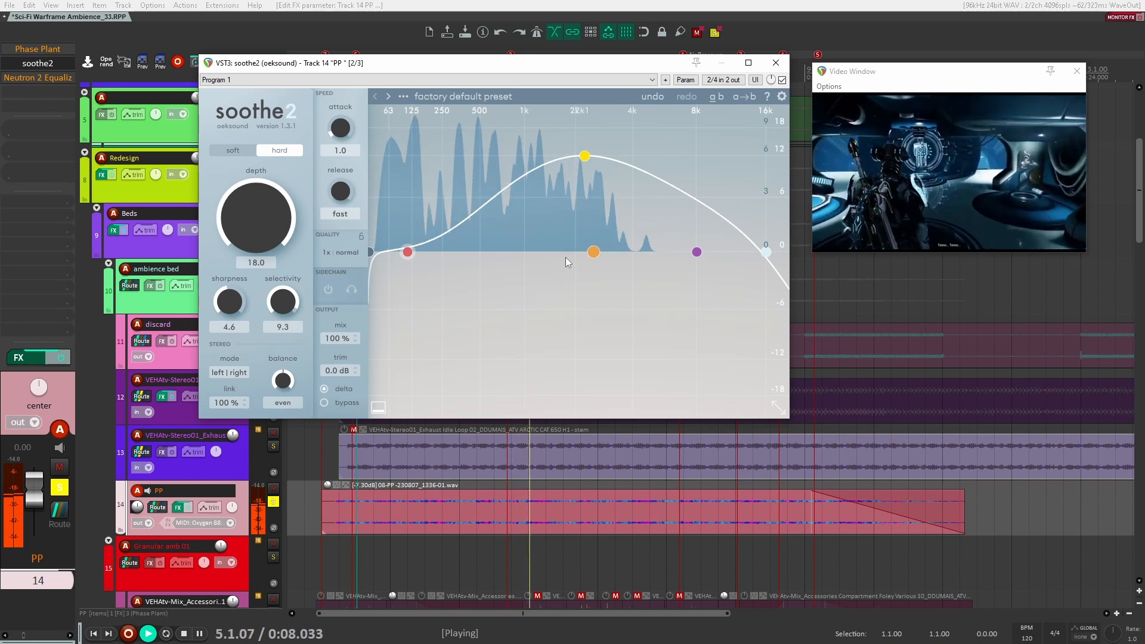
{"action": "key", "text": "space"}
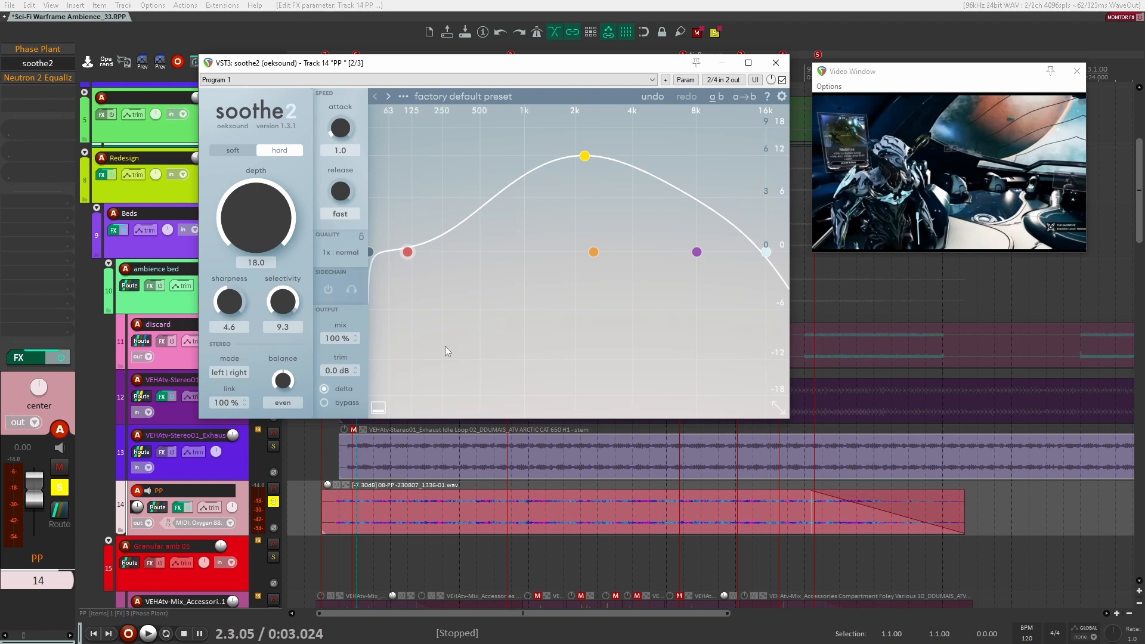
- Play the PP track again with delta on and set soothe2's wet mix to 51%
{"action": "key", "text": "space"}
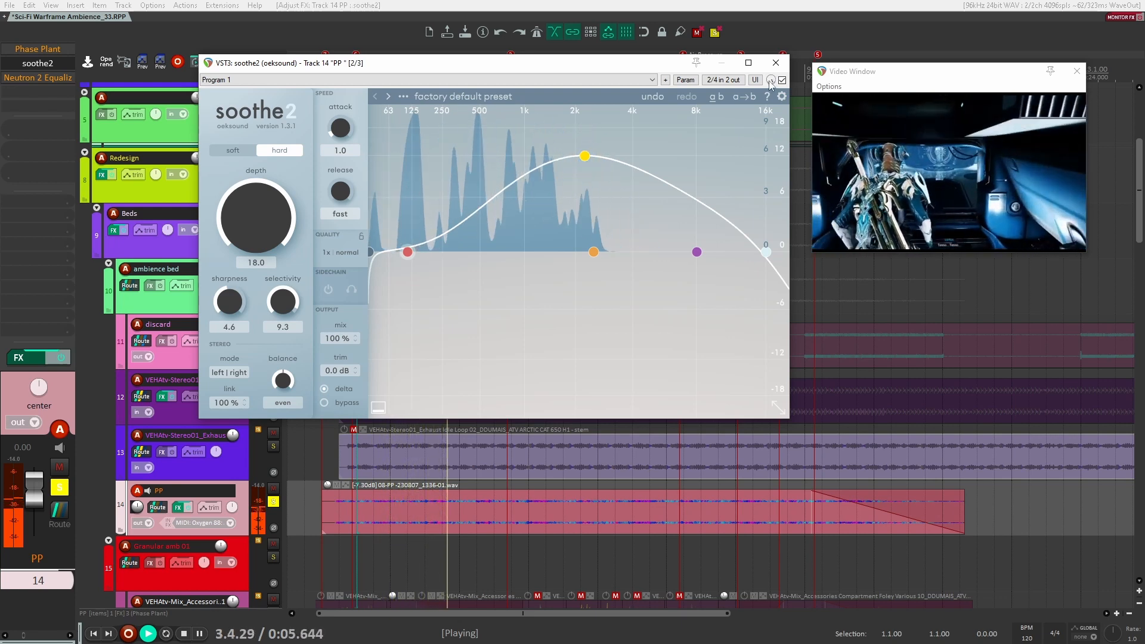
{"action": "key", "text": "space"}
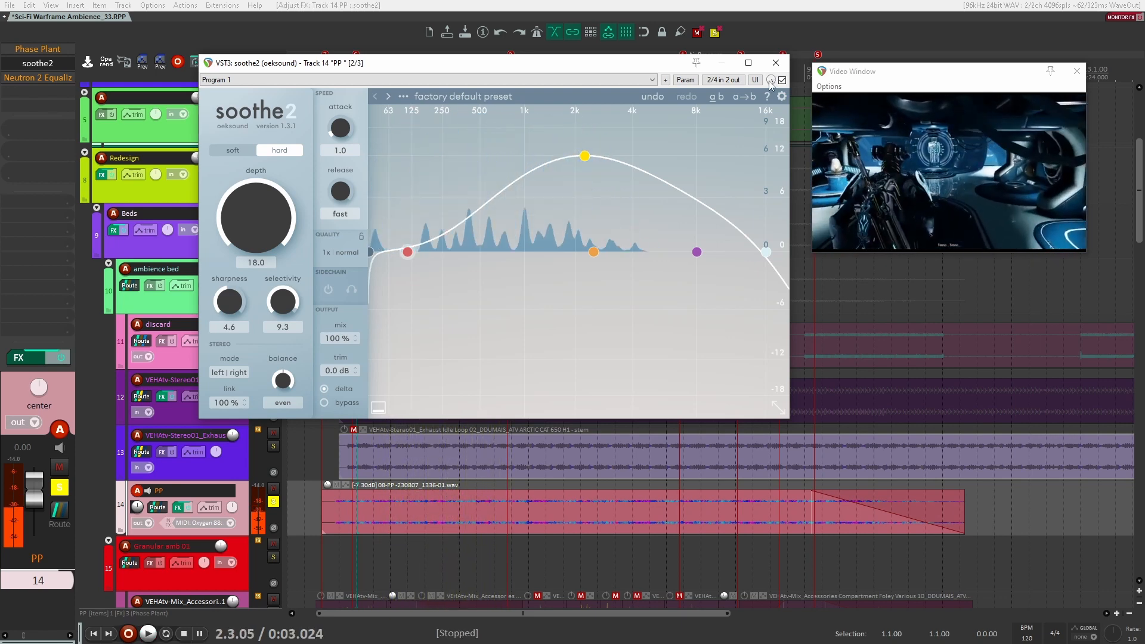
{"action": "left_click_drag", "start_coordinate": [771, 81], "coordinate": [770, 97]}
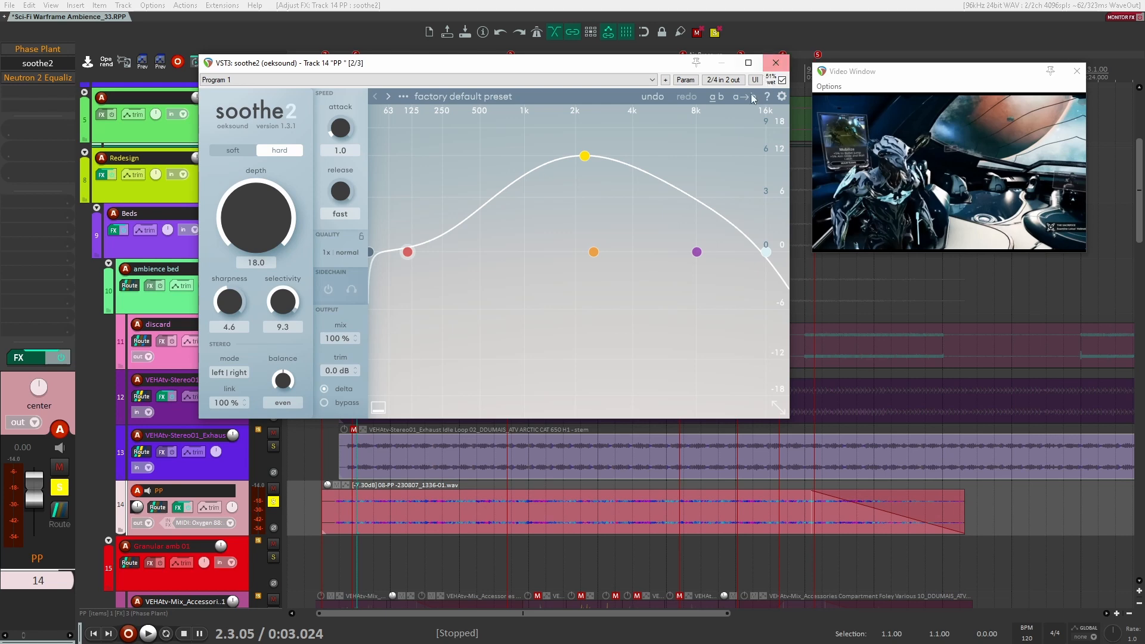
- Enable and open Neutron 2 Equalizer on the PP track during playback, and close both plugin windows
{"action": "key", "text": "space"}
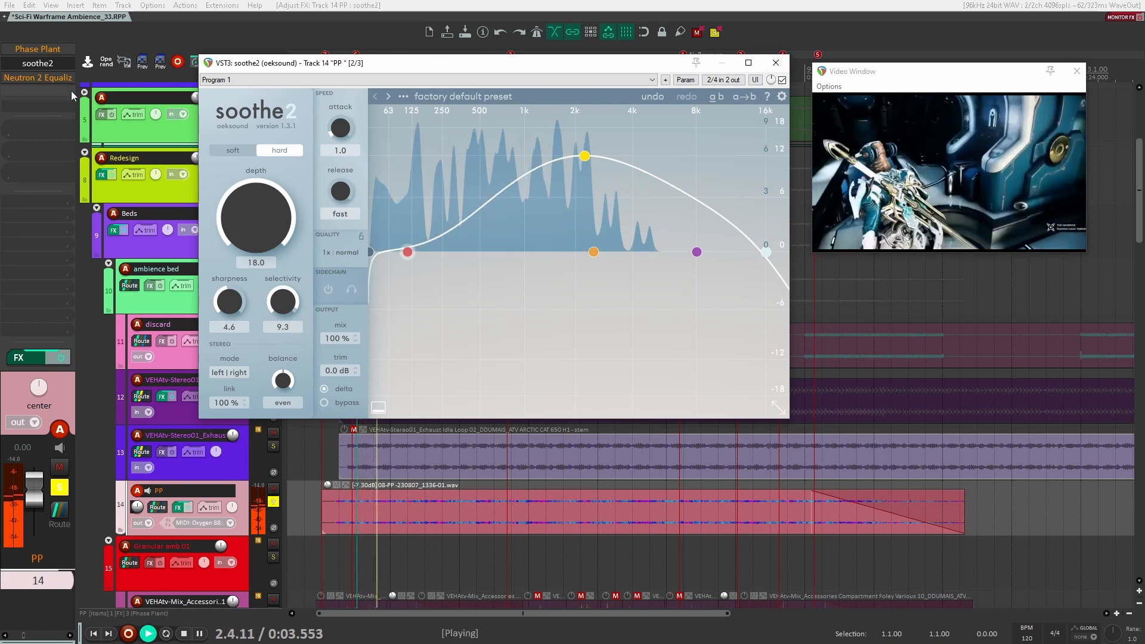
{"action": "key", "text": "3"}
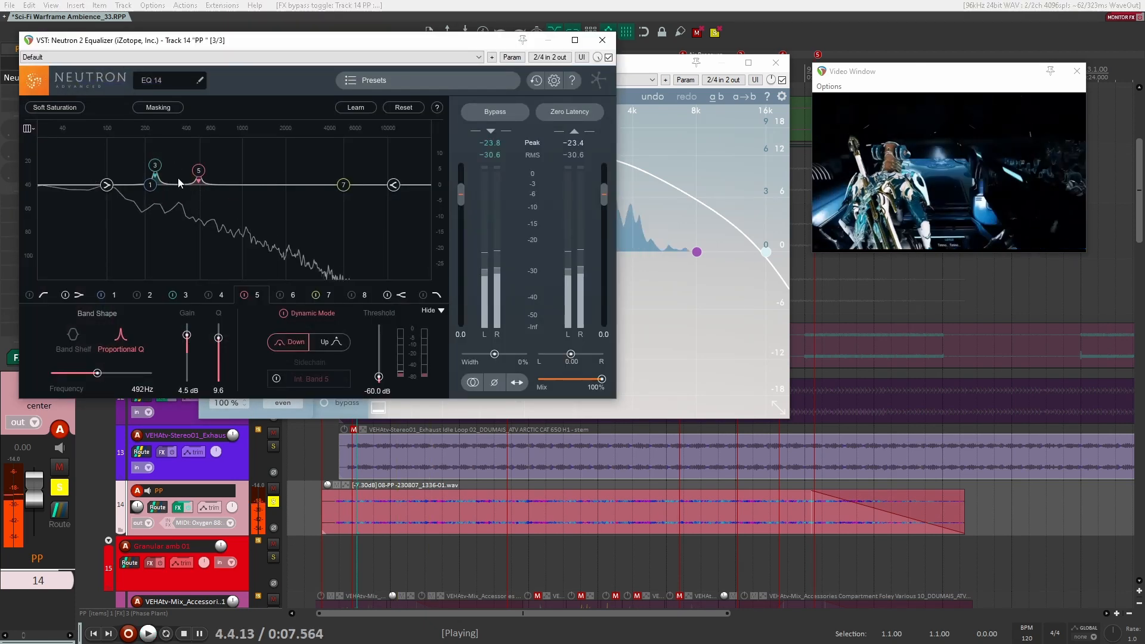
{"action": "key", "text": "space"}
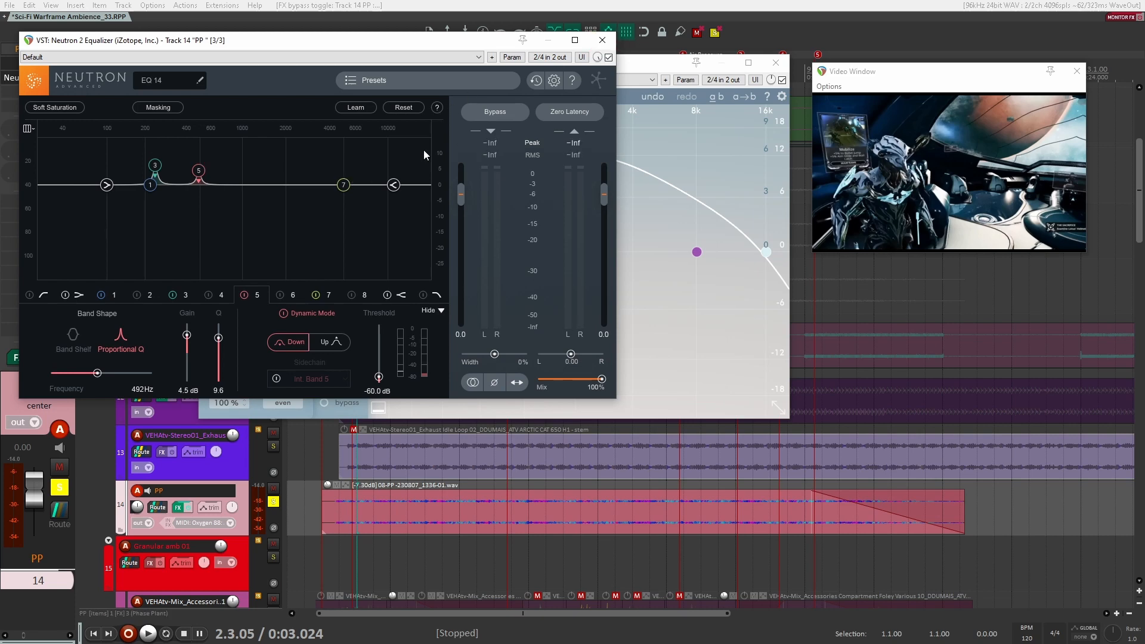
{"action": "left_click", "coordinate": [603, 40]}
{"action": "left_click", "coordinate": [776, 62]}
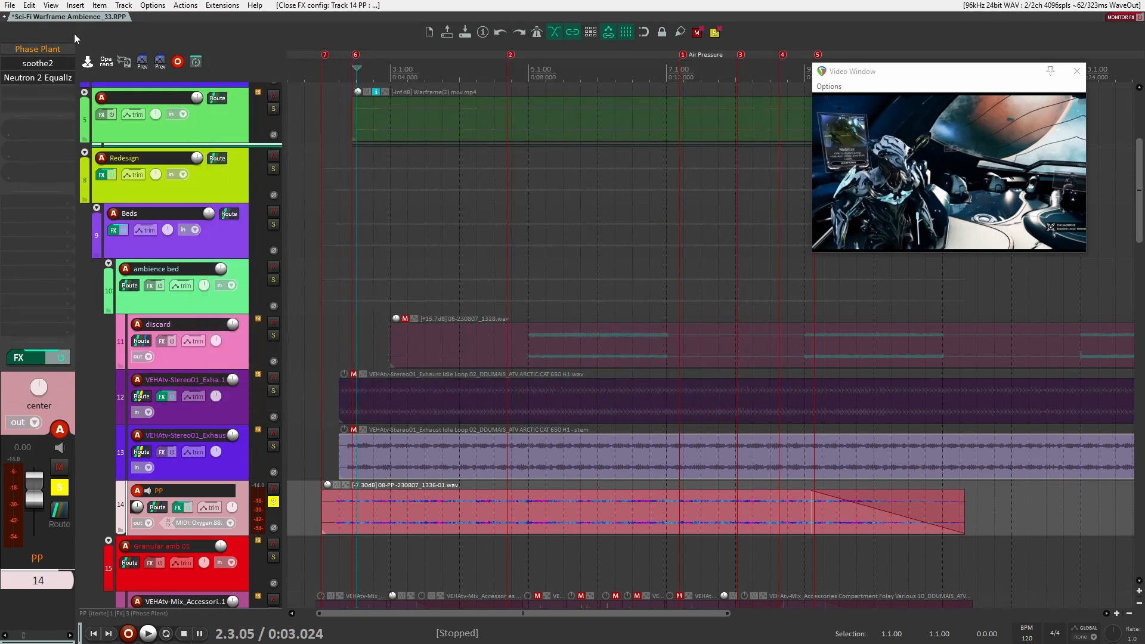
- Listen to the soloed PP track with its enabled effects from about bar 3
{"action": "left_click", "coordinate": [390, 281]}
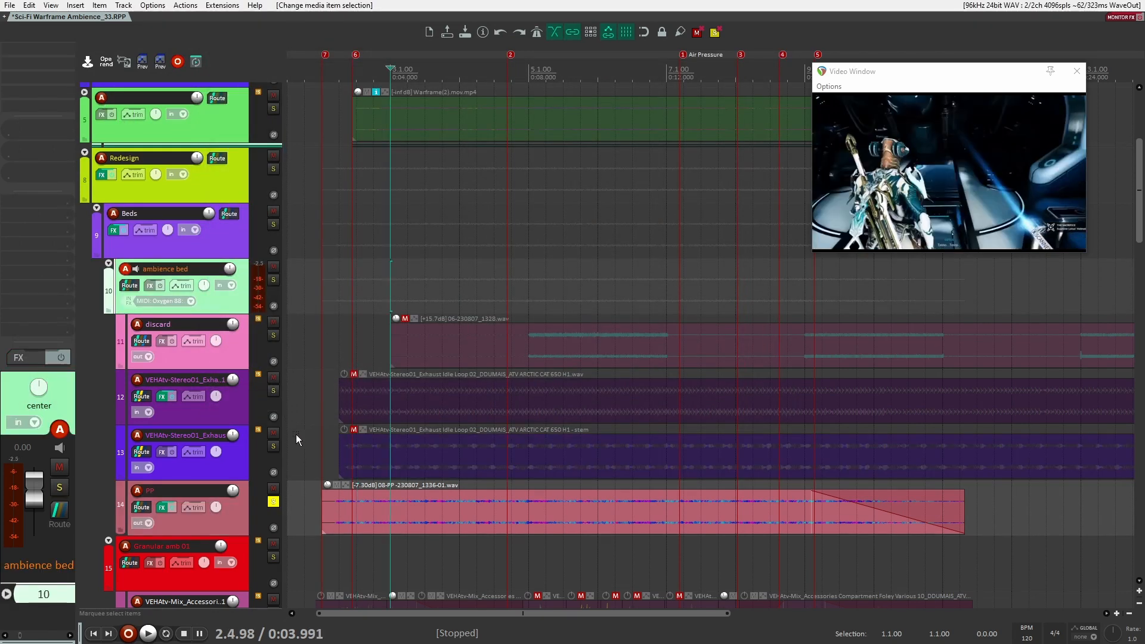
{"action": "key", "text": "space"}
{"action": "key", "text": "space"}
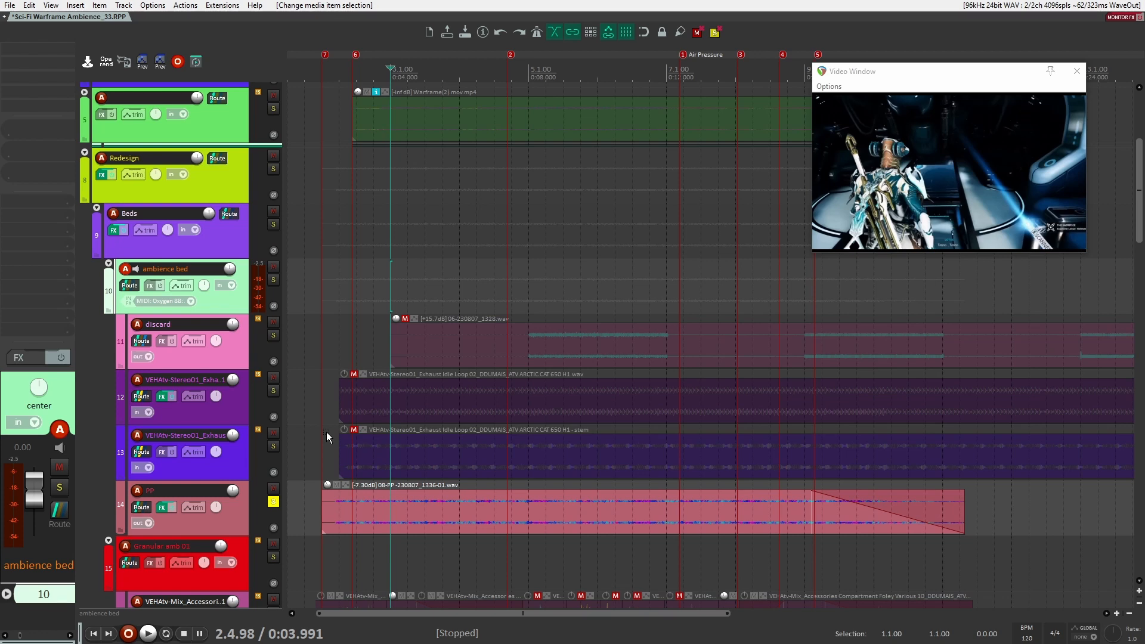
{"action": "key", "text": "space"}
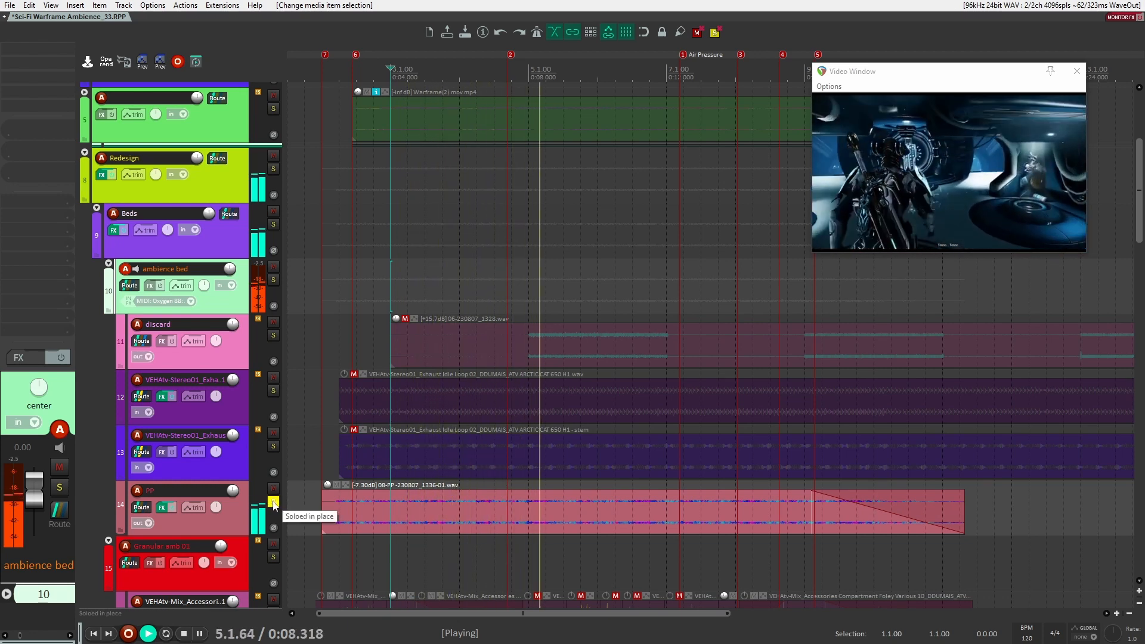
{"action": "key", "text": "space"}
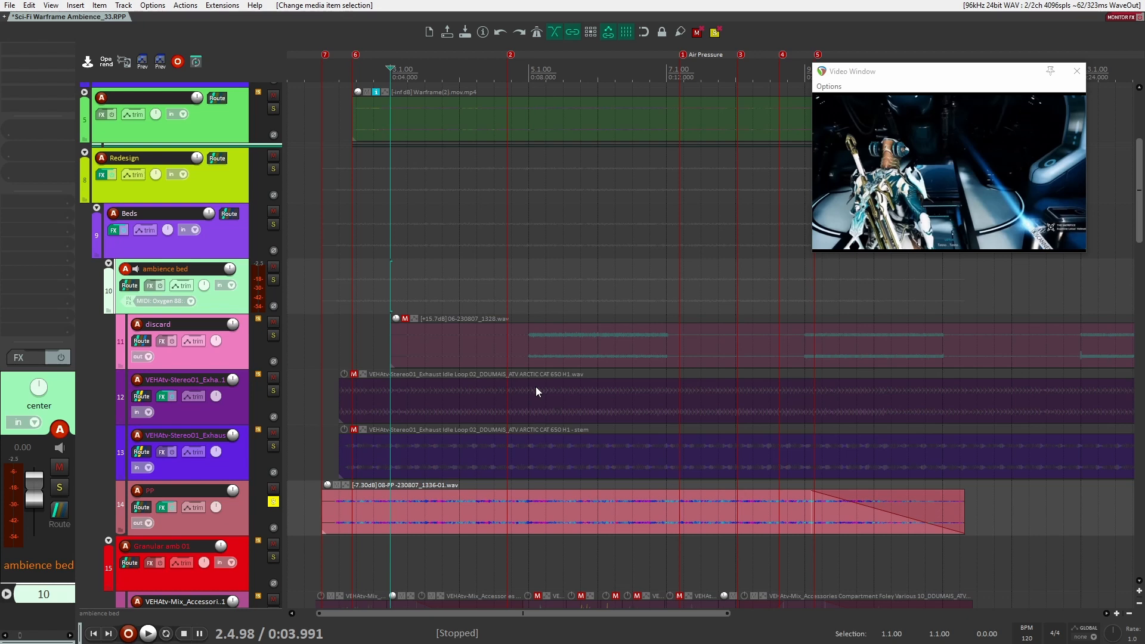
- Check the video at several points along the ambience bed timeline and return the edit cursor to about bar 3
{"action": "left_click", "coordinate": [761, 281]}
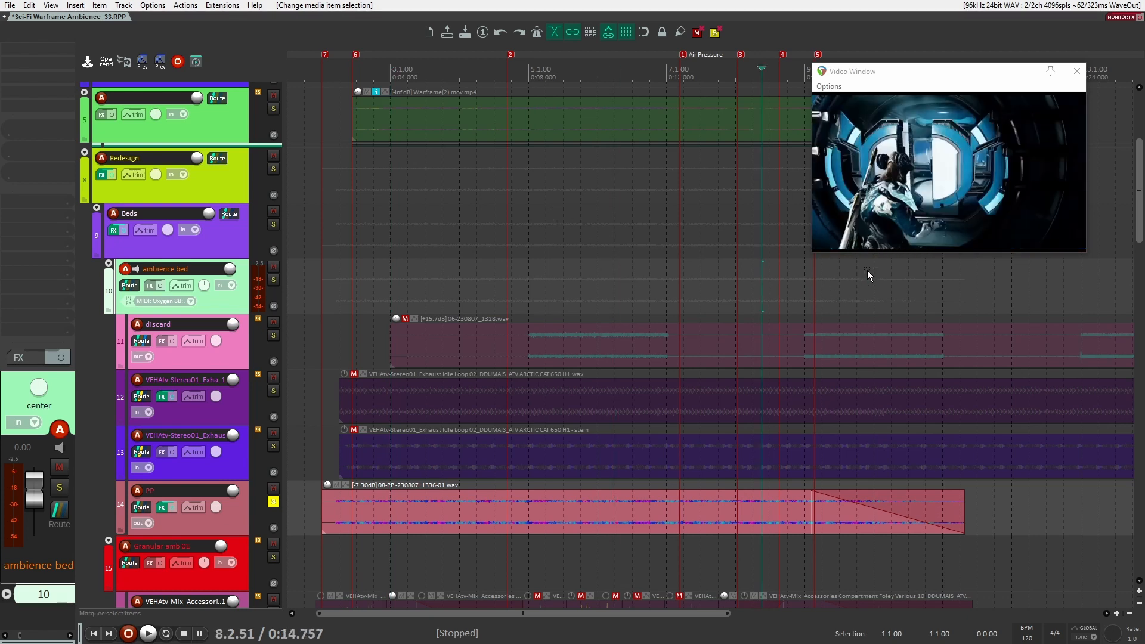
{"action": "left_click", "coordinate": [873, 315]}
{"action": "left_click", "coordinate": [710, 284]}
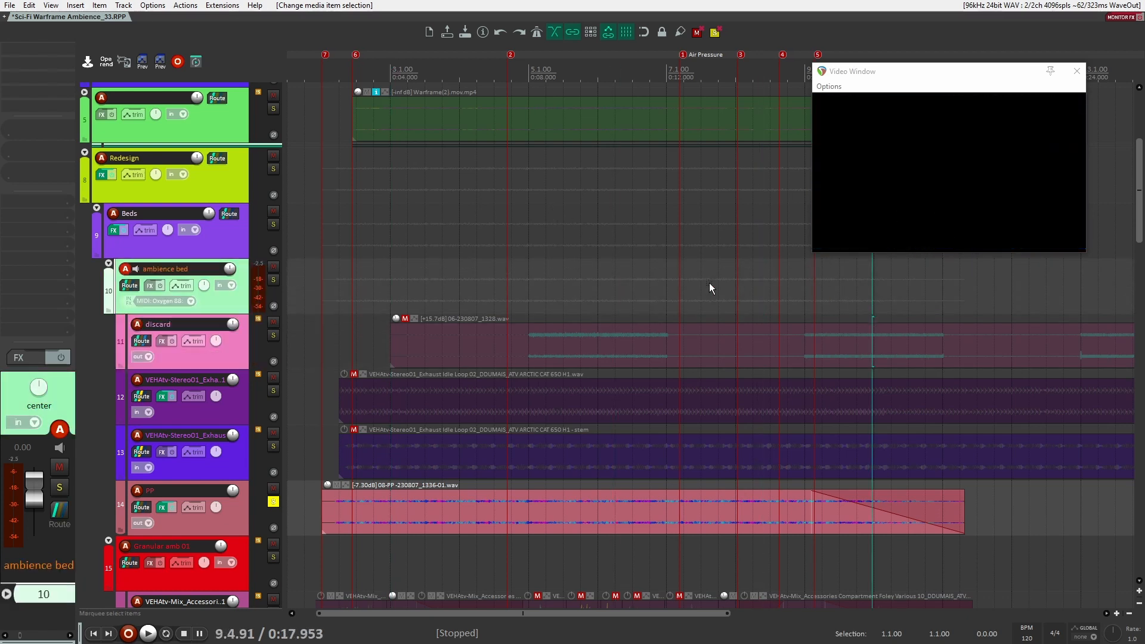
{"action": "left_click", "coordinate": [565, 283]}
{"action": "left_click", "coordinate": [446, 271]}
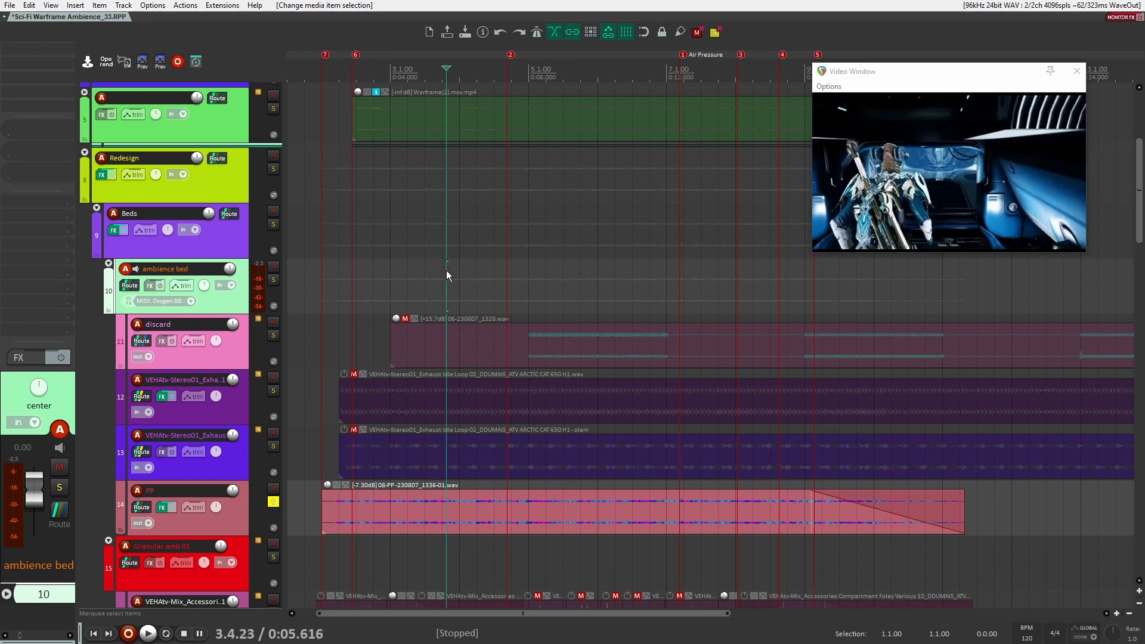
{"action": "left_click", "coordinate": [392, 279]}
- Unsolo the PP track and collapse the ambience bed folder
{"action": "left_click", "coordinate": [273, 502]}
{"action": "scroll", "coordinate": [392, 373], "scroll_direction": "down", "scroll_amount": 3}
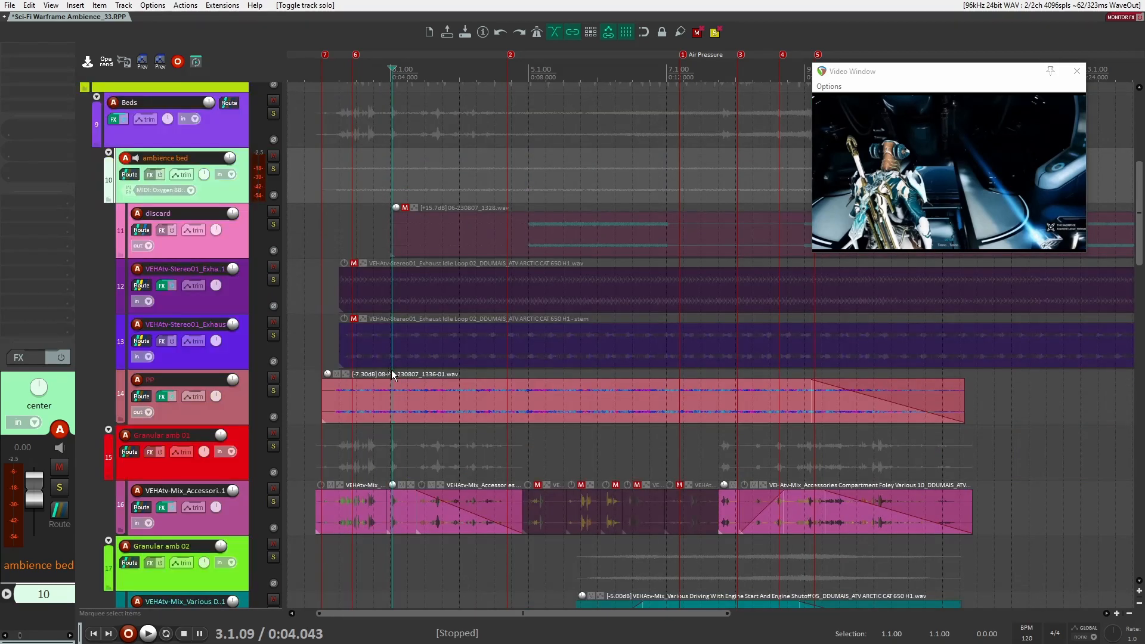
{"action": "scroll", "coordinate": [566, 370], "scroll_direction": "down", "scroll_amount": 6}
{"action": "scroll", "coordinate": [560, 374], "scroll_direction": "up", "scroll_amount": 6}
{"action": "scroll", "coordinate": [557, 370], "scroll_direction": "down", "scroll_amount": 6}
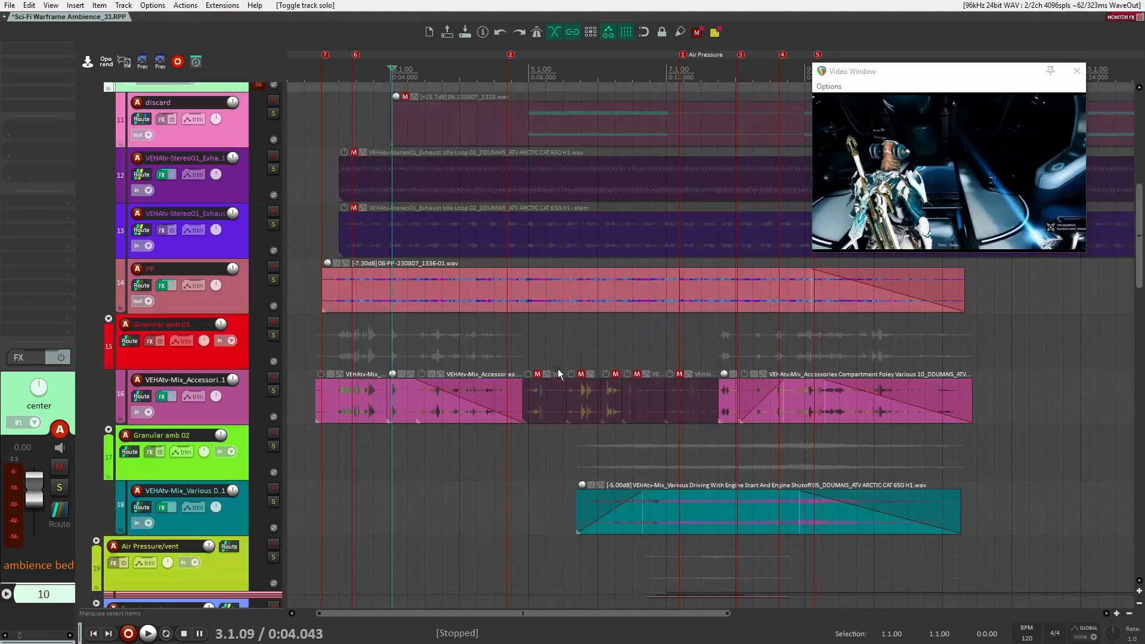
{"action": "scroll", "coordinate": [143, 213], "scroll_direction": "up", "scroll_amount": 5}
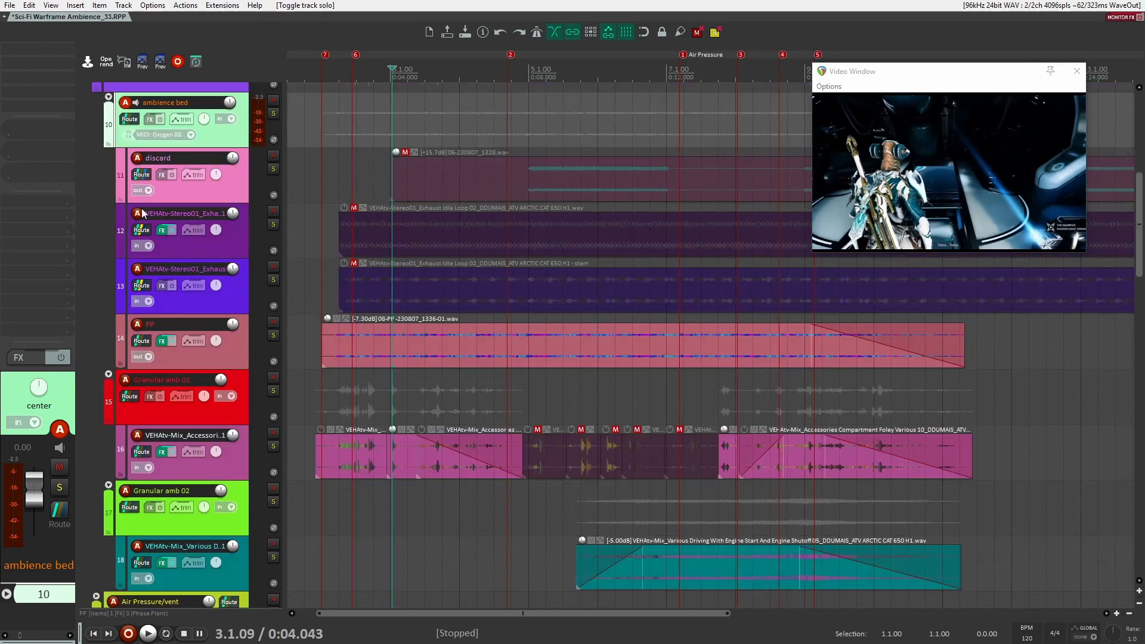
{"action": "left_click", "coordinate": [107, 96]}
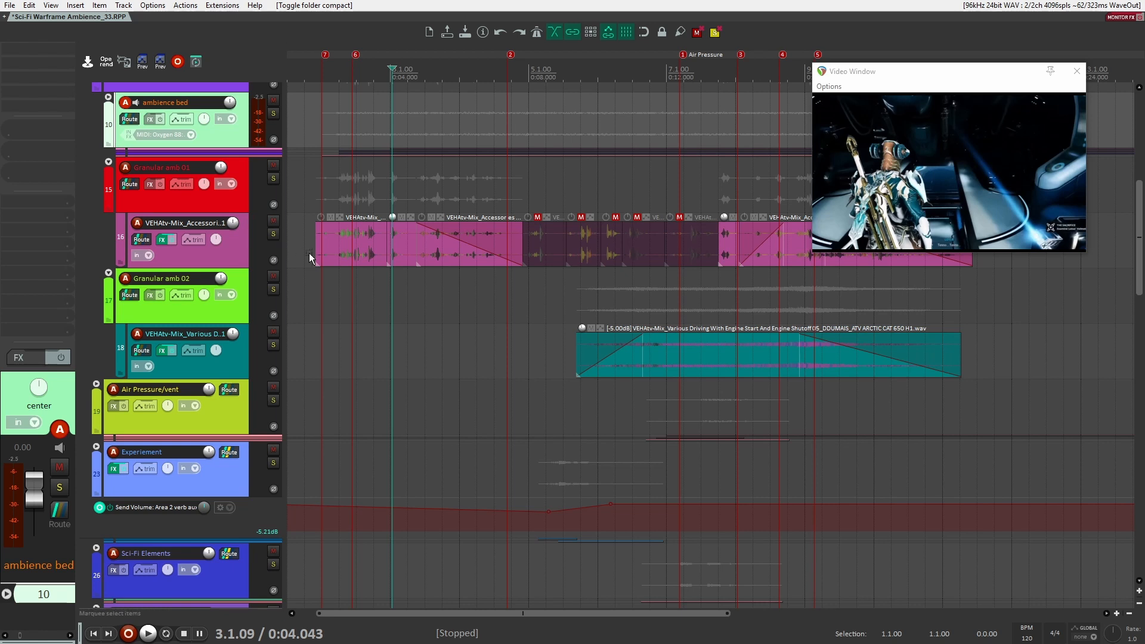
- Bypass the whole effects chain on the VEHAtv-Mix_Accessories track 16 under Granular amb 01
{"action": "left_click", "coordinate": [207, 249]}
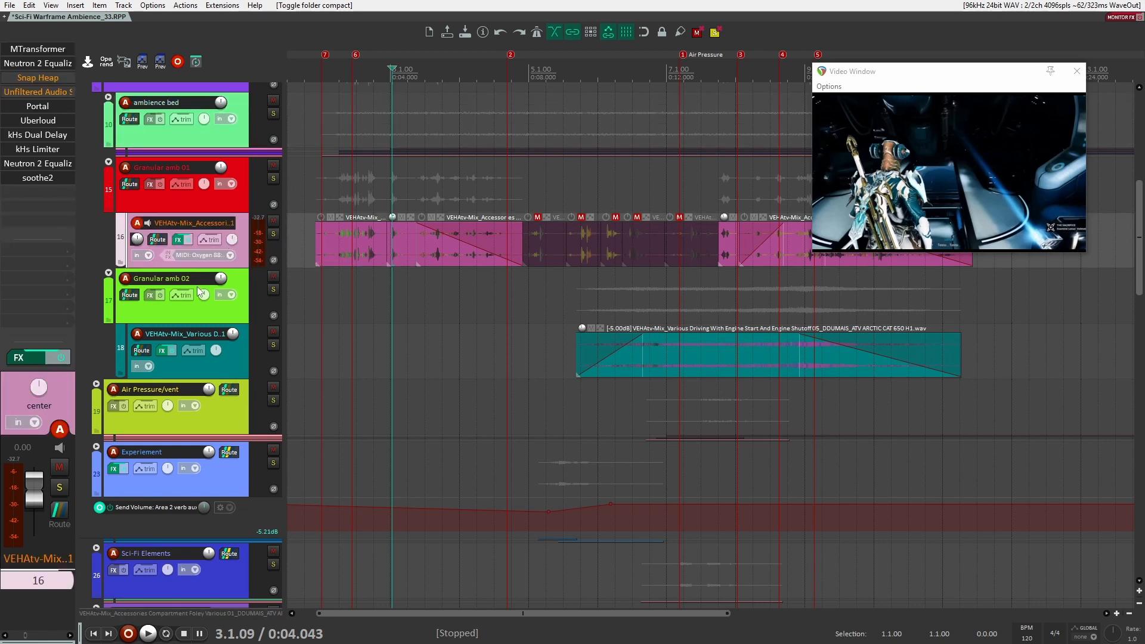
{"action": "left_click", "coordinate": [59, 358]}
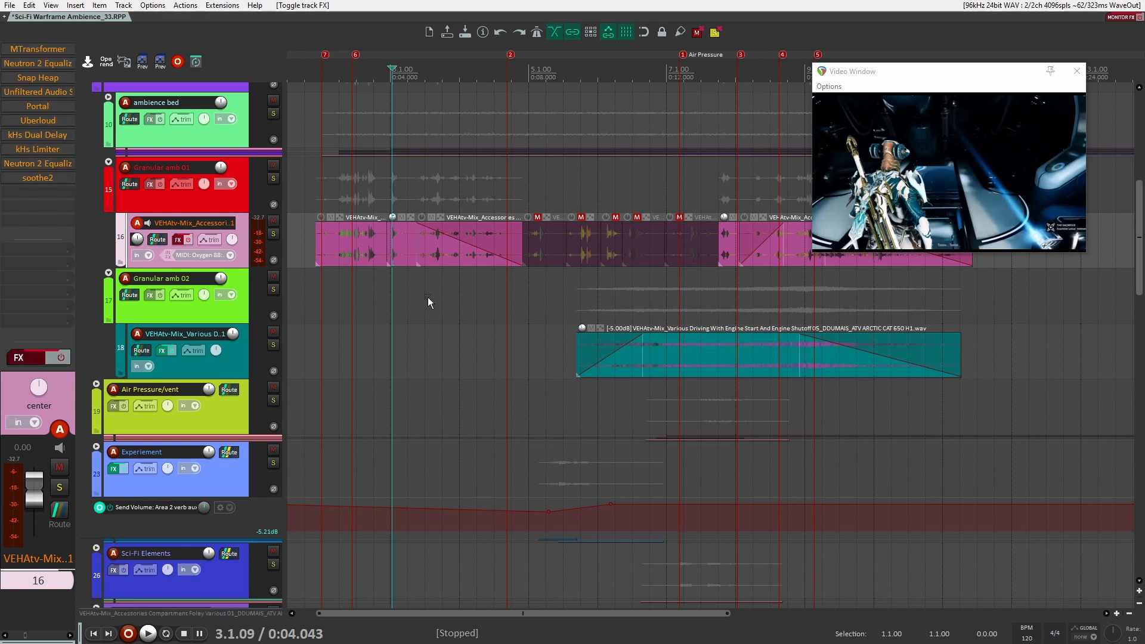
{"action": "left_click", "coordinate": [321, 192]}
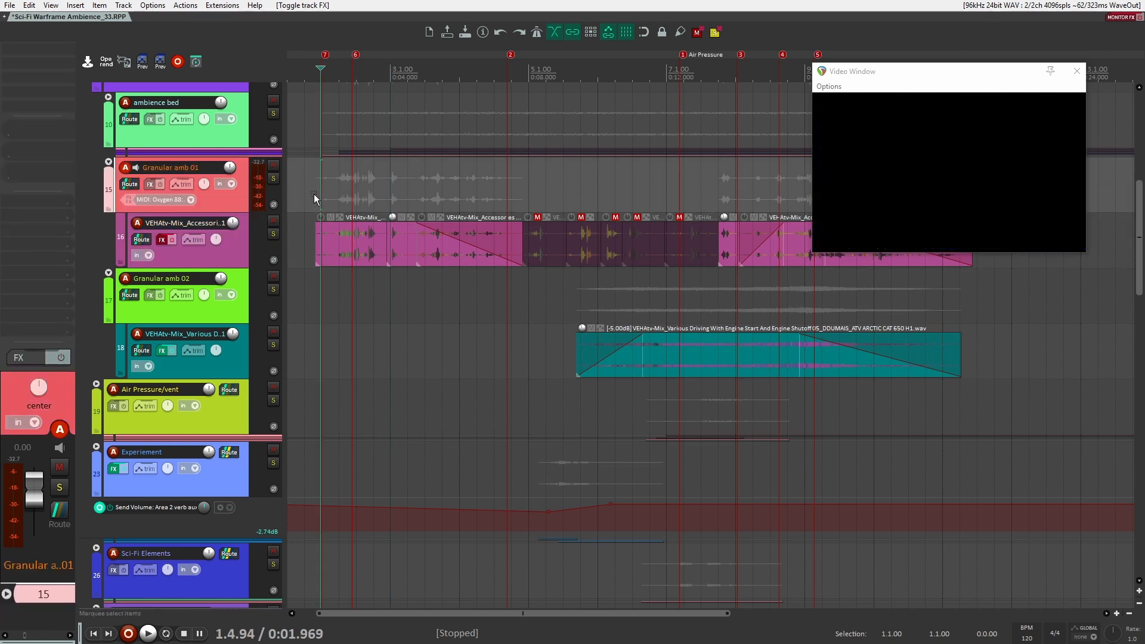
{"action": "left_click", "coordinate": [235, 246]}
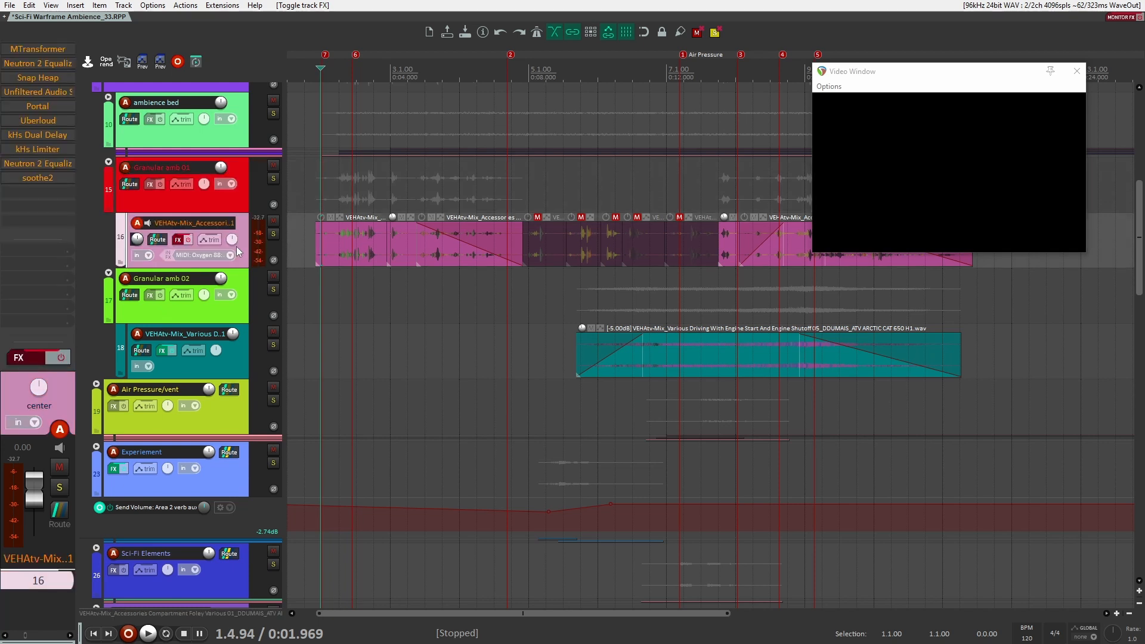
- Solo track 16 and listen to its unprocessed Accessories Compartment Foley clips from near the beginning
{"action": "left_click", "coordinate": [330, 199]}
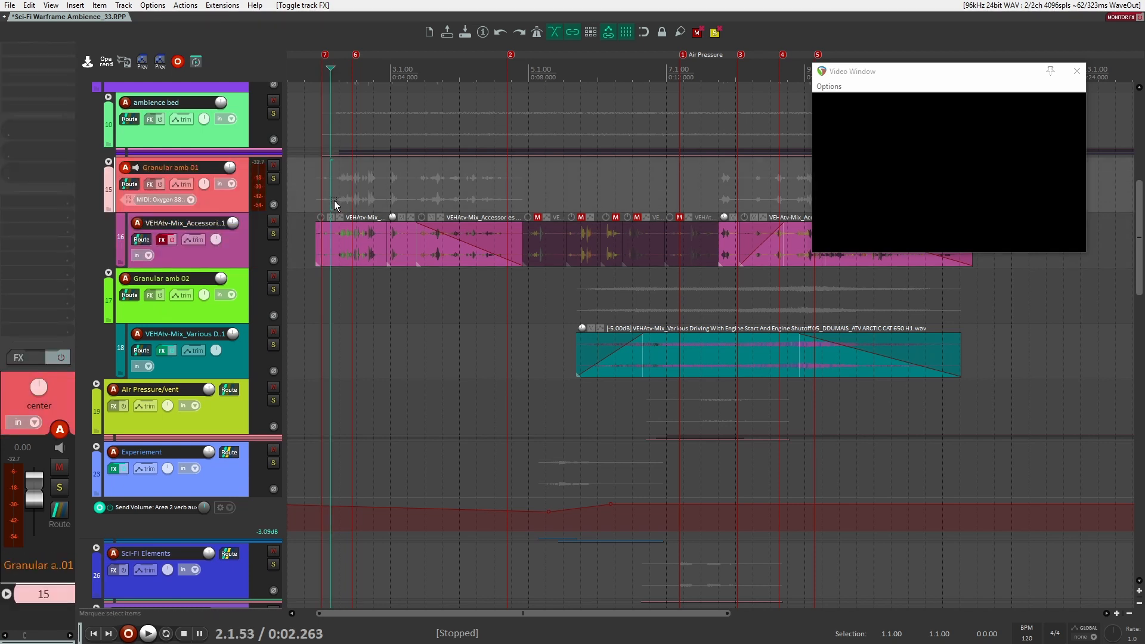
{"action": "left_click", "coordinate": [273, 233]}
{"action": "key", "text": "space"}
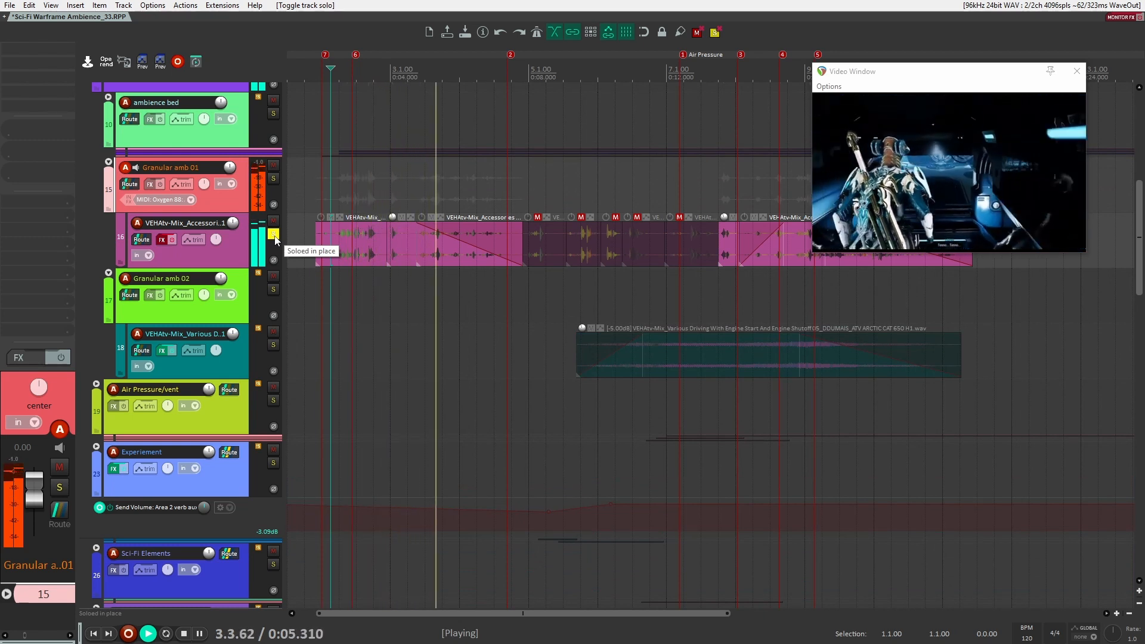
{"action": "key", "text": "space"}
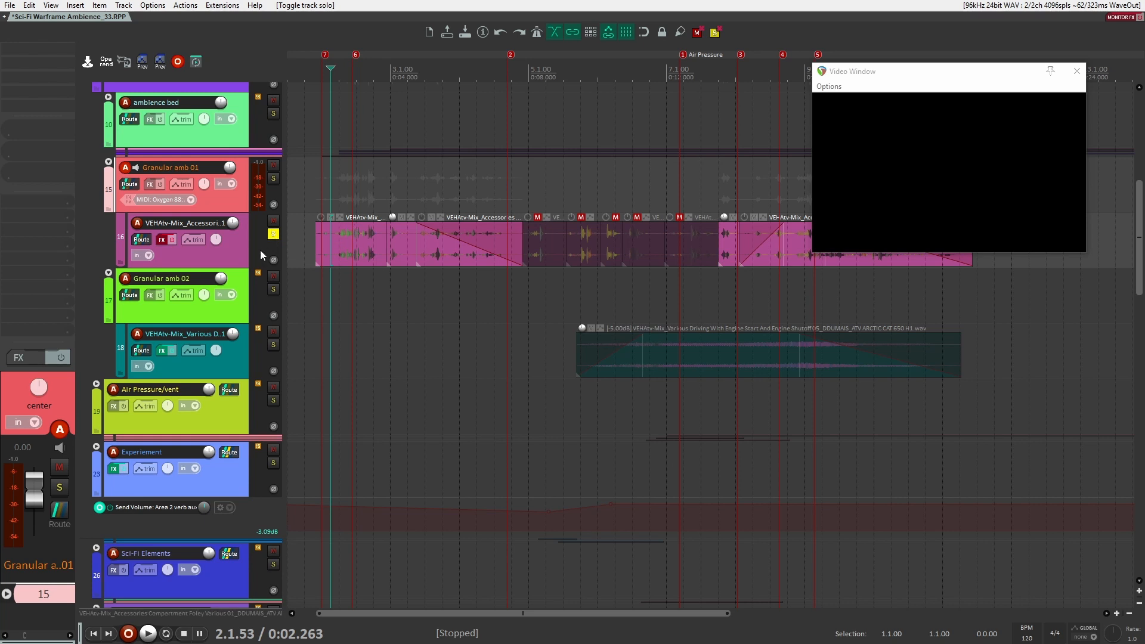
- Re-enable the effects chain on track 16 and remove Snap Heap and the Unfiltered Audio plugin from it
{"action": "left_click", "coordinate": [161, 240]}
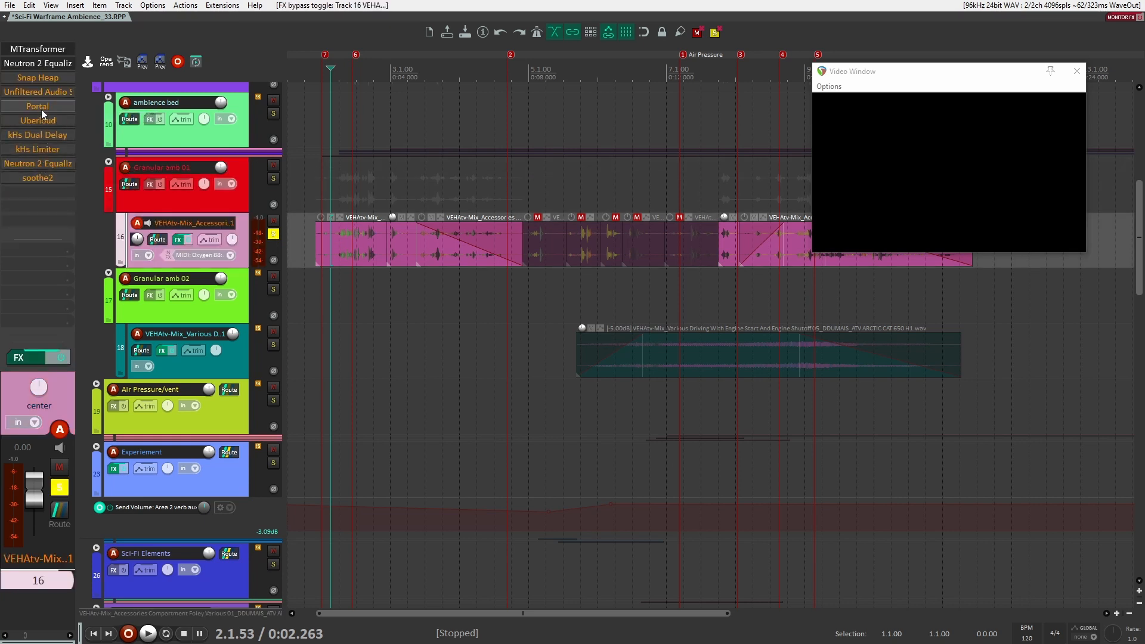
{"action": "left_click", "coordinate": [339, 183]}
{"action": "left_click", "coordinate": [326, 186]}
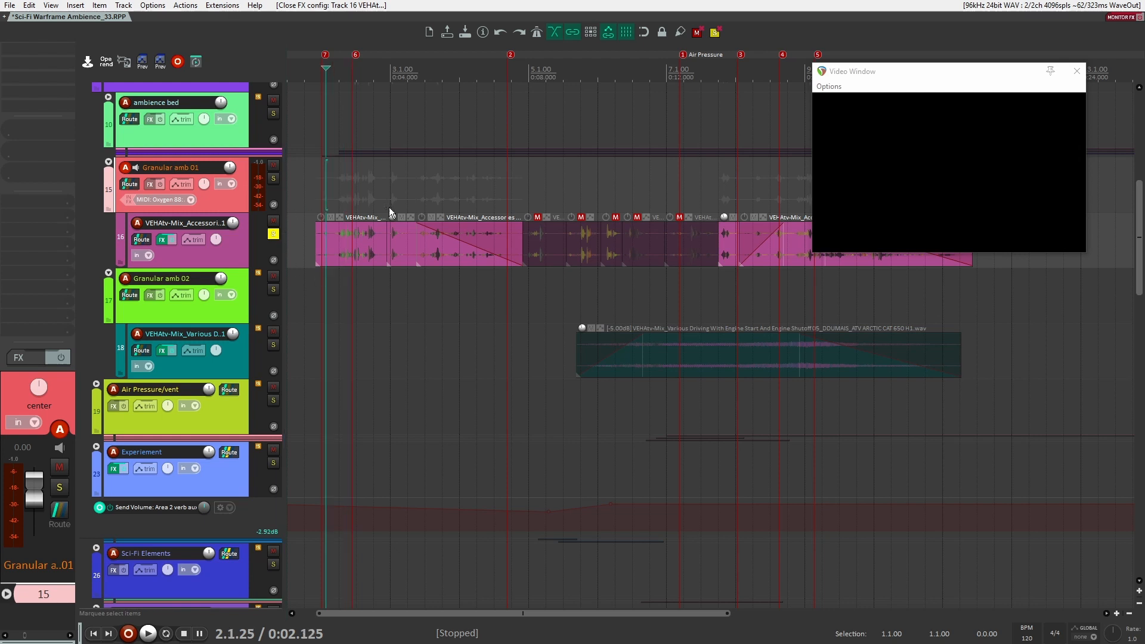
{"action": "left_click", "coordinate": [234, 245]}
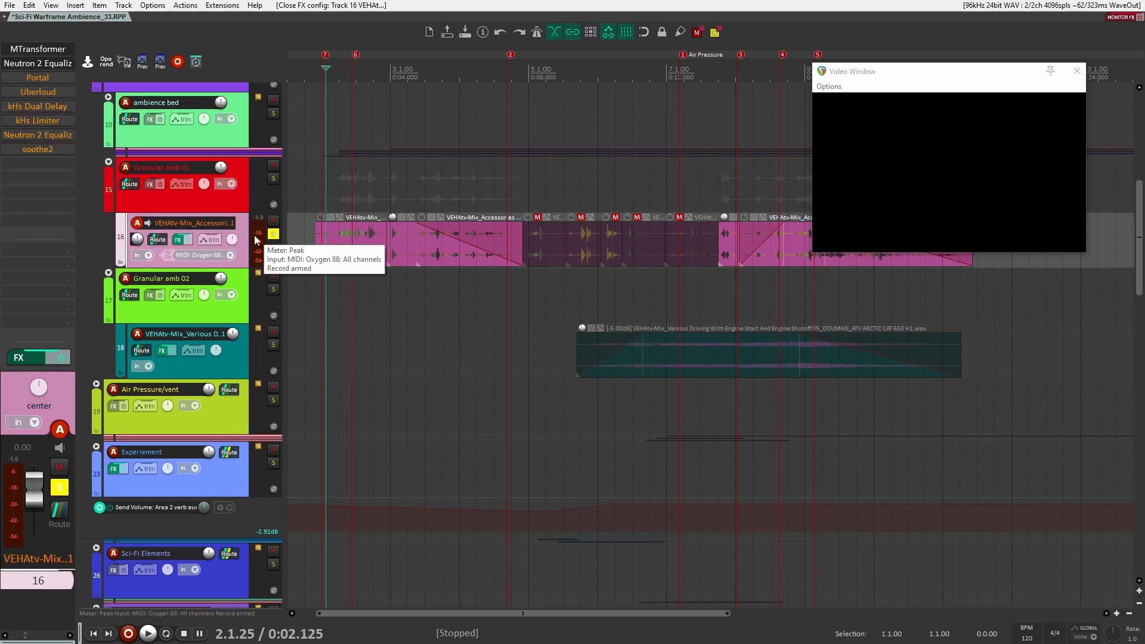
- Play track 16 with only MTransformer active, and enable and open the first Neutron 2 Equalizer
{"action": "key", "text": "space"}
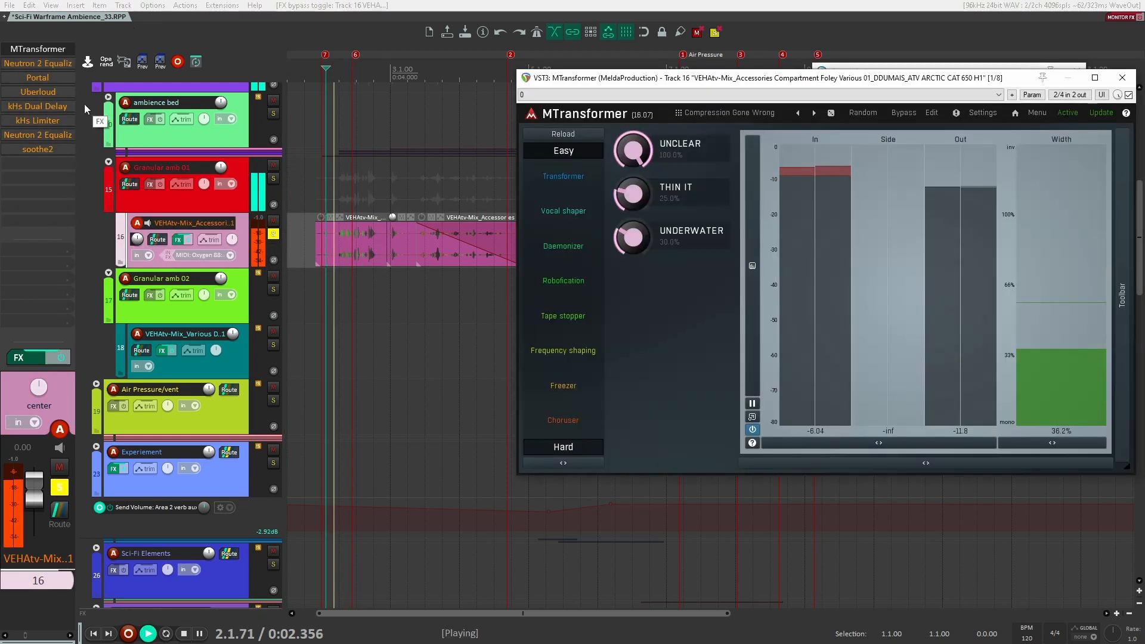
{"action": "left_click", "coordinate": [40, 64], "text": "shift"}
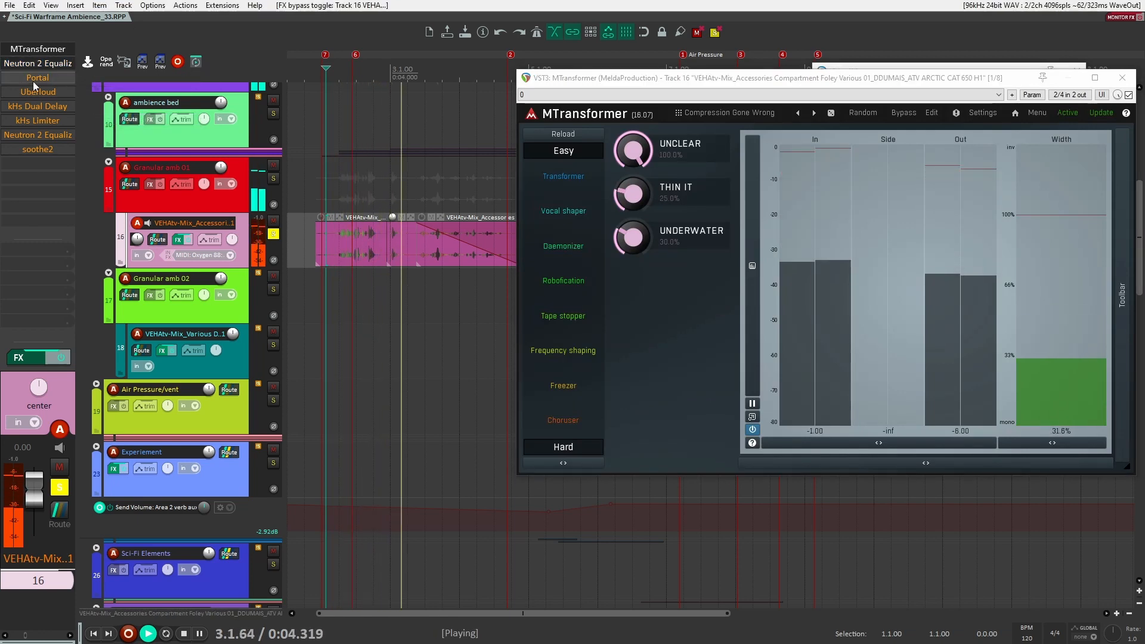
{"action": "left_click", "coordinate": [37, 67]}
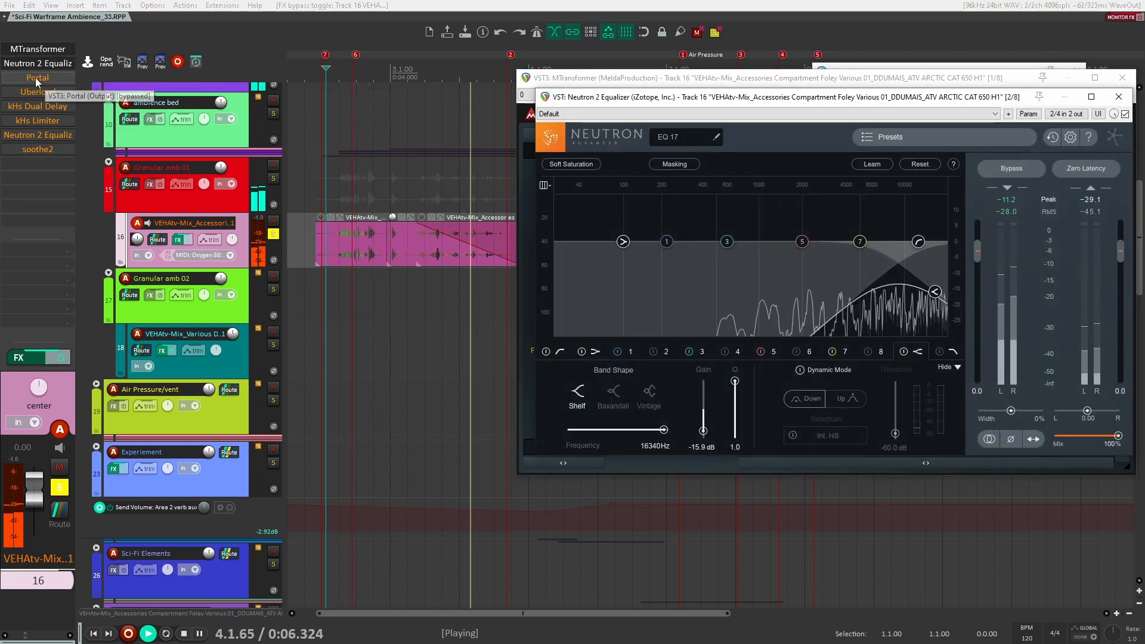
- Enable and open Portal, Uberloud and kHs Dual Delay one after another during playback, arranging their windows clear of the tracks
{"action": "left_click", "coordinate": [36, 77], "text": "shift"}
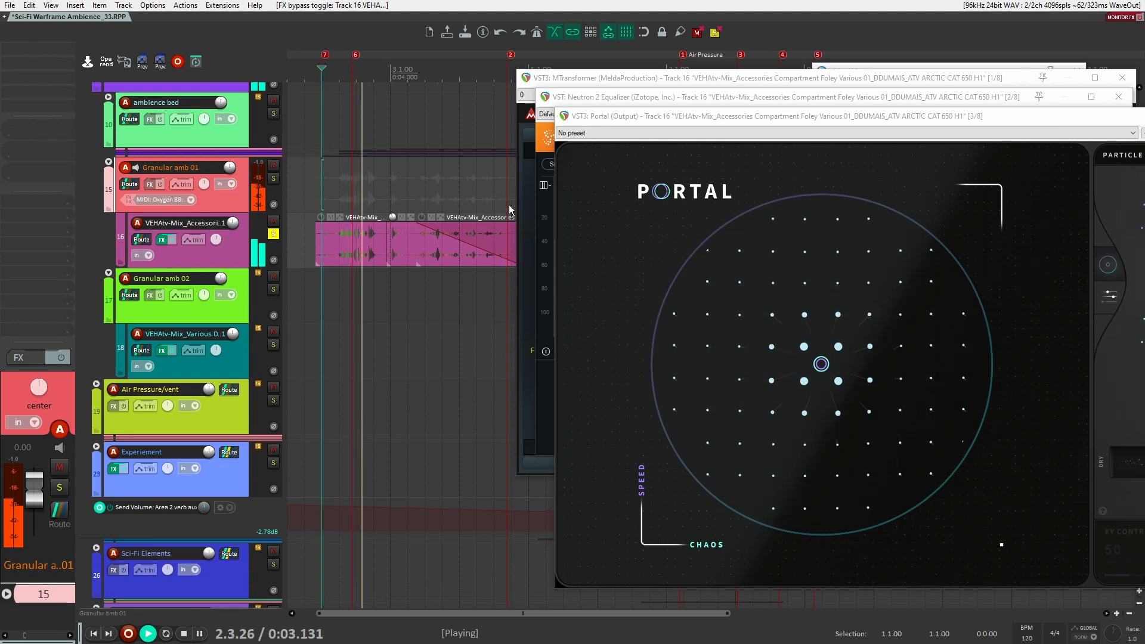
{"action": "left_click_drag", "start_coordinate": [810, 112], "coordinate": [708, 88]}
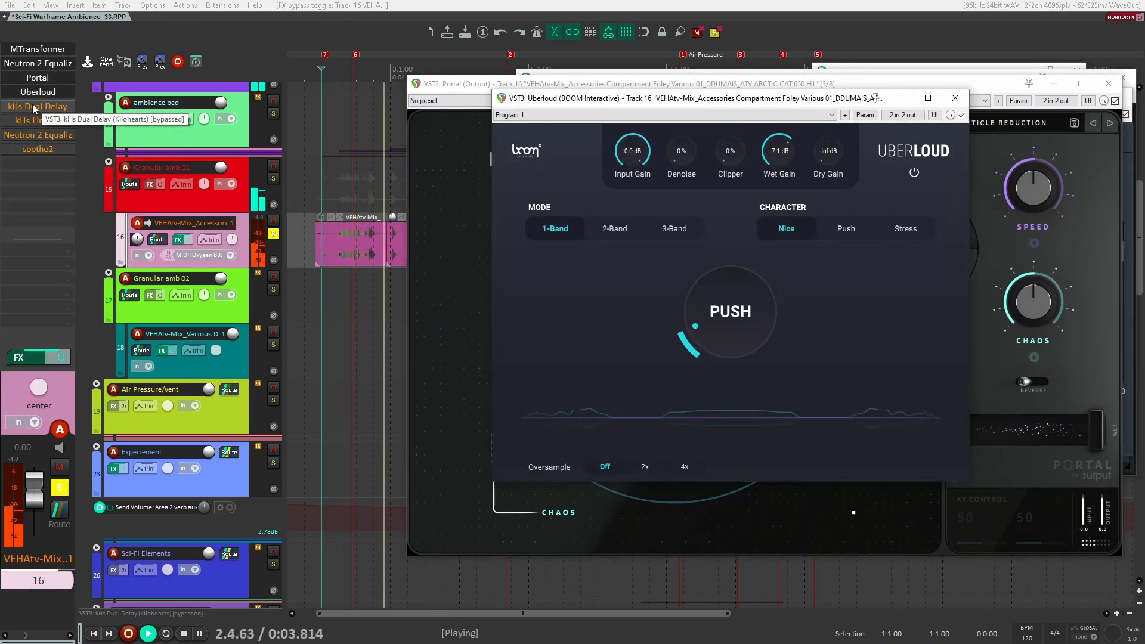
{"action": "left_click", "coordinate": [32, 105], "text": "shift"}
{"action": "left_click", "coordinate": [33, 105]}
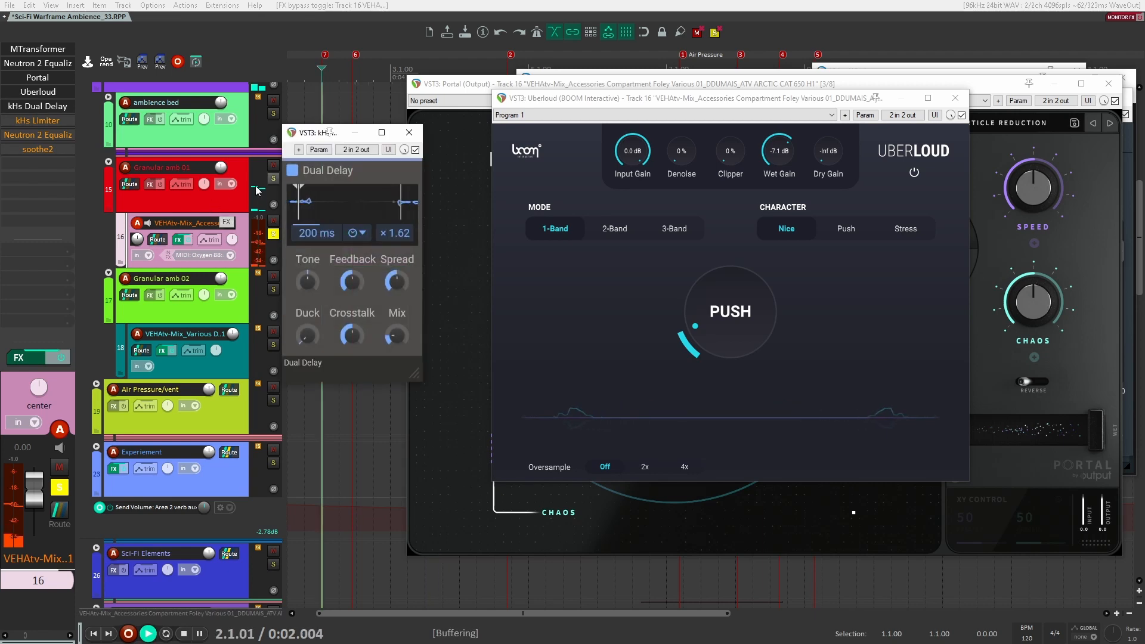
{"action": "left_click_drag", "start_coordinate": [298, 133], "coordinate": [557, 127]}
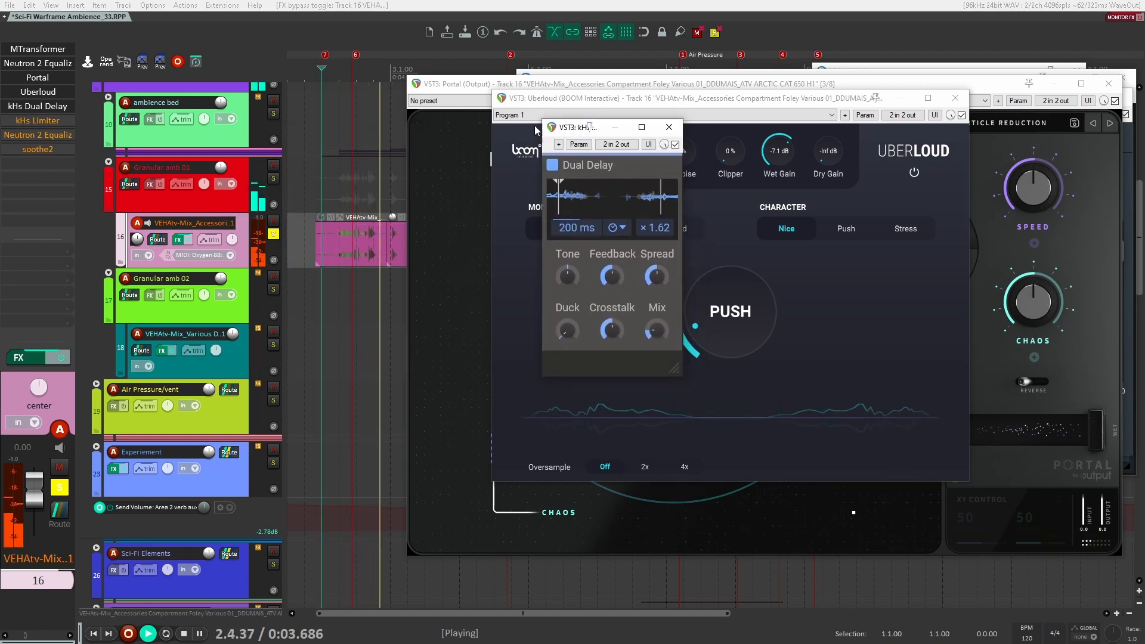
- Add kHs Limiter and the second Neutron 2 Equalizer to the active effects on track 16, opening each plugin
{"action": "left_click", "coordinate": [37, 120], "text": "shift"}
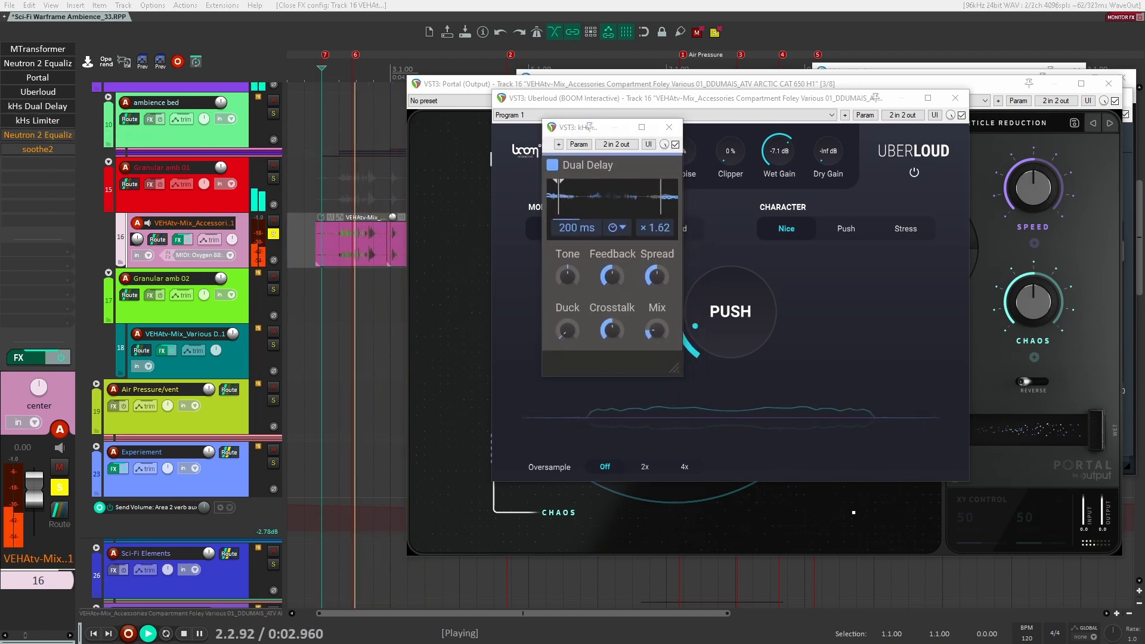
{"action": "left_click", "coordinate": [38, 120]}
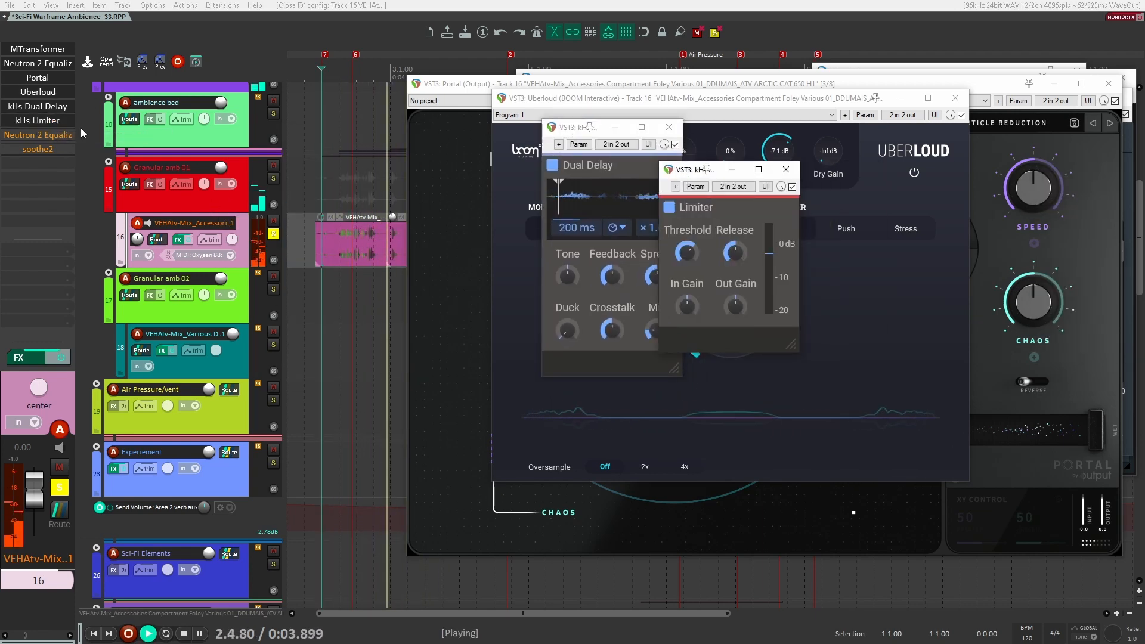
{"action": "left_click", "coordinate": [38, 134], "text": "shift"}
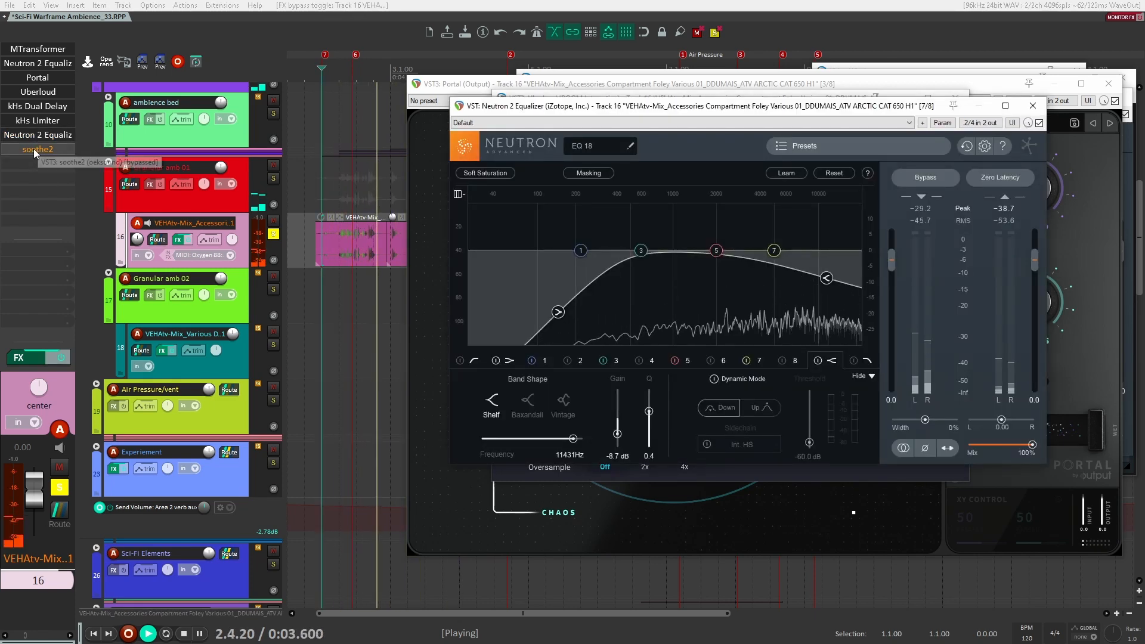
- Enable and open soothe2 on track 16 during playback, finishing by stopping playback and closing all the plugin windows
{"action": "left_click", "coordinate": [35, 149], "text": "shift"}
{"action": "left_click", "coordinate": [36, 150]}
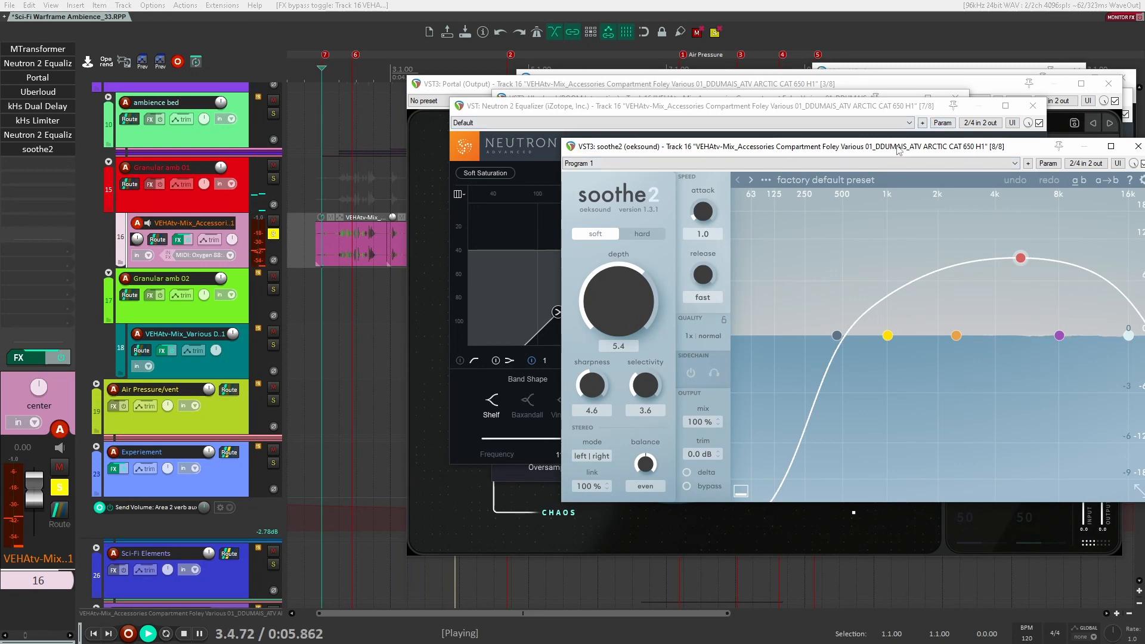
{"action": "left_click_drag", "start_coordinate": [898, 150], "coordinate": [776, 97]}
{"action": "key", "text": "space"}
{"action": "key", "text": "Escape"}
{"action": "left_click_drag", "start_coordinate": [663, 284], "coordinate": [586, 305]}
{"action": "scroll", "coordinate": [441, 301], "scroll_direction": "down", "scroll_amount": 3}
- Examine the video frames at several positions along the Granular amb 01 clips, covering both the opening and closing groups
{"action": "left_click", "coordinate": [335, 209]}
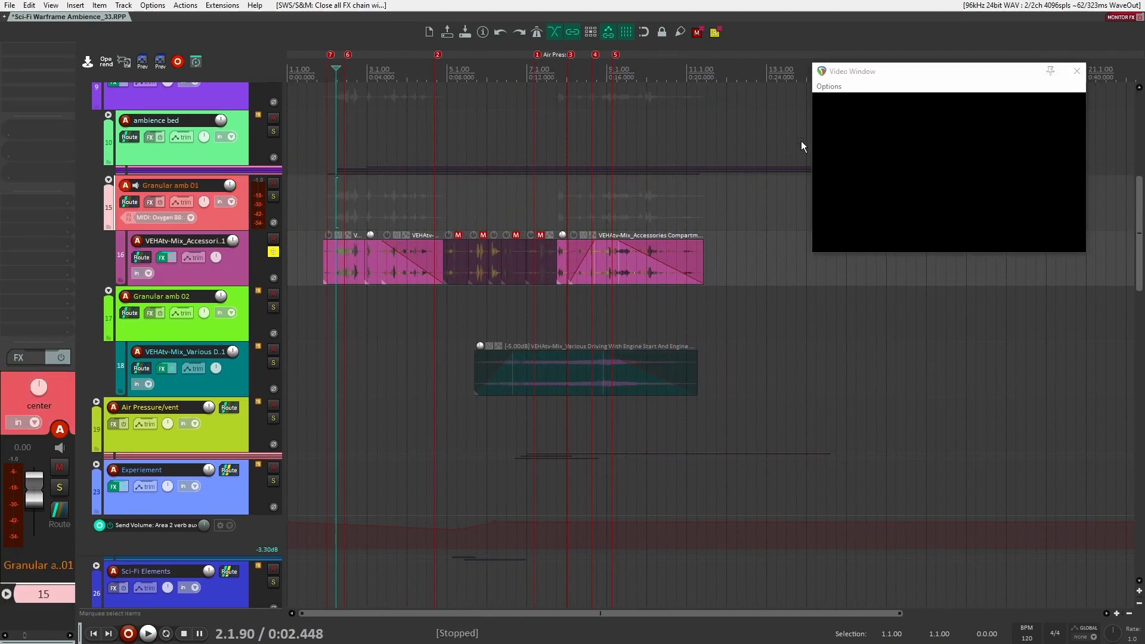
{"action": "left_click", "coordinate": [350, 200]}
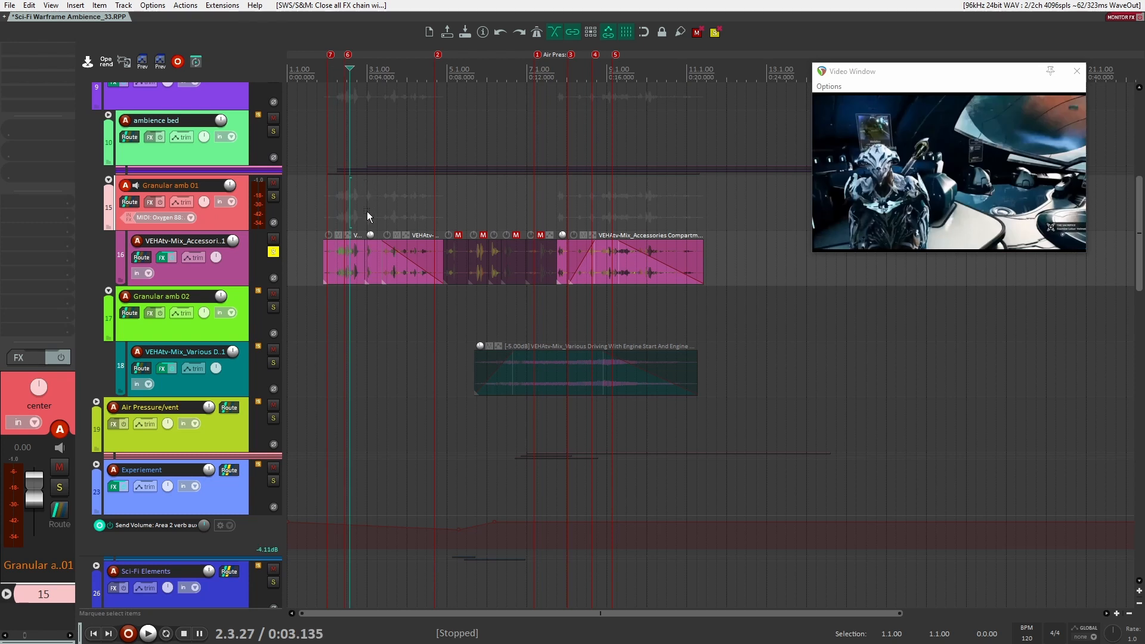
{"action": "left_click", "coordinate": [354, 209]}
{"action": "left_click", "coordinate": [376, 205]}
{"action": "left_click", "coordinate": [398, 209]}
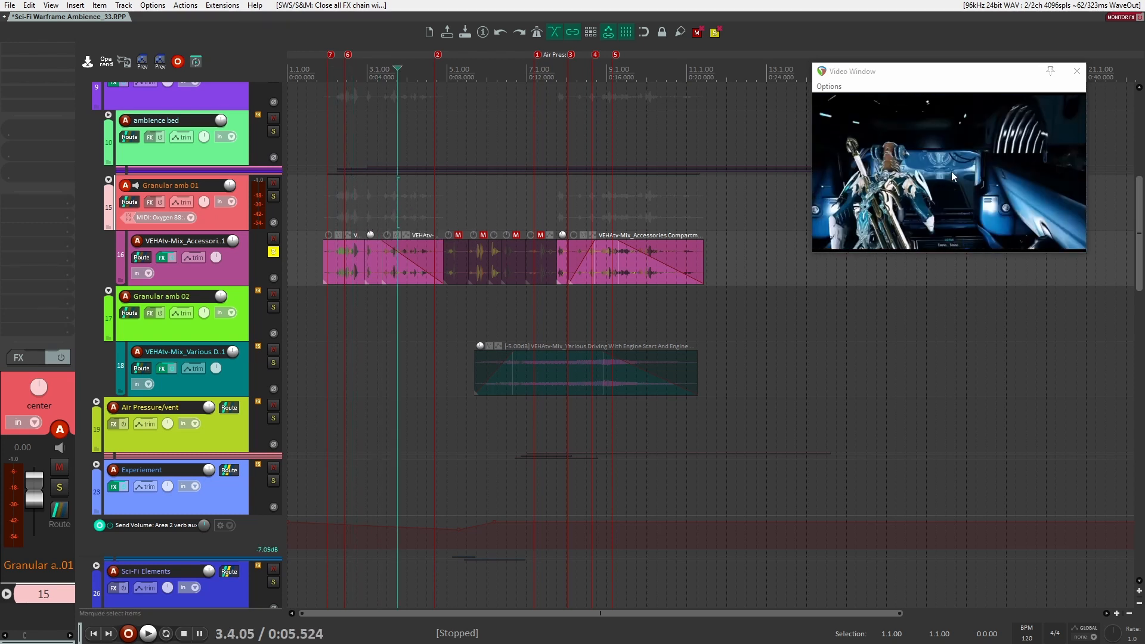
{"action": "left_click", "coordinate": [587, 198]}
{"action": "left_click", "coordinate": [607, 202]}
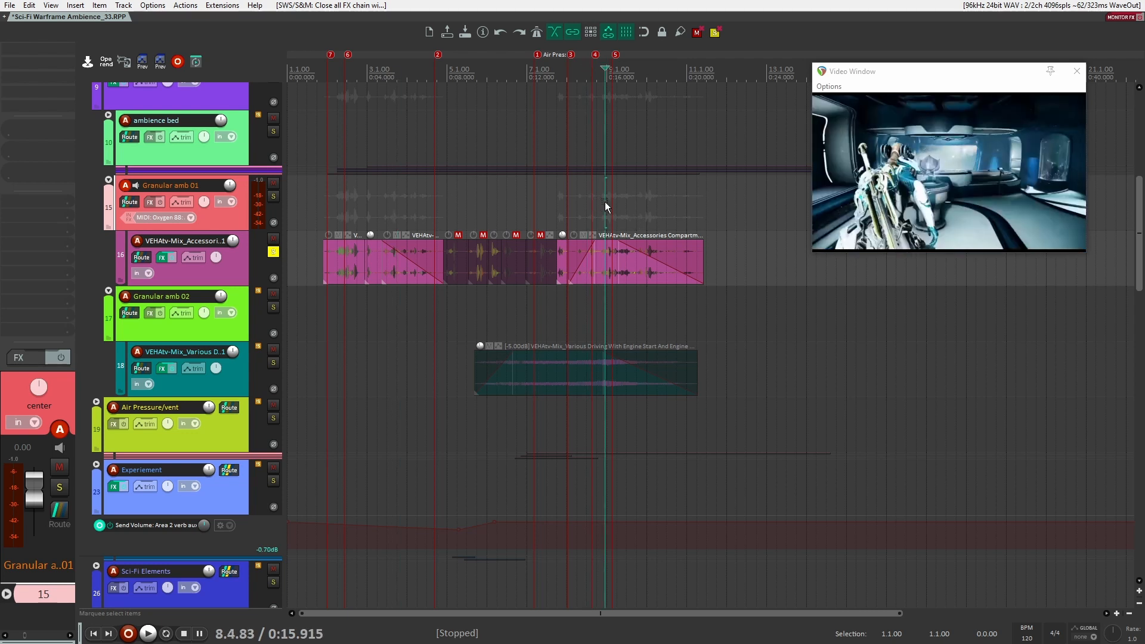
{"action": "left_click", "coordinate": [621, 202]}
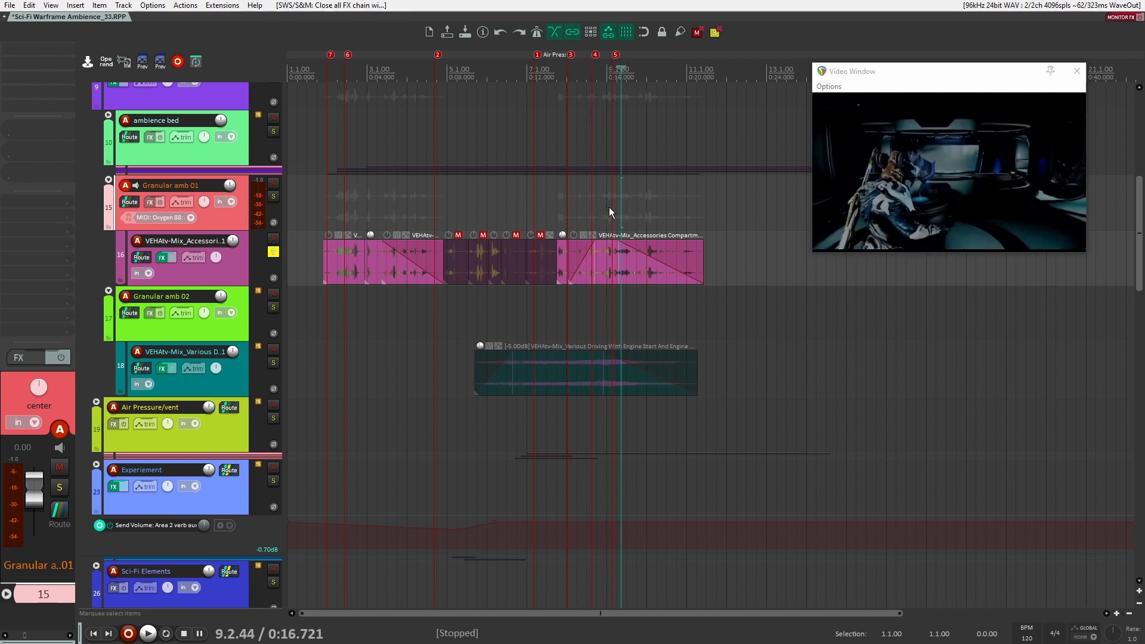
{"action": "left_click", "coordinate": [608, 207]}
{"action": "left_click", "coordinate": [659, 208]}
{"action": "left_click", "coordinate": [584, 204]}
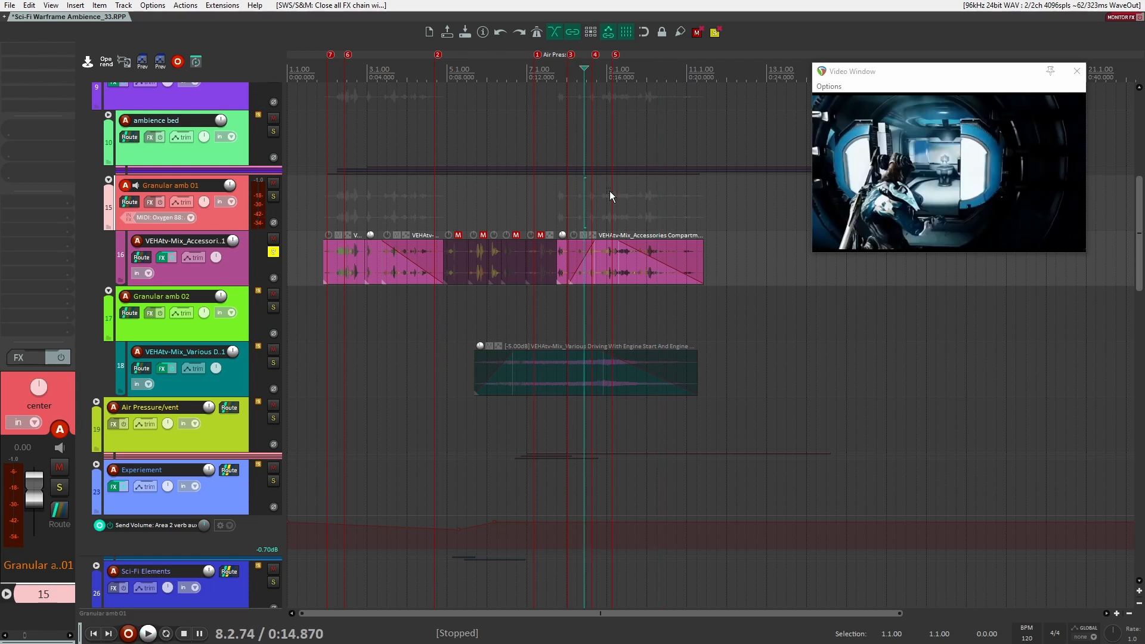
- Switch the solo from track 16 to track 18 and check the video at points along its clip
{"action": "left_click", "coordinate": [273, 252]}
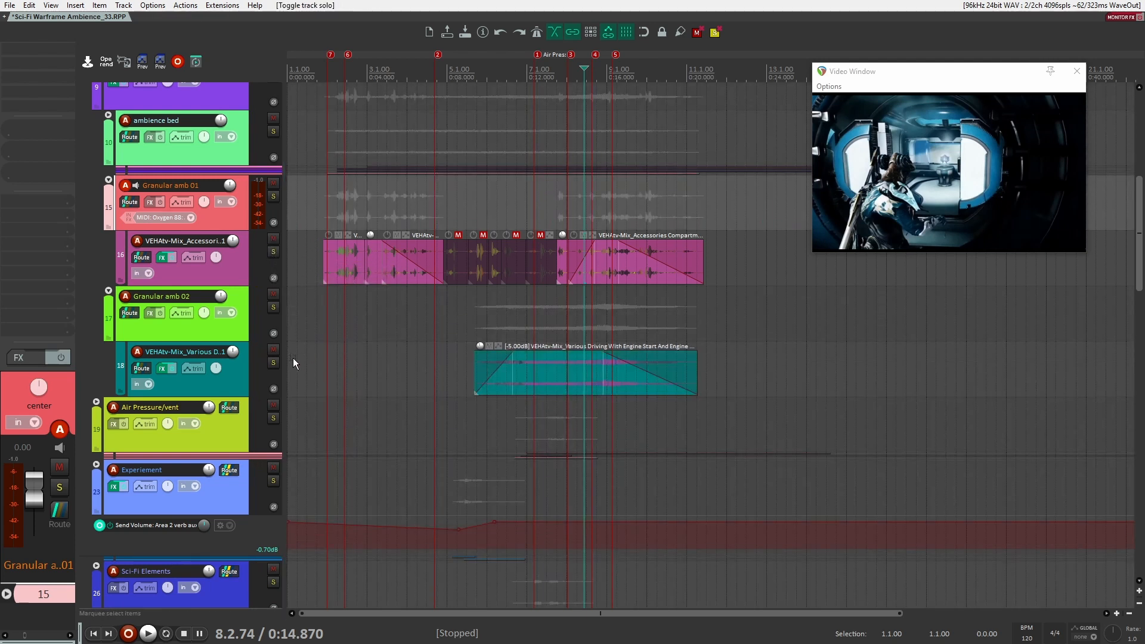
{"action": "left_click", "coordinate": [273, 362]}
{"action": "left_click", "coordinate": [473, 328]}
{"action": "left_click", "coordinate": [242, 373]}
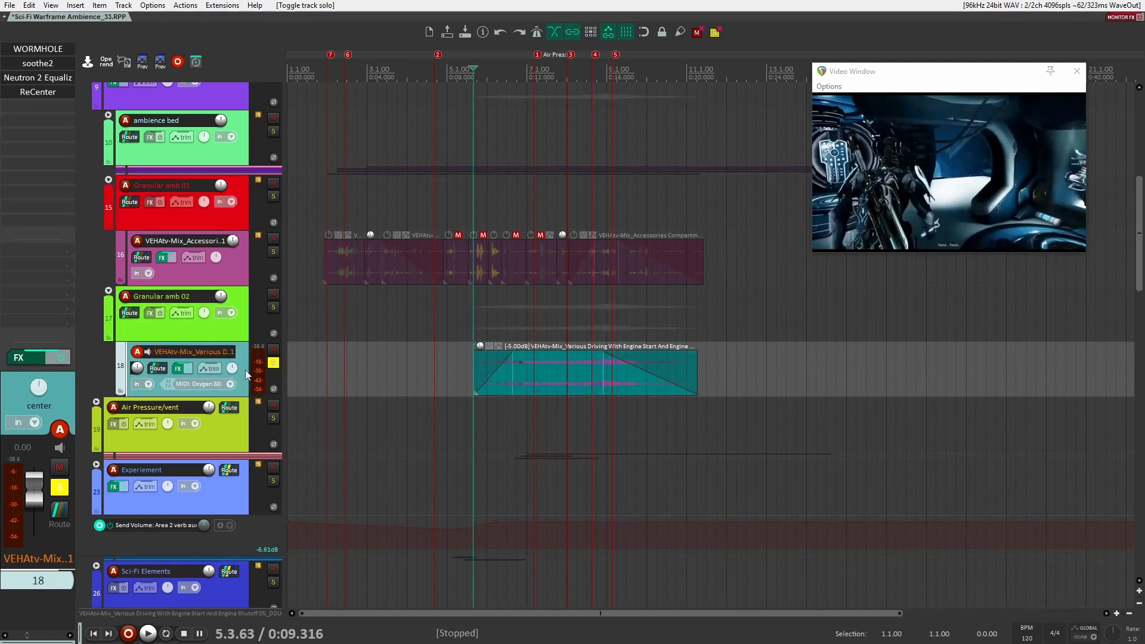
{"action": "left_click", "coordinate": [535, 316]}
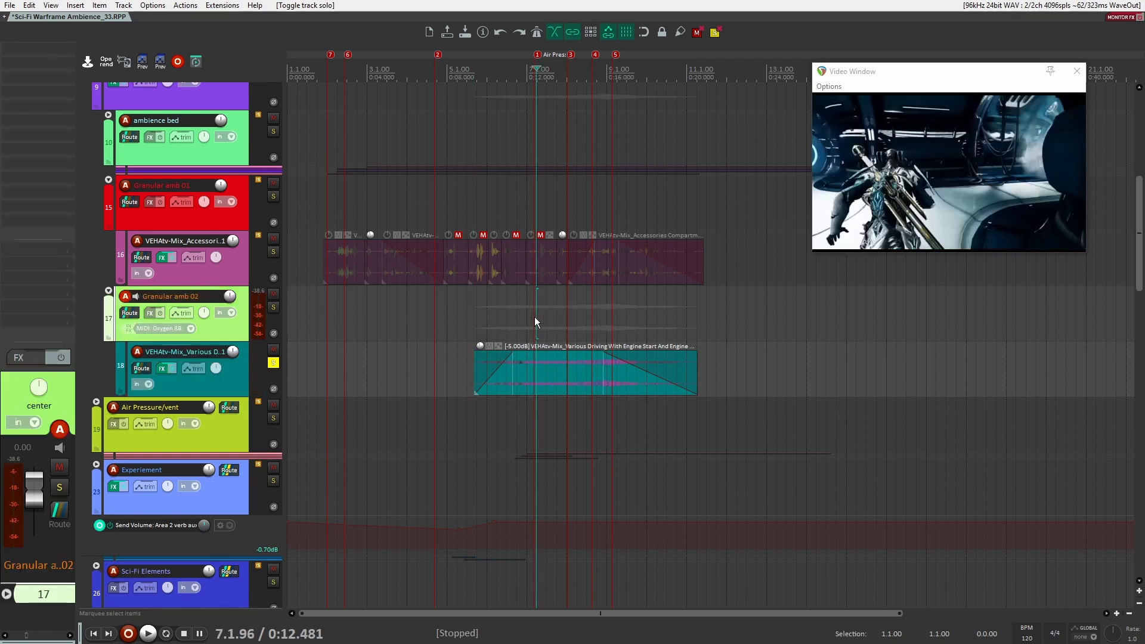
{"action": "left_click", "coordinate": [514, 325]}
{"action": "left_click", "coordinate": [260, 365]}
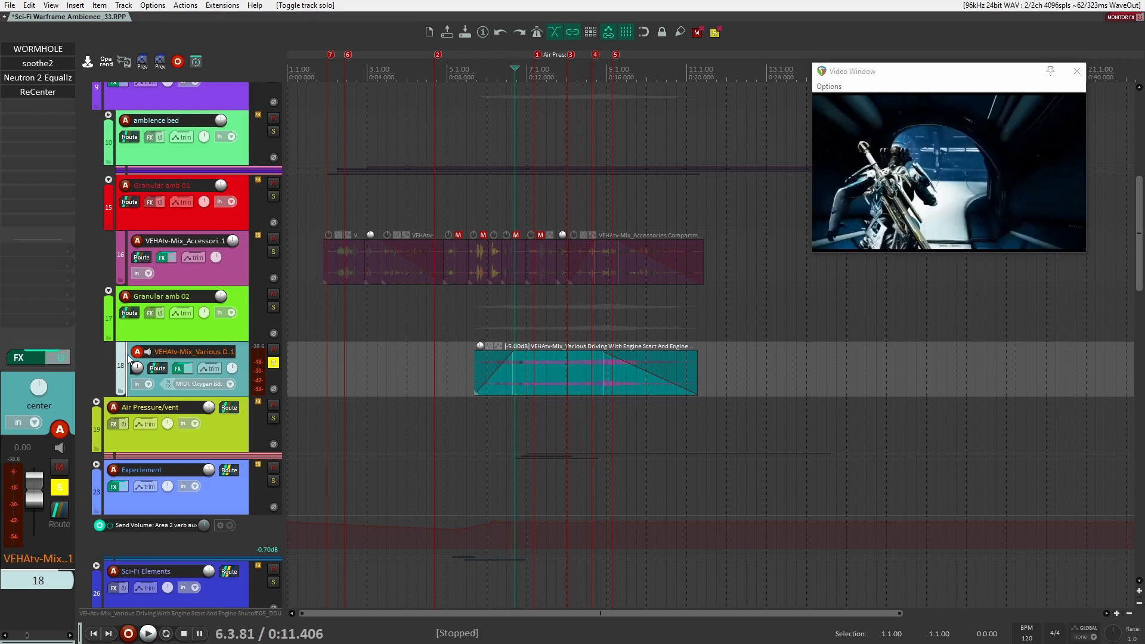
- Bypass the whole effects chain on track 18 and audition the raw recording from 6.1.01
{"action": "left_click", "coordinate": [60, 357]}
{"action": "left_click", "coordinate": [487, 322]}
{"action": "key", "text": "space"}
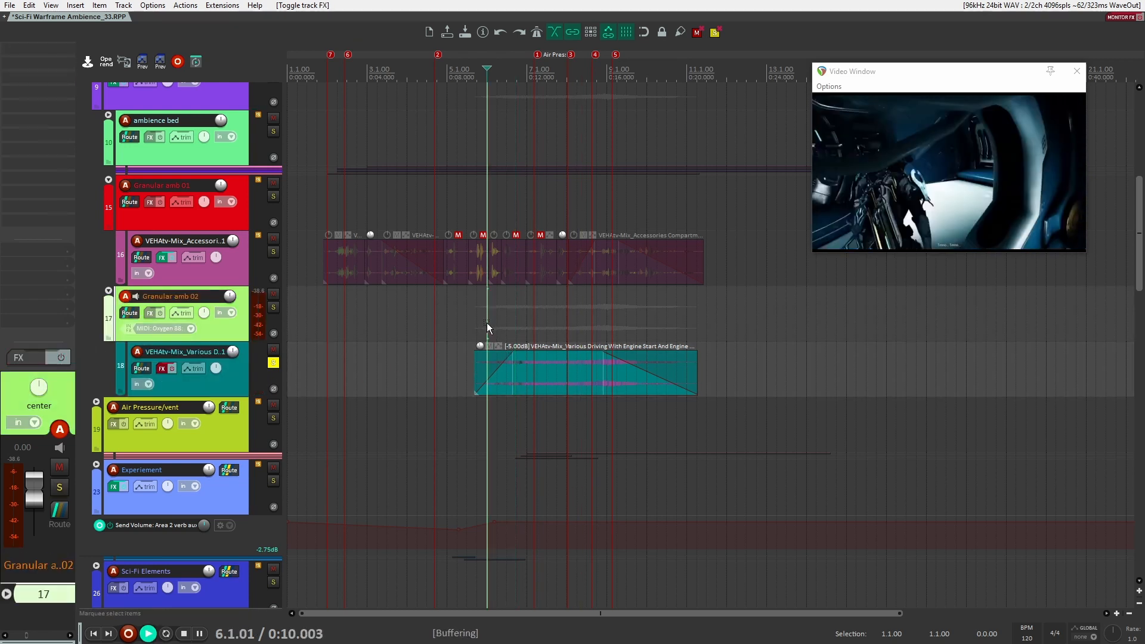
{"action": "left_click", "coordinate": [247, 382]}
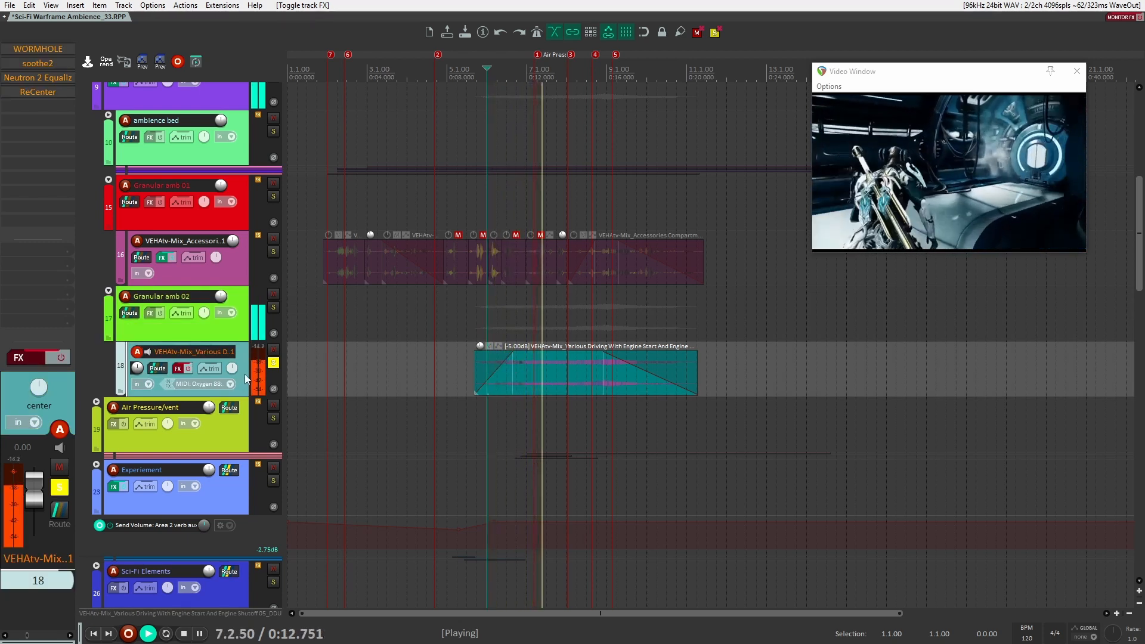
{"action": "key", "text": "space"}
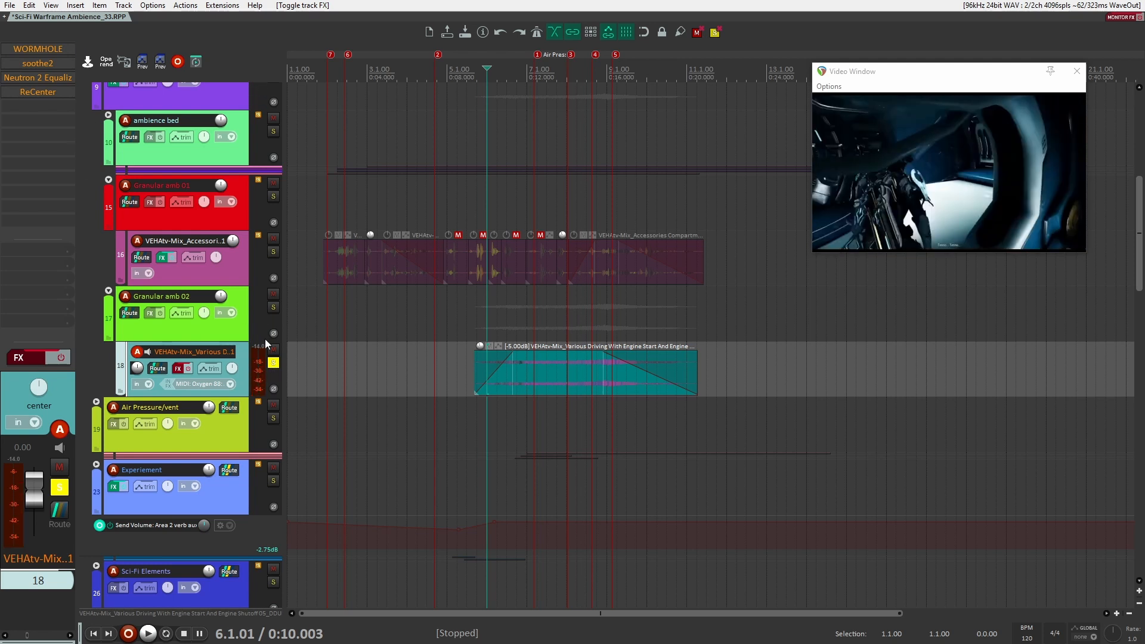
- Re-enable the effects chain on soloed track 18 with its individual plugins bypassed
{"action": "left_click", "coordinate": [274, 363]}
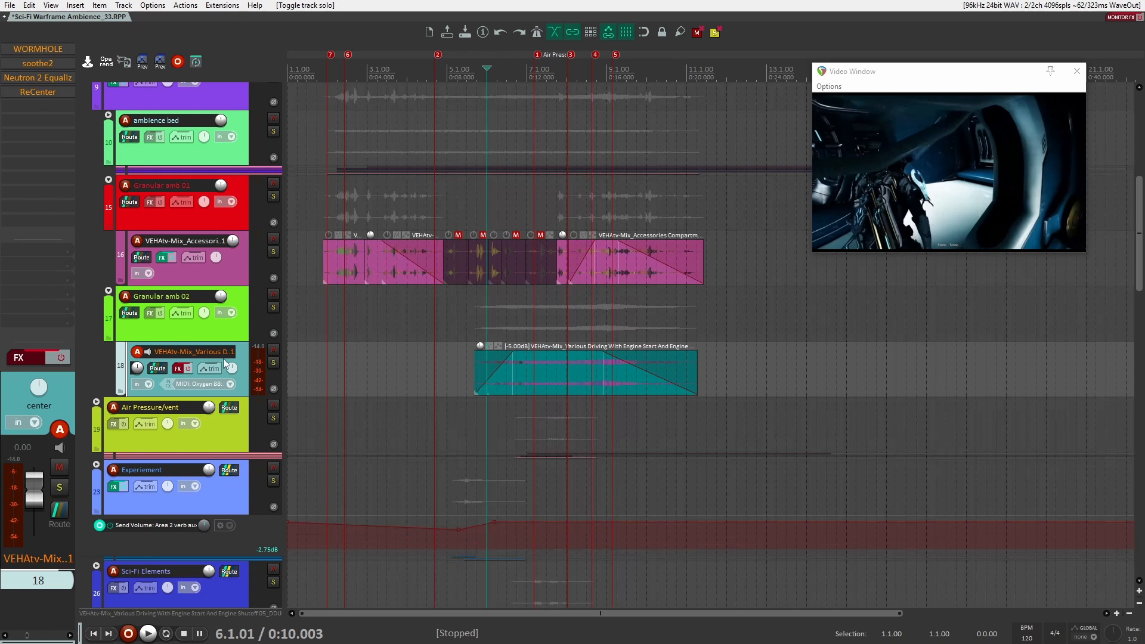
{"action": "left_click", "coordinate": [188, 368]}
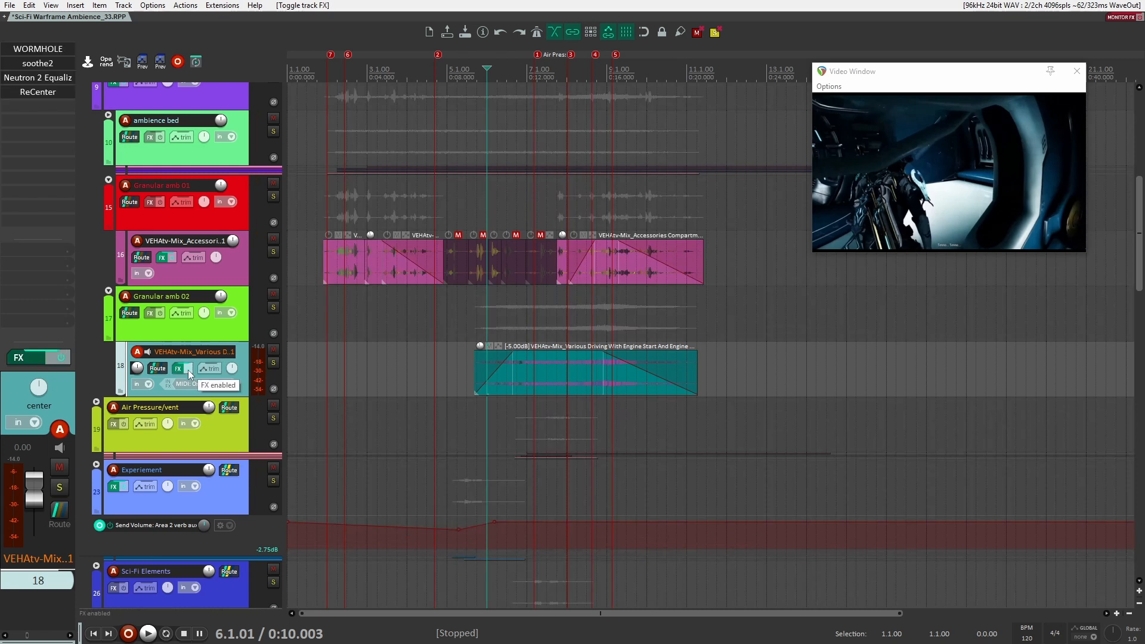
{"action": "left_click", "coordinate": [43, 50], "text": "shift"}
- Enable and open WORMHOLE, soothe2, Neutron 2 Equalizer and ReCenter on track 18 one after another during playback
{"action": "key", "text": "space"}
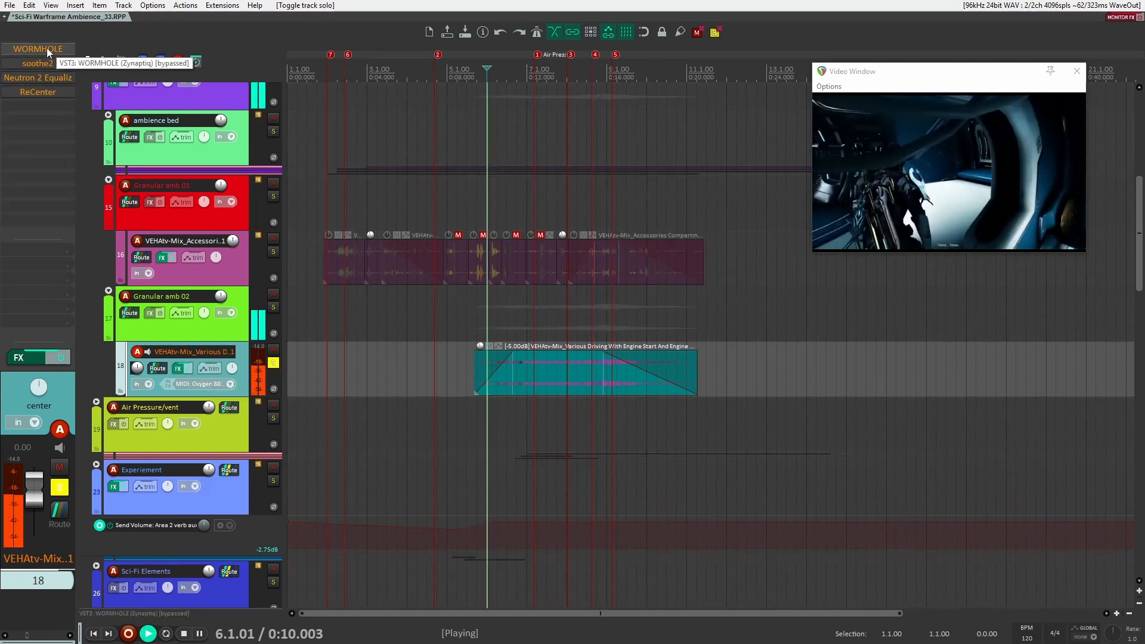
{"action": "left_click", "coordinate": [46, 48], "text": "shift"}
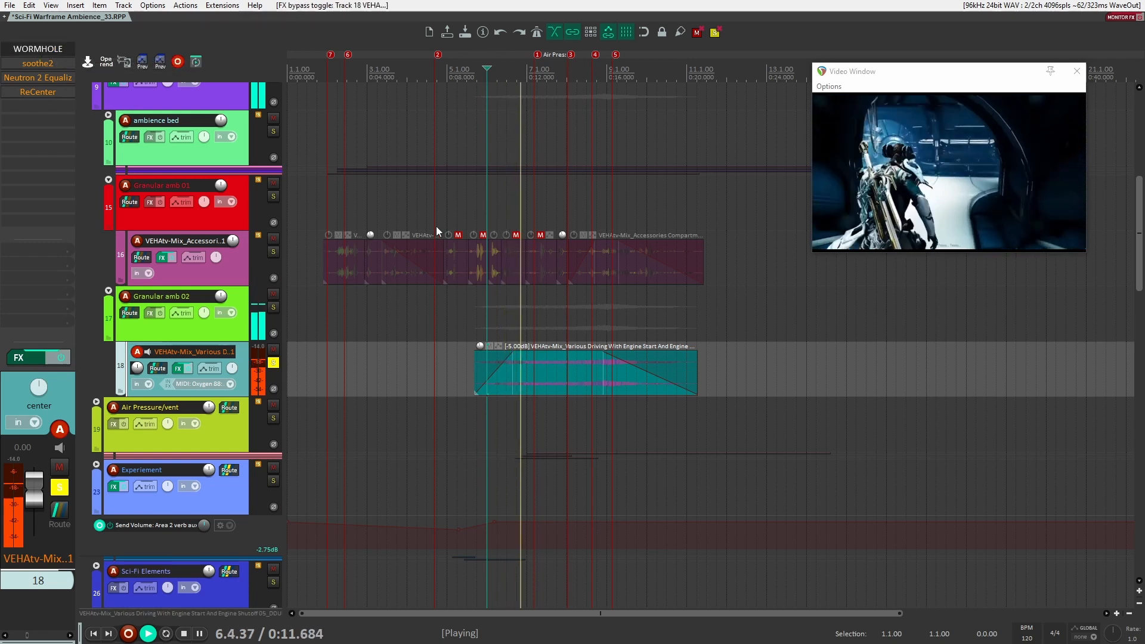
{"action": "left_click_drag", "start_coordinate": [525, 179], "coordinate": [784, 93]}
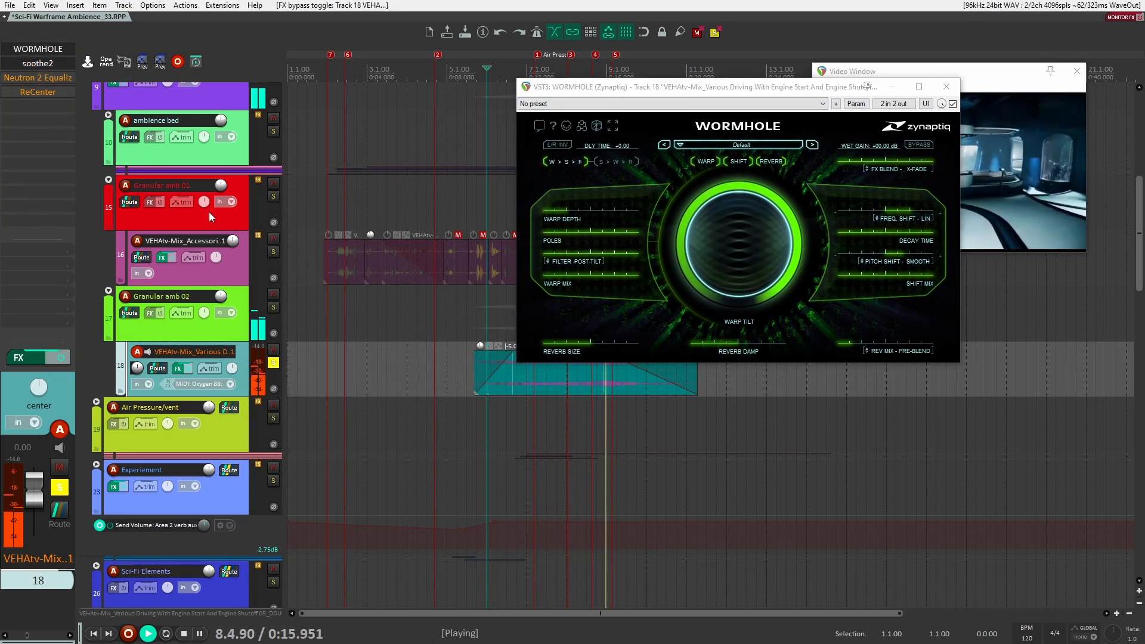
{"action": "left_click", "coordinate": [38, 62]}
{"action": "left_click_drag", "start_coordinate": [819, 95], "coordinate": [803, 70]}
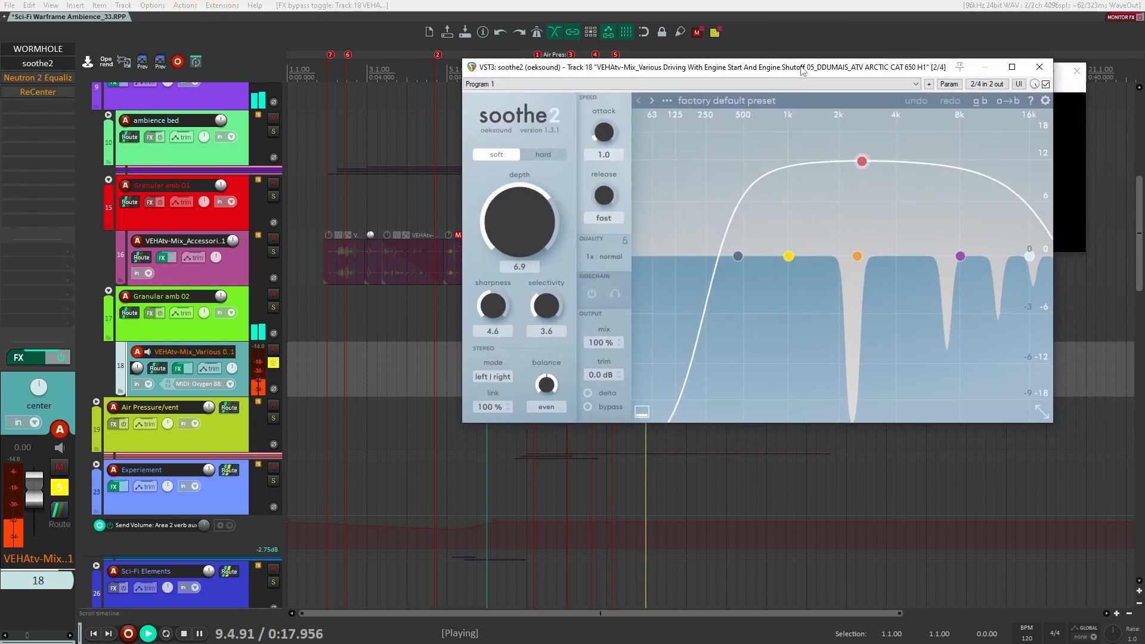
{"action": "left_click", "coordinate": [37, 78]}
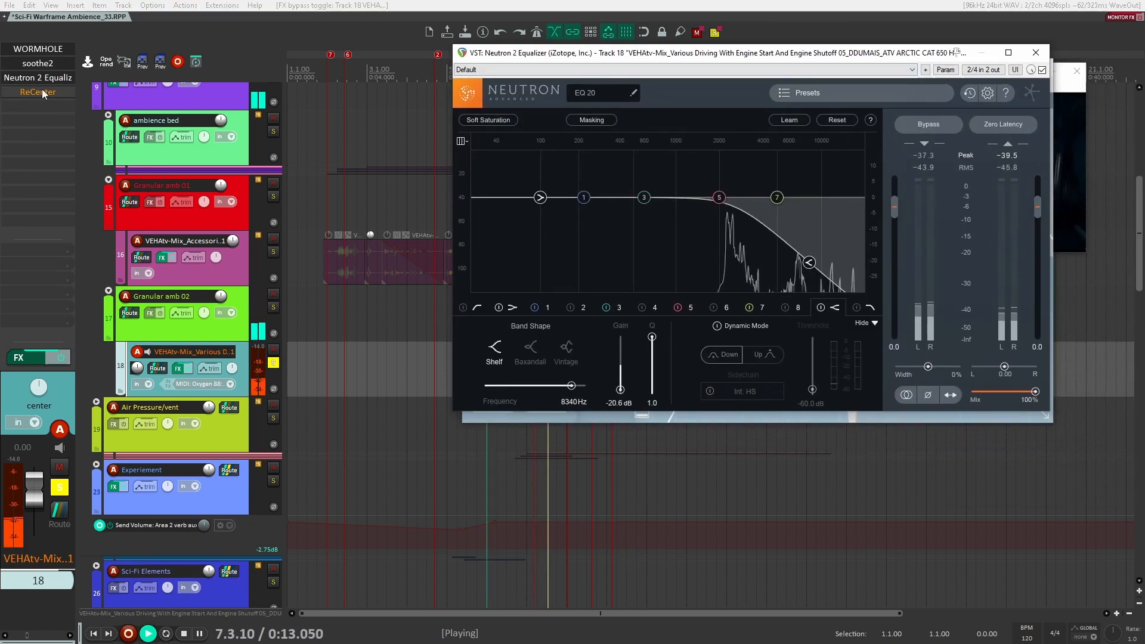
{"action": "left_click", "coordinate": [42, 93]}
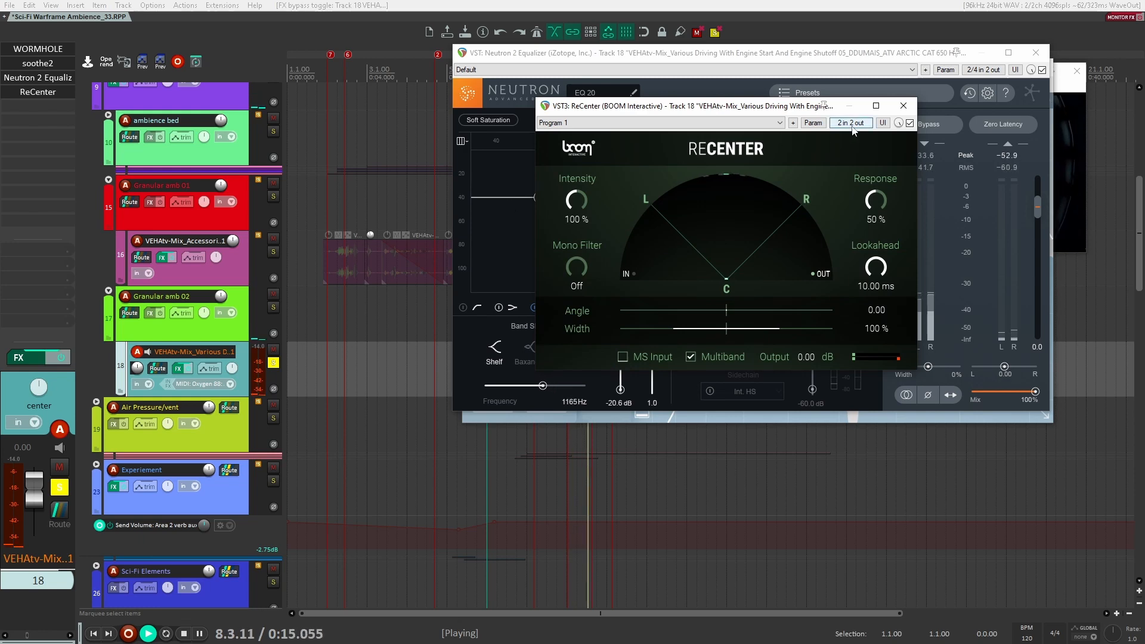
- Close the four plugin windows of track 18 and stop playback
{"action": "left_click", "coordinate": [904, 107]}
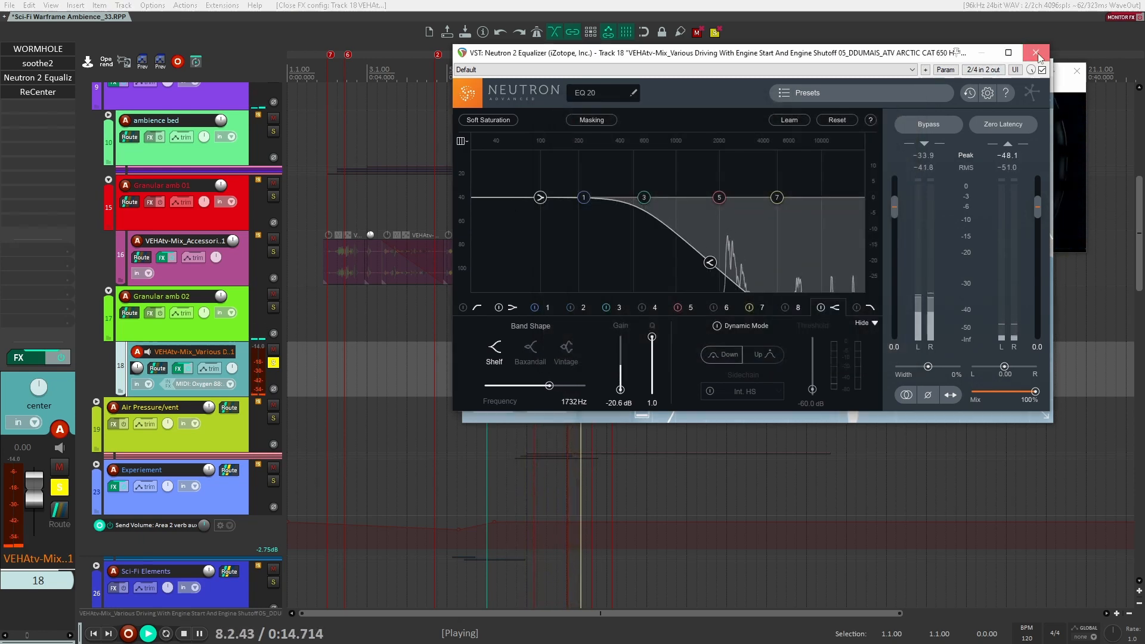
{"action": "left_click", "coordinate": [1039, 54]}
{"action": "left_click", "coordinate": [1040, 67]}
{"action": "left_click", "coordinate": [941, 90]}
{"action": "key", "text": "space"}
- Examine the video frames at several positions along the Granular amb 02 clip by moving the edit cursor
{"action": "left_click", "coordinate": [481, 323]}
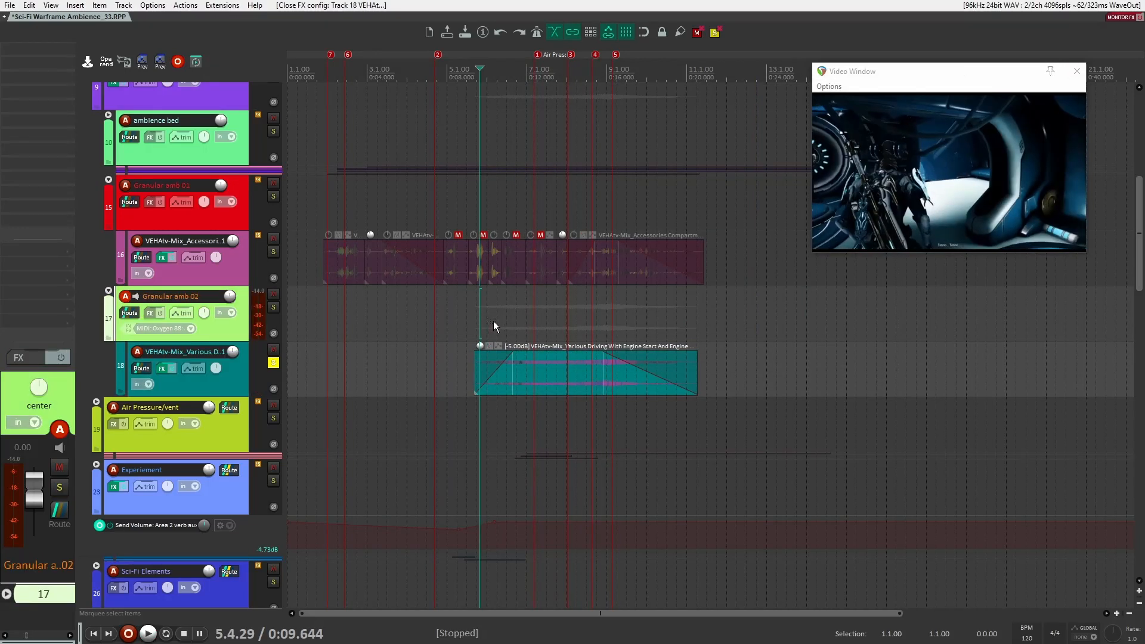
{"action": "left_click", "coordinate": [524, 325]}
{"action": "left_click", "coordinate": [576, 319]}
{"action": "left_click", "coordinate": [517, 335]}
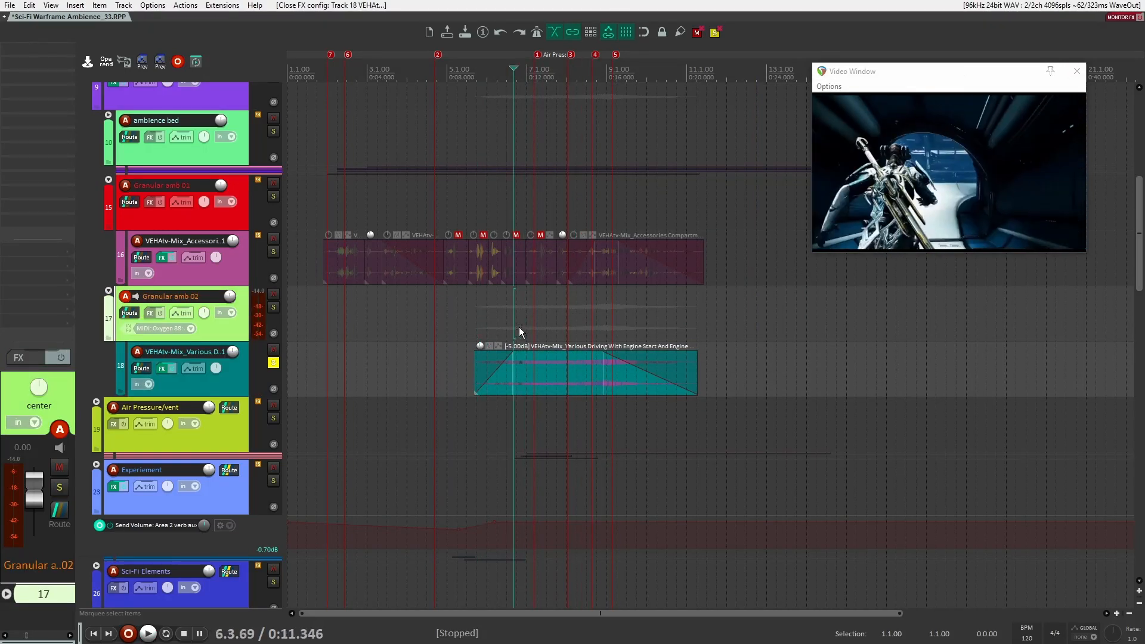
{"action": "left_click", "coordinate": [526, 329]}
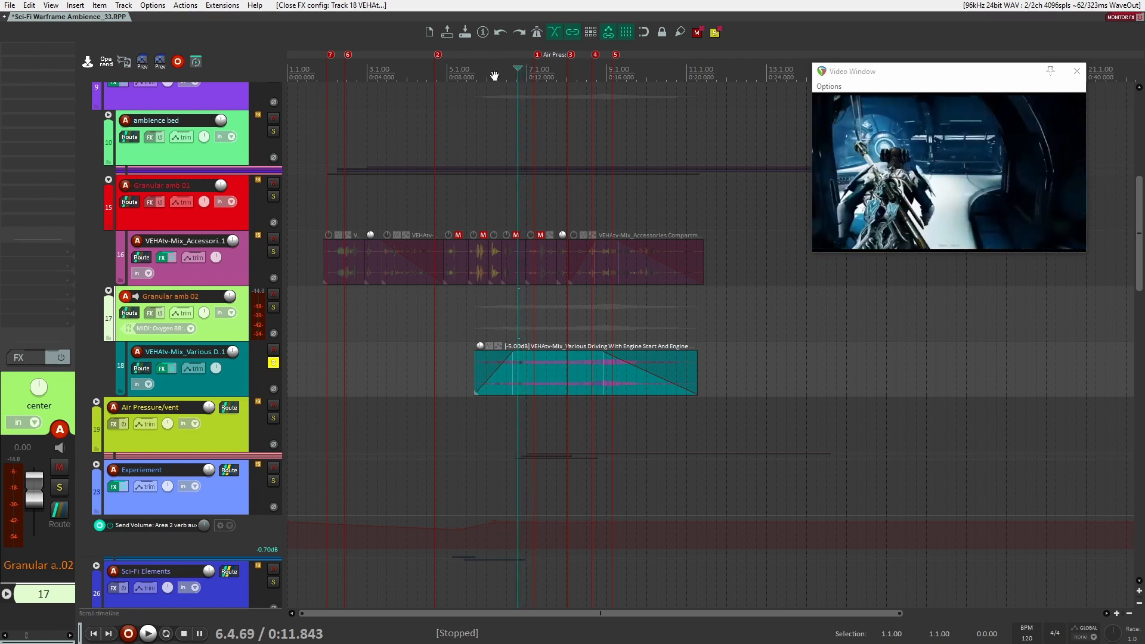
{"action": "left_click_drag", "start_coordinate": [528, 75], "coordinate": [596, 77]}
- Show track 18's envelopes and play from 6.3.45 with its Neutron 2 Equalizer window open clear of the clips
{"action": "left_click", "coordinate": [224, 388]}
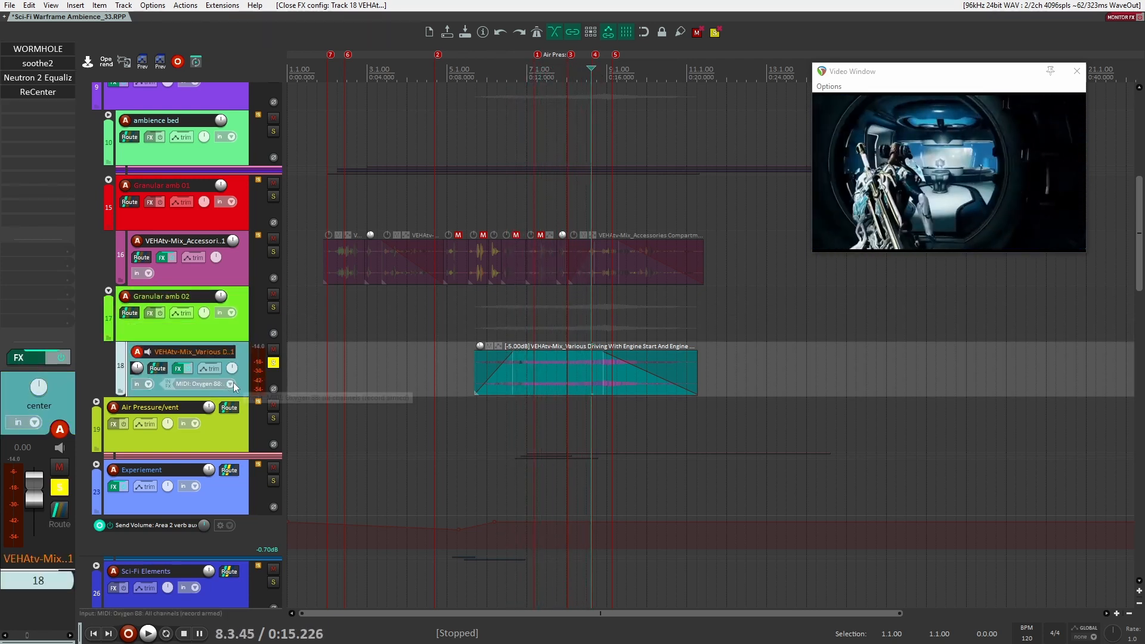
{"action": "key", "text": "e"}
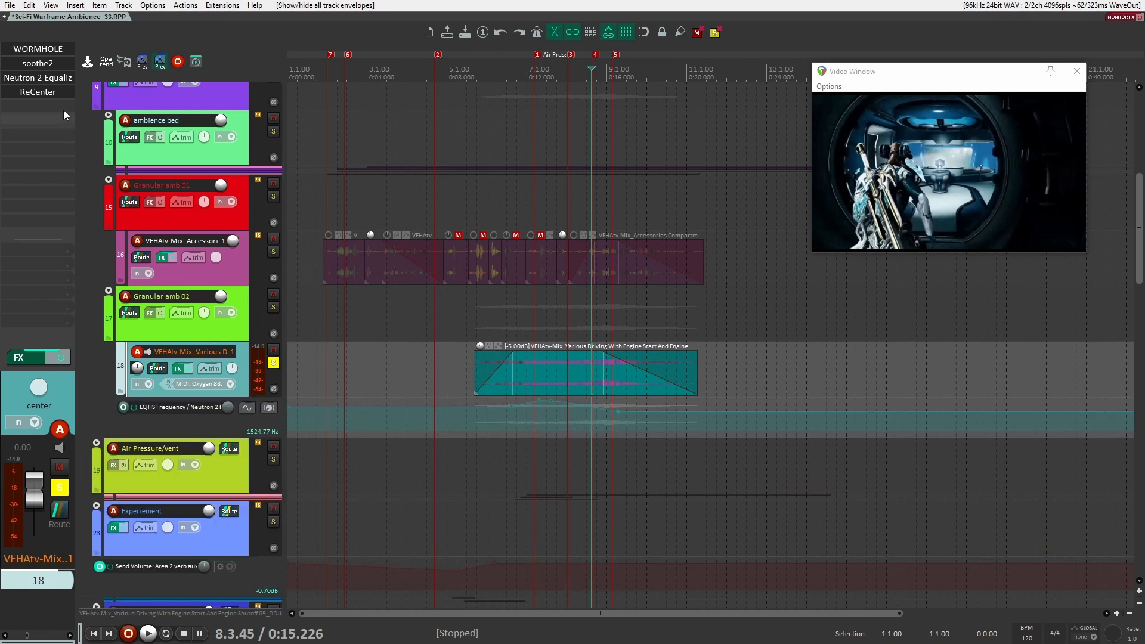
{"action": "left_click", "coordinate": [37, 78]}
{"action": "left_click_drag", "start_coordinate": [638, 60], "coordinate": [889, 64]}
{"action": "left_click", "coordinate": [511, 321]}
{"action": "key", "text": "space"}
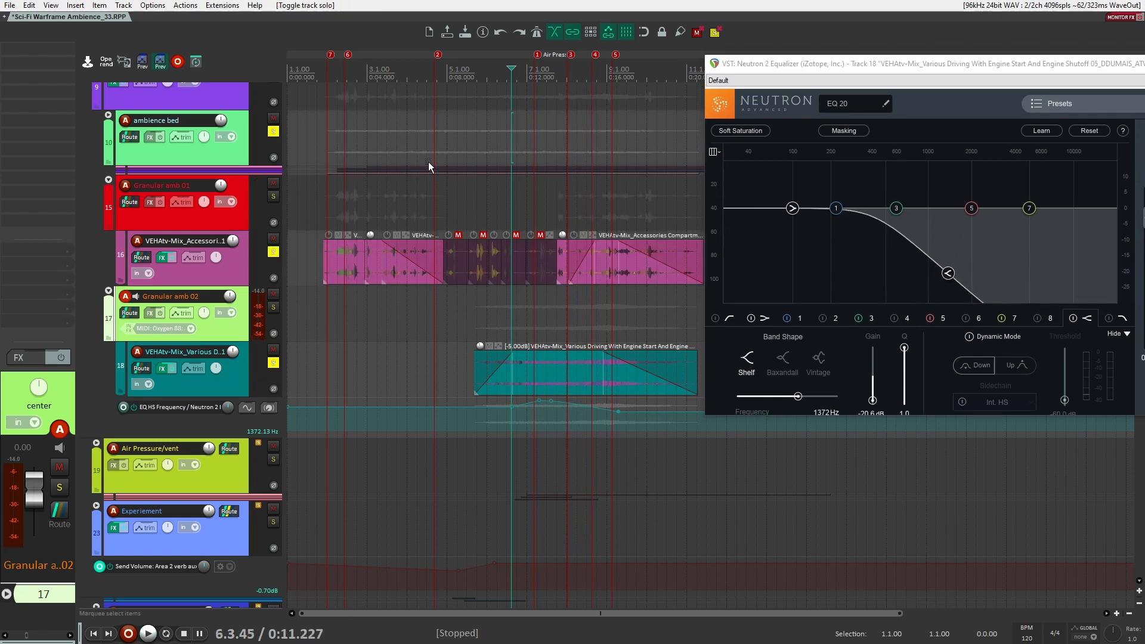
- Select the ambience bed track and close the Neutron 2 Equalizer window
{"action": "left_click", "coordinate": [427, 160]}
{"action": "left_click_drag", "start_coordinate": [1102, 66], "coordinate": [659, 193]}
{"action": "left_click", "coordinate": [845, 194]}
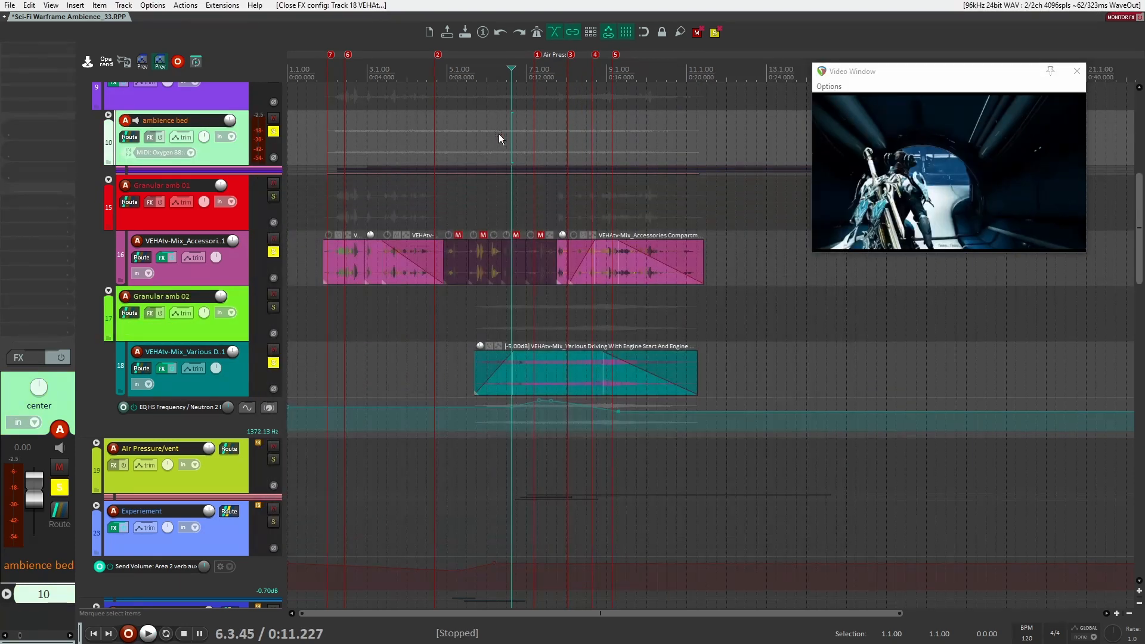
{"action": "key", "text": "ctrl+shift+v"}
{"action": "key", "text": "ctrl+shift+v"}
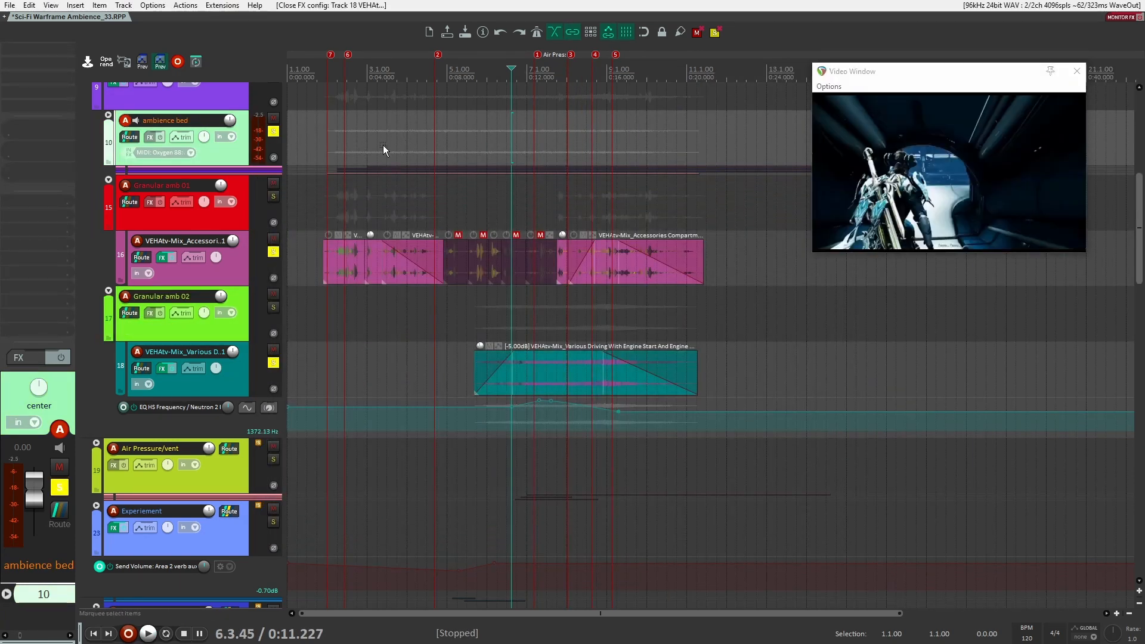
- Audition the soloed ambience bed, track 16 and track 18 together from 2.2.73, finishing by clearing all track solos
{"action": "left_click", "coordinate": [385, 146]}
{"action": "left_click", "coordinate": [569, 149]}
{"action": "left_click", "coordinate": [345, 149]}
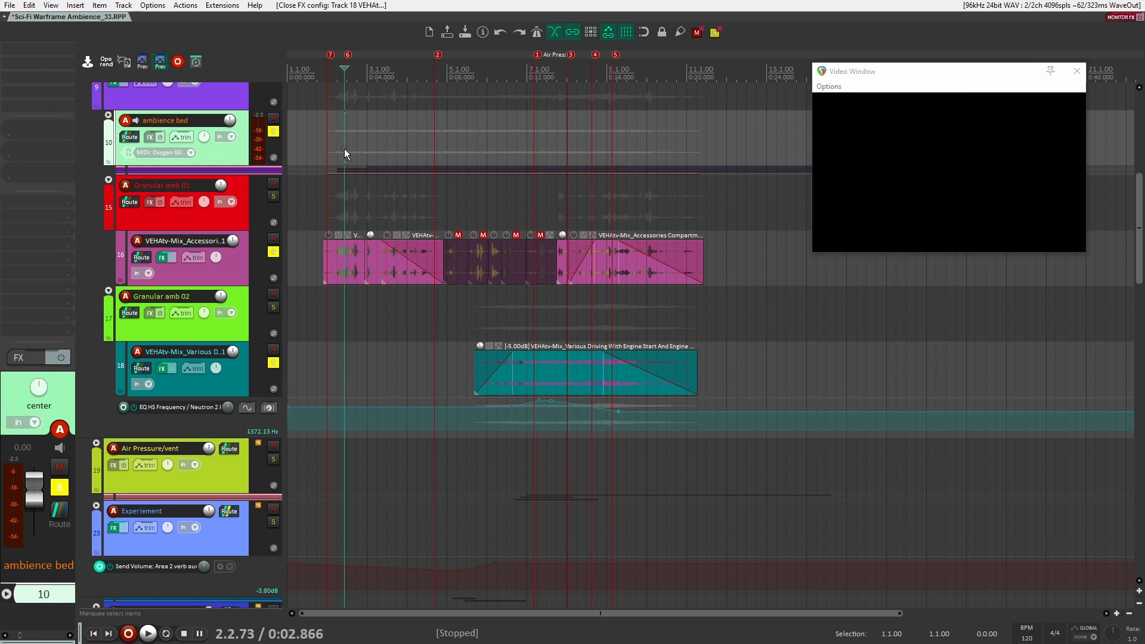
{"action": "key", "text": "space"}
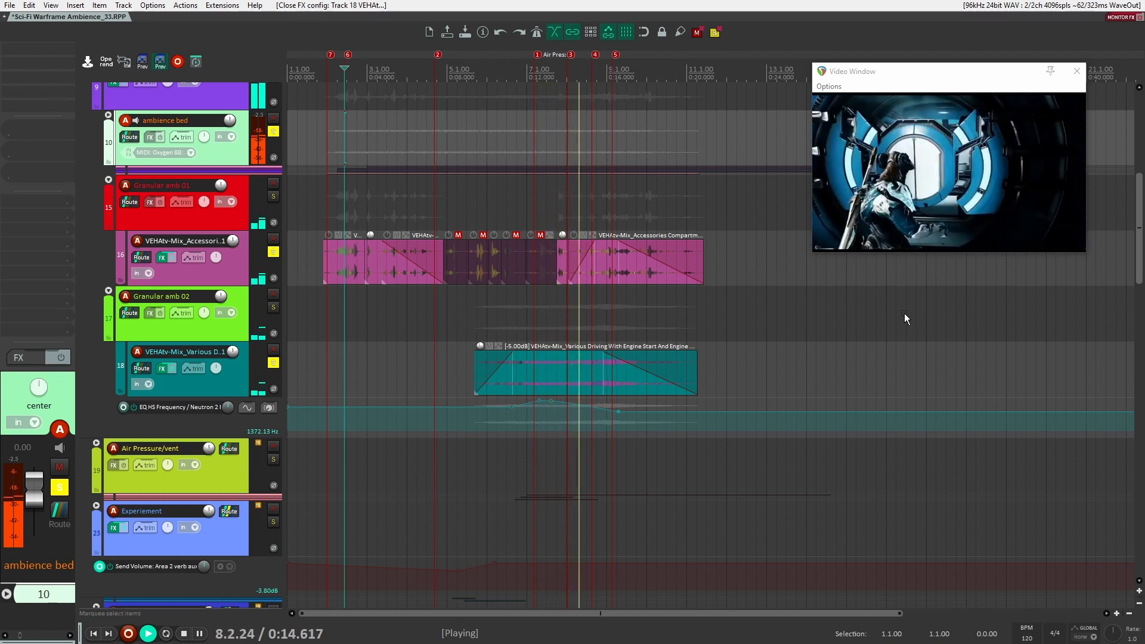
{"action": "key", "text": "space"}
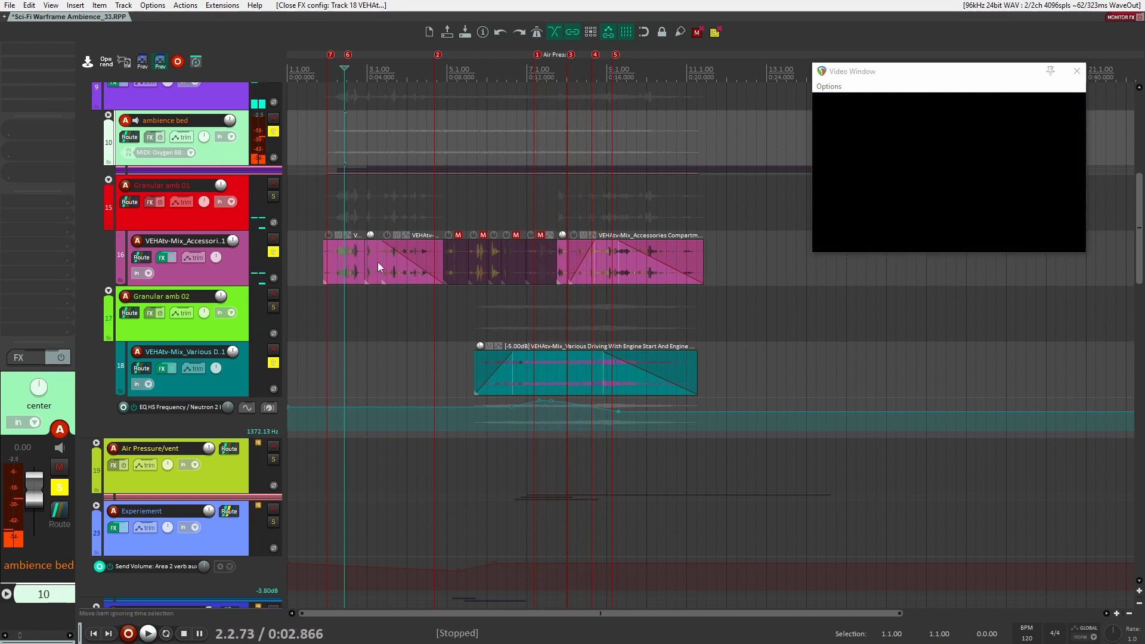
{"action": "left_click", "coordinate": [274, 131], "text": "ctrl"}
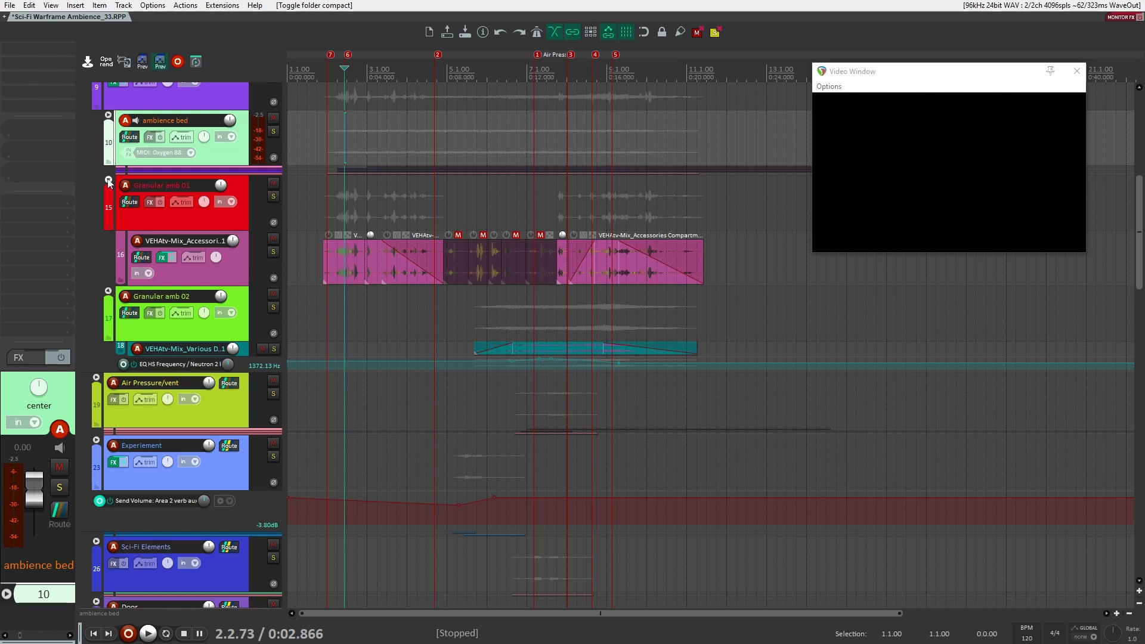
- Collapse the Granular amb 01 and Granular amb 02 folders and move the edit cursor to 3.3.63
{"action": "left_click", "coordinate": [108, 179]}
{"action": "left_click", "coordinate": [109, 251]}
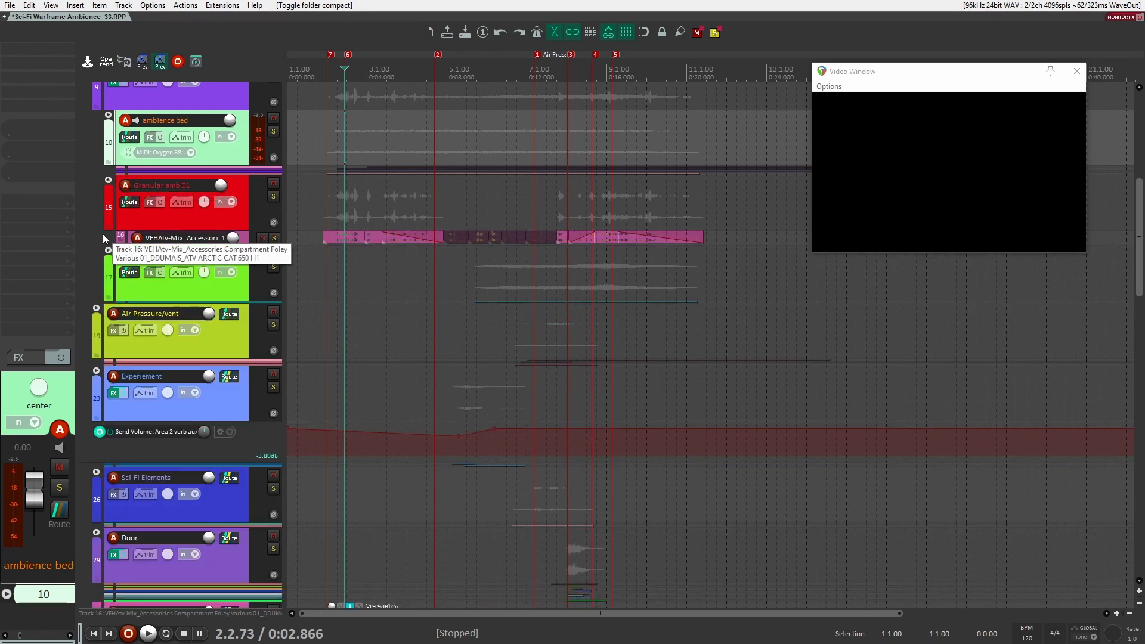
{"action": "left_click", "coordinate": [393, 191]}
{"action": "left_click", "coordinate": [108, 179]}
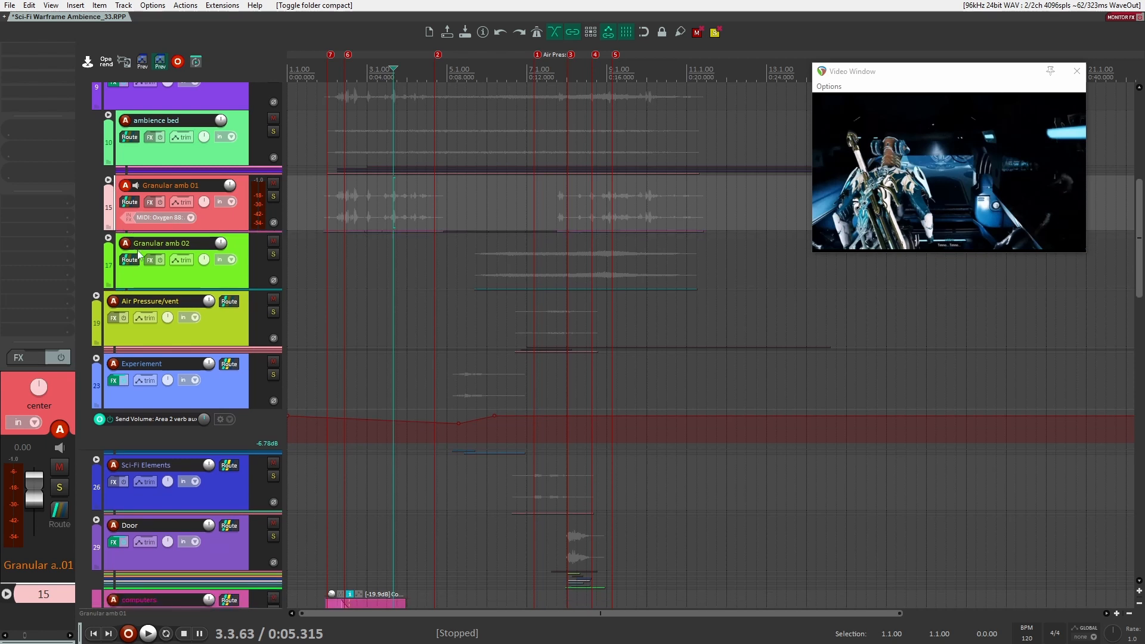
- Expand the Air Pressure/vent folder to show its child tracks and move the edit cursor to 6.2.62
{"action": "left_click", "coordinate": [189, 335]}
{"action": "left_click", "coordinate": [96, 296]}
{"action": "scroll", "coordinate": [500, 308], "scroll_direction": "down", "scroll_amount": 2}
{"action": "left_click", "coordinate": [503, 266]}
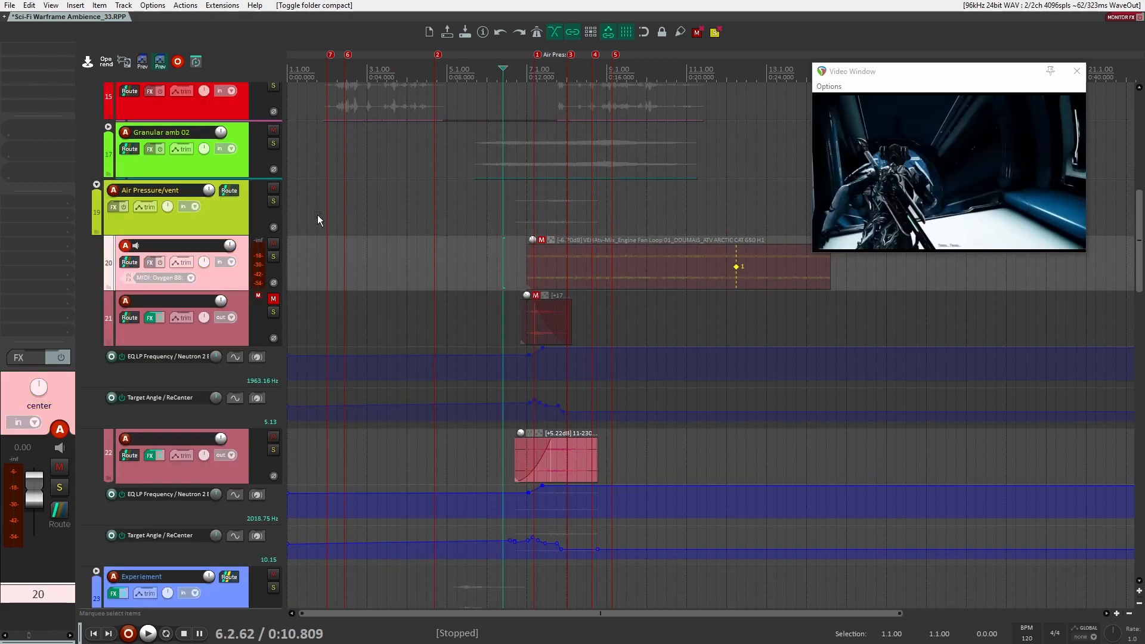
- Solo the Air Pressure/vent track, check video frames around the clips and play from 6.3.45
{"action": "left_click", "coordinate": [273, 201]}
{"action": "left_click", "coordinate": [519, 206]}
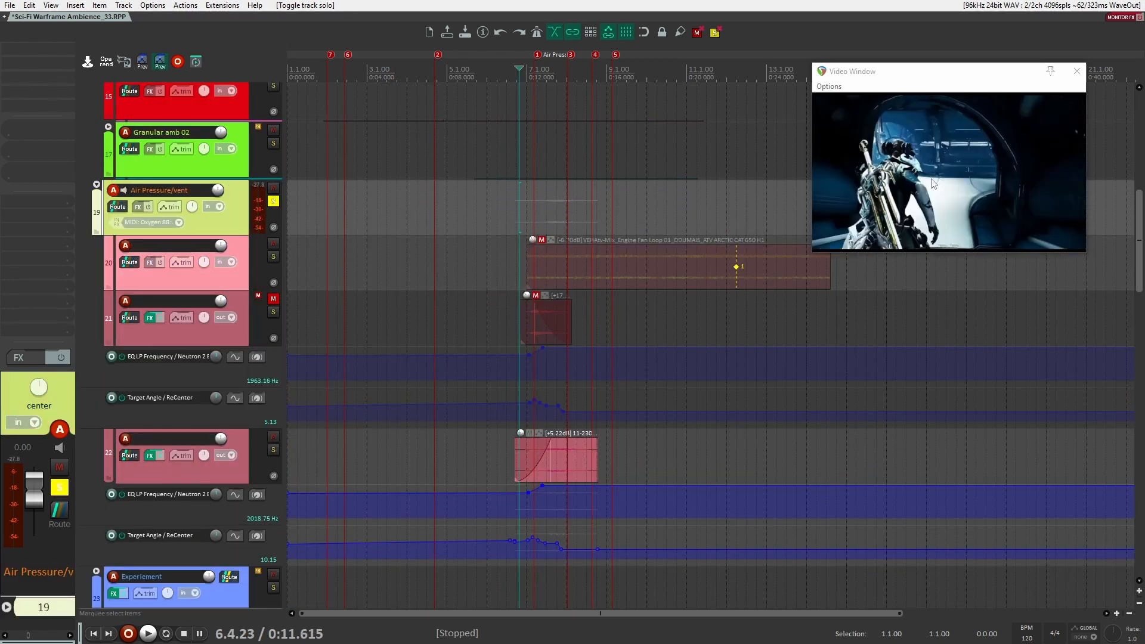
{"action": "left_click", "coordinate": [543, 219]}
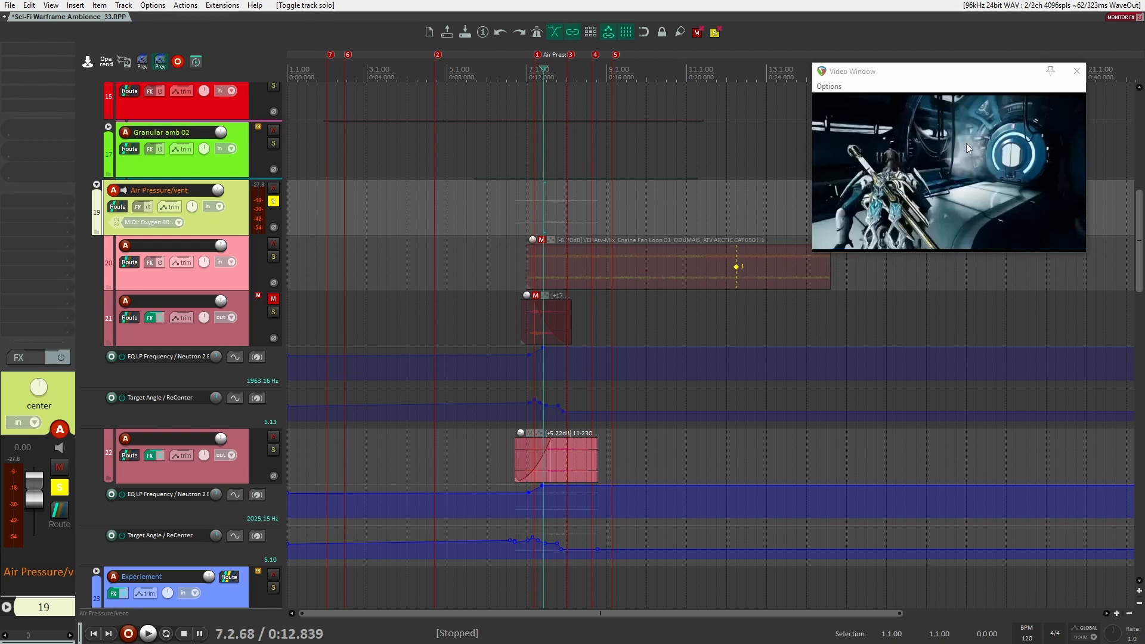
{"action": "left_click", "coordinate": [511, 203]}
{"action": "key", "text": "space"}
- Solo child track 22 during playback, stop, and examine the clips across the Air Pressure/vent child tracks
{"action": "scroll", "coordinate": [418, 376], "scroll_direction": "down", "scroll_amount": 4}
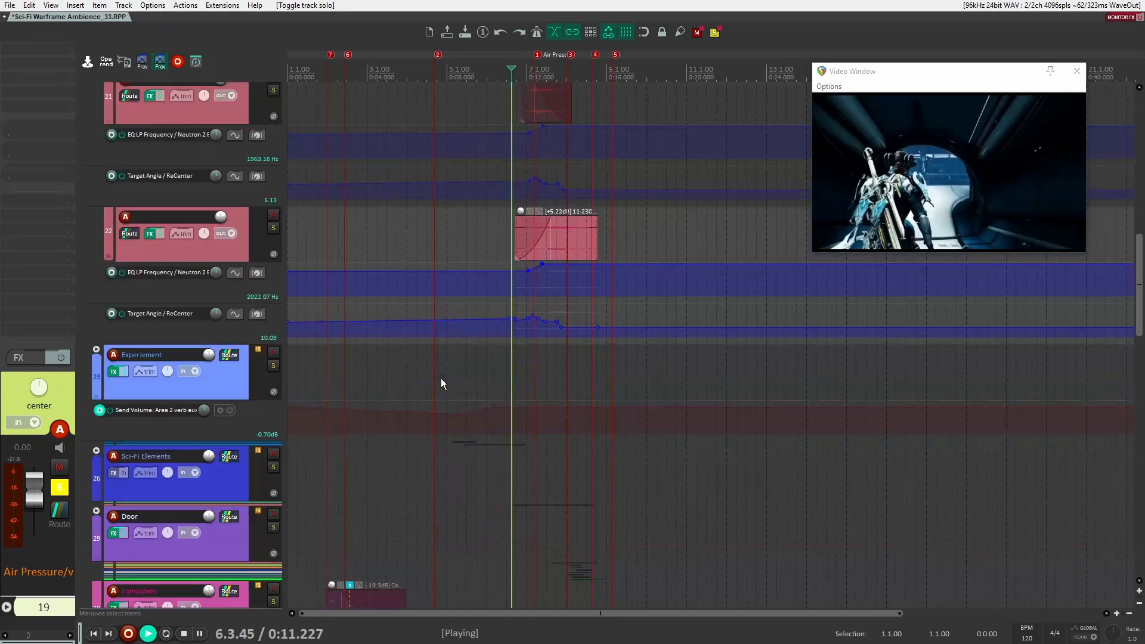
{"action": "left_click", "coordinate": [273, 228]}
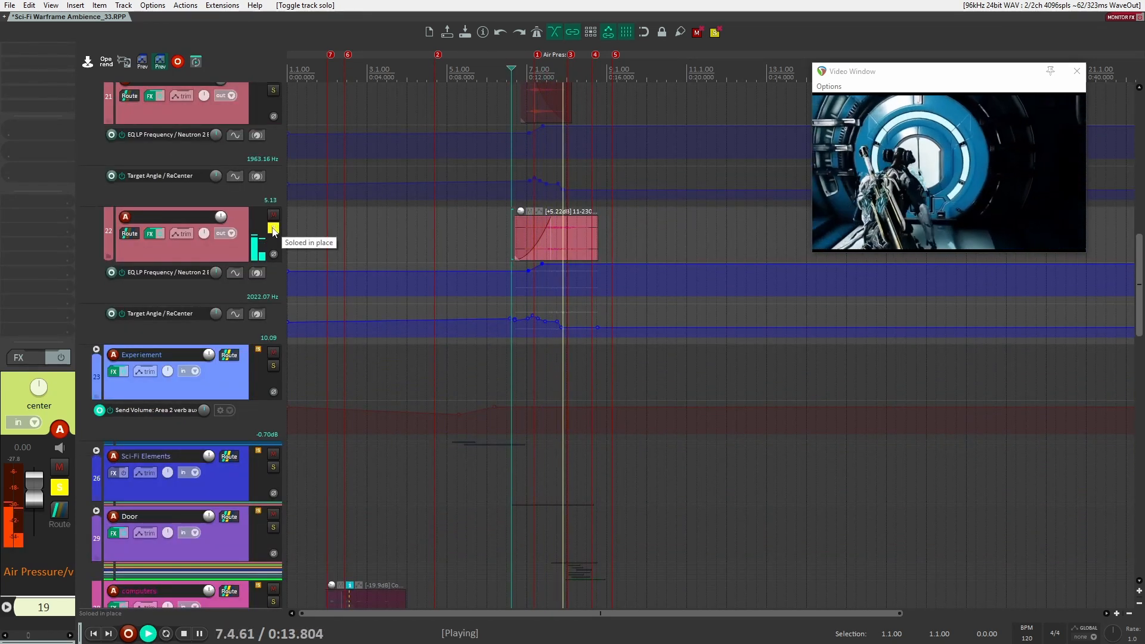
{"action": "key", "text": "space"}
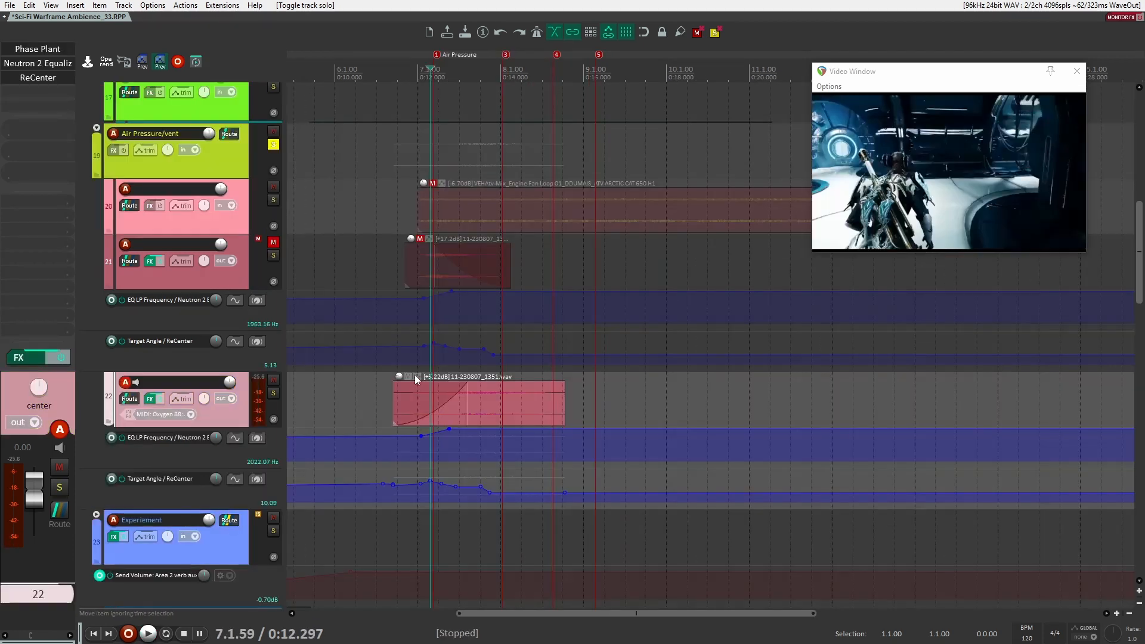
{"action": "left_click_drag", "start_coordinate": [651, 246], "coordinate": [524, 288]}
{"action": "scroll", "coordinate": [610, 278], "scroll_direction": "down", "scroll_amount": 3}
{"action": "scroll", "coordinate": [524, 288], "scroll_direction": "up", "scroll_amount": 2}
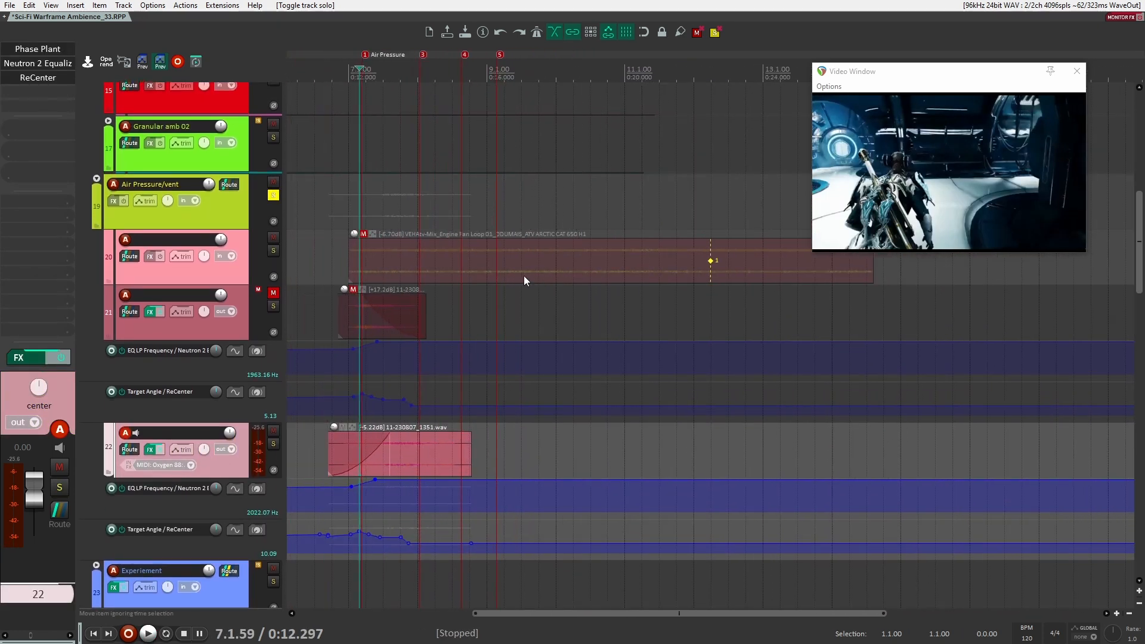
- Solo track 20 with its Engine Fan Loop 01 clip unmuted and audition it from 7.2.99
{"action": "left_click", "coordinate": [270, 259]}
{"action": "left_click", "coordinate": [272, 251]}
{"action": "left_click", "coordinate": [364, 234]}
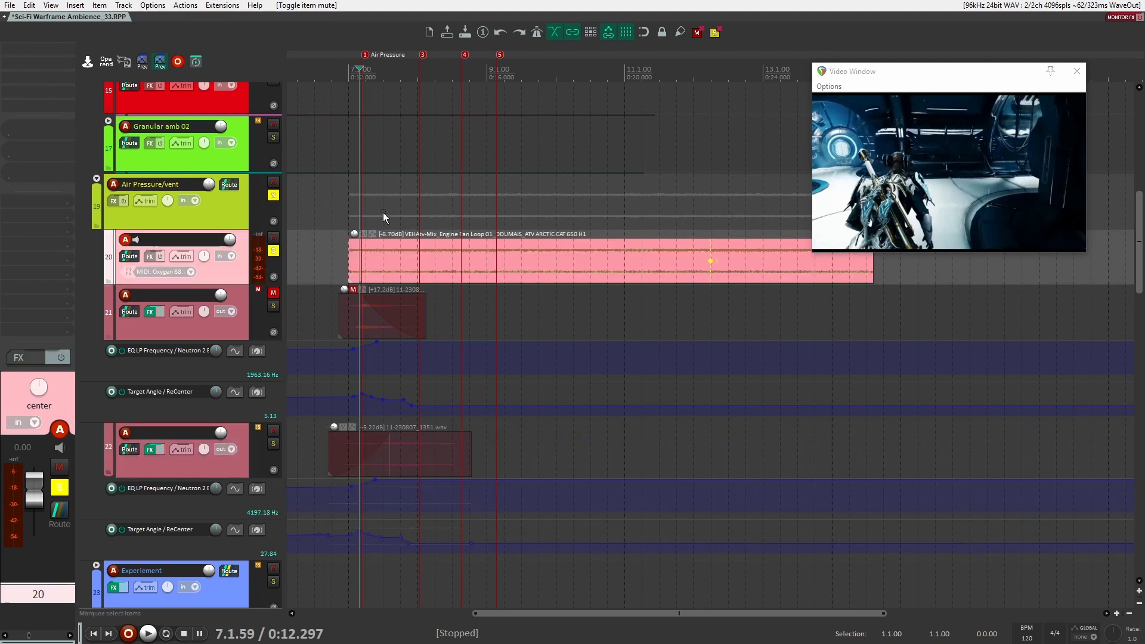
{"action": "left_click", "coordinate": [386, 210]}
{"action": "key", "text": "space"}
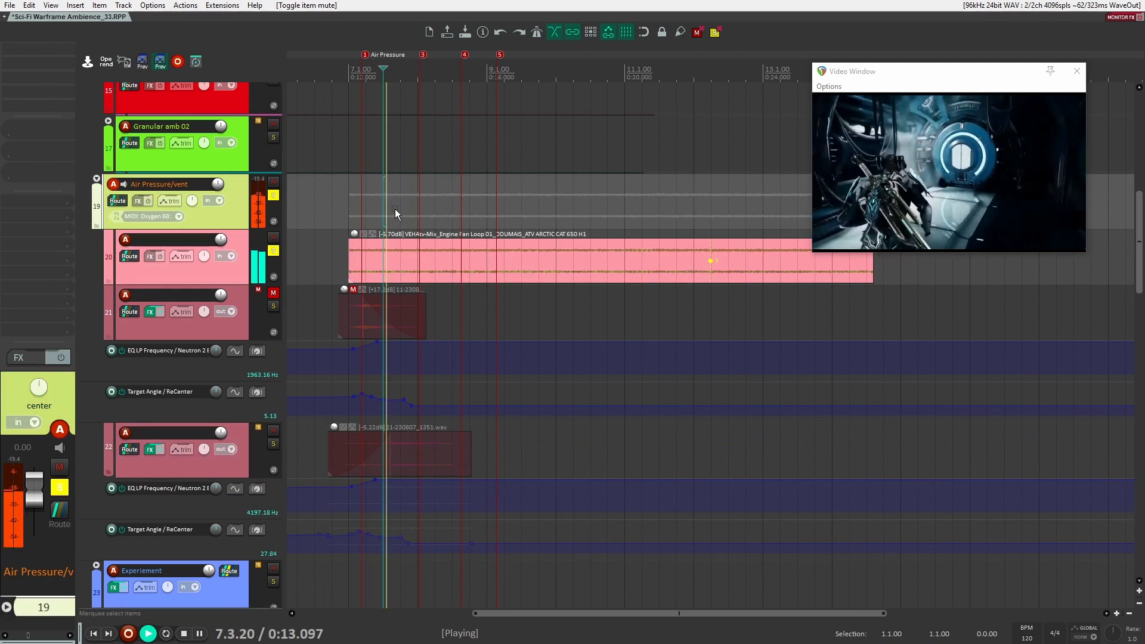
{"action": "key", "text": "space"}
- Clear track 20's solo and mute its Engine Fan Loop 01 clip again
{"action": "left_click", "coordinate": [274, 251]}
{"action": "left_click", "coordinate": [261, 323]}
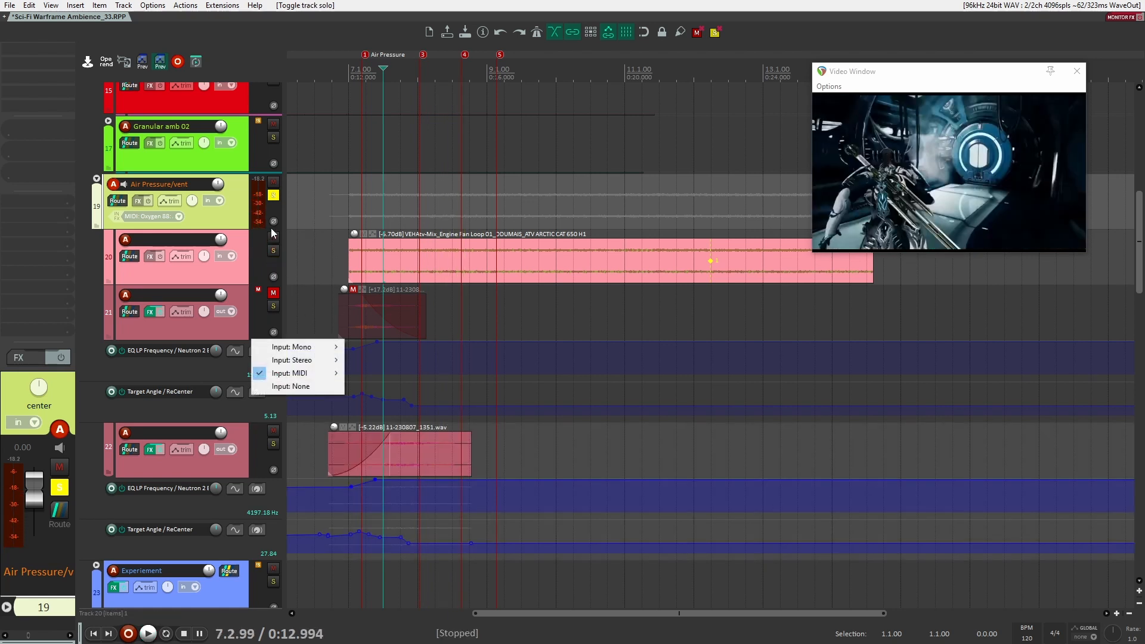
{"action": "left_click", "coordinate": [363, 234]}
- Solo track 21 and examine the sample, envelope and Flanger settings in its Phase Plant window
{"action": "left_click", "coordinate": [363, 302]}
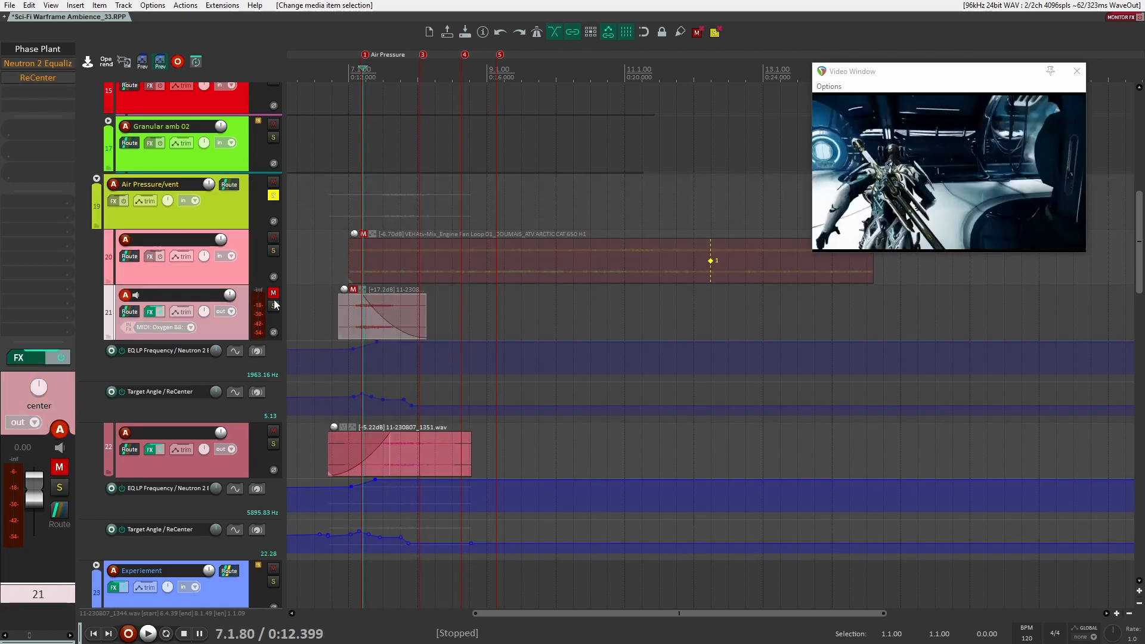
{"action": "left_click", "coordinate": [274, 306]}
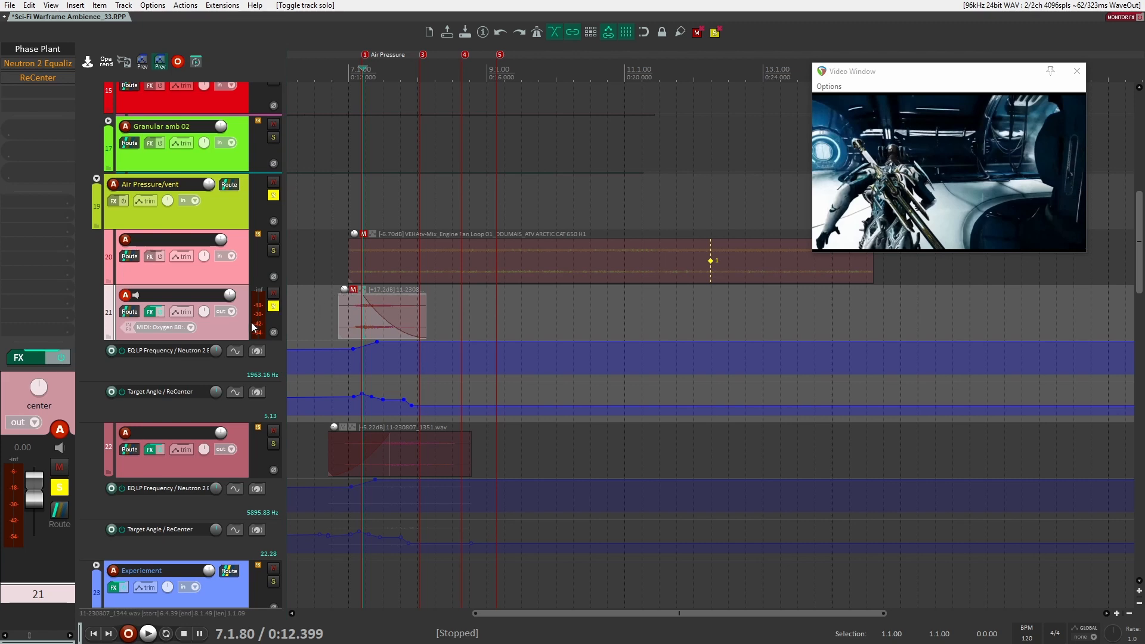
{"action": "left_click", "coordinate": [48, 52]}
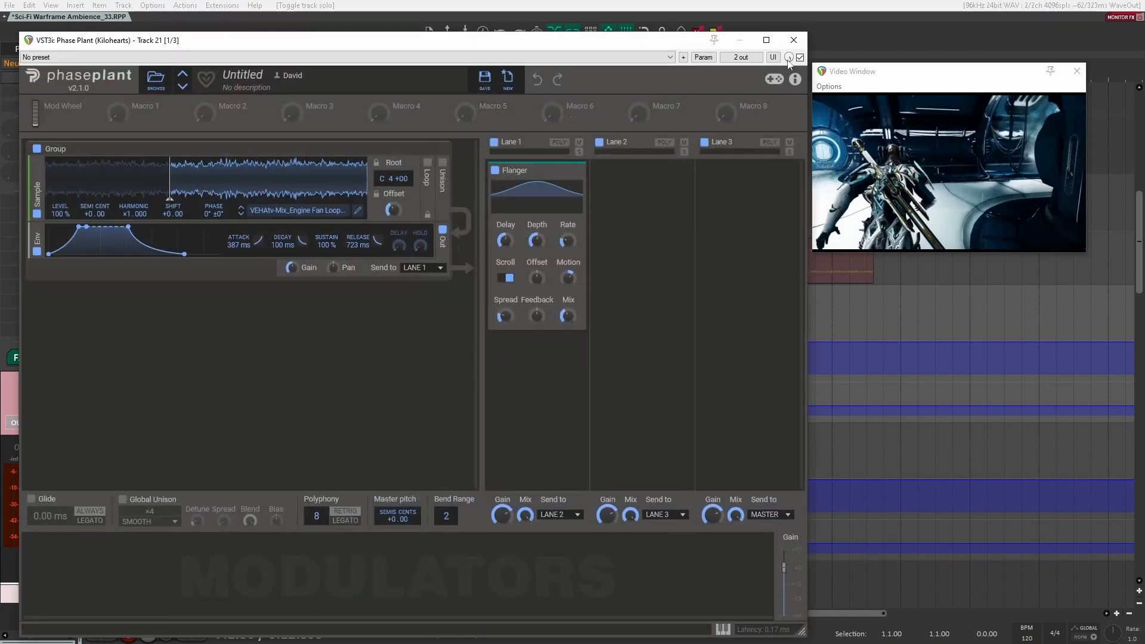
{"action": "left_click", "coordinate": [794, 40]}
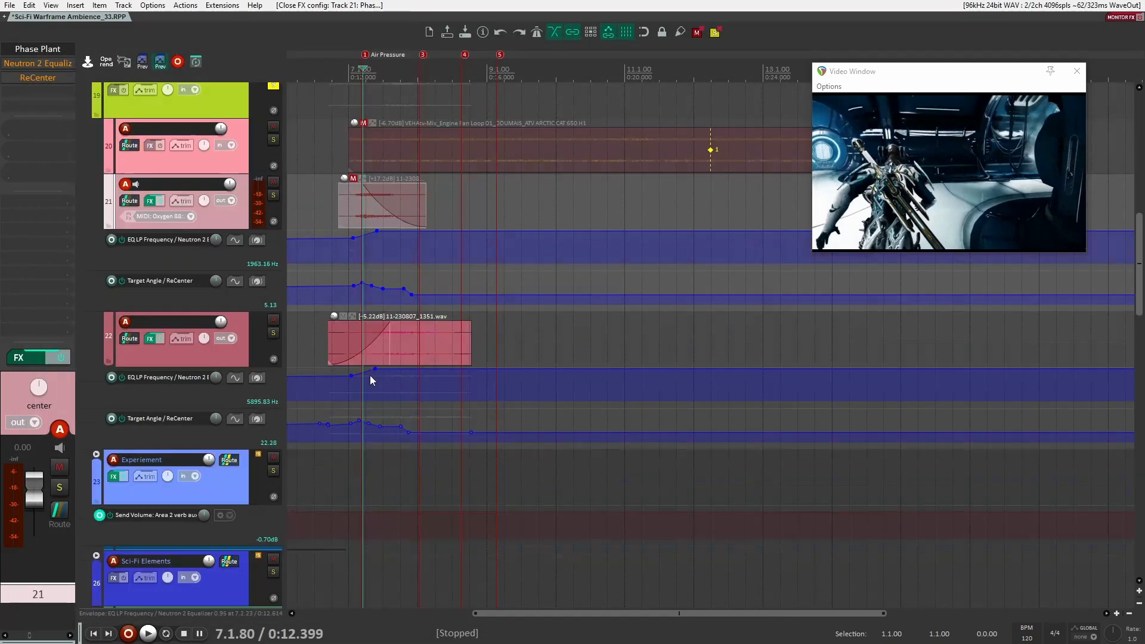
- Solo track 22 with its whole effects chain bypassed and audition it from 6.3.67
{"action": "left_click", "coordinate": [244, 354]}
{"action": "left_click", "coordinate": [273, 333]}
{"action": "left_click", "coordinate": [324, 300]}
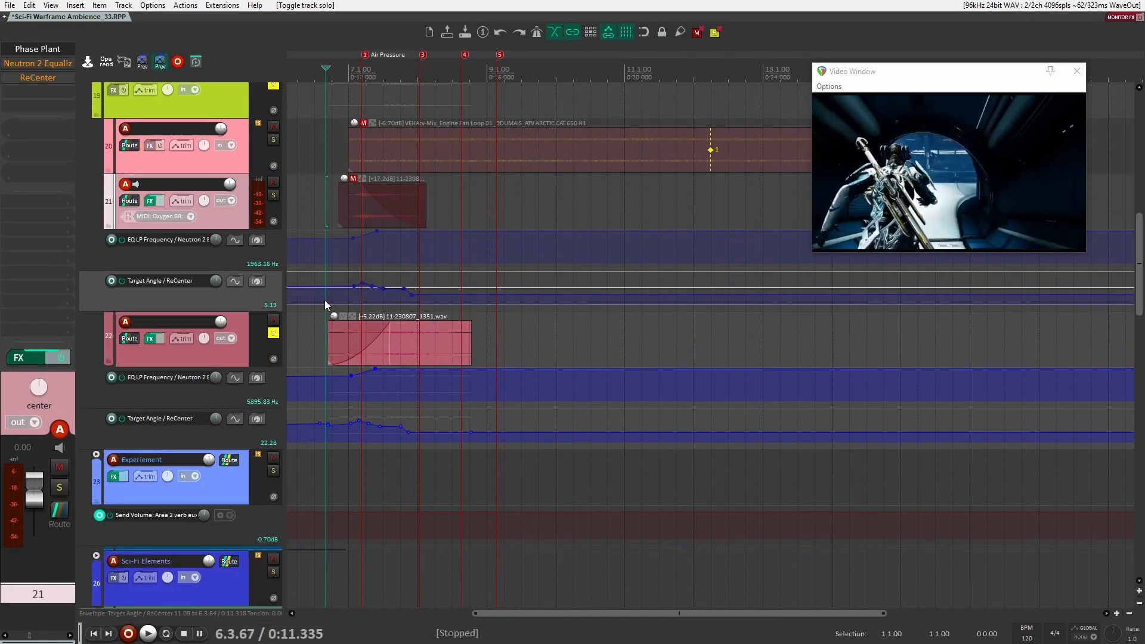
{"action": "left_click", "coordinate": [60, 358]}
{"action": "left_click", "coordinate": [60, 358]}
{"action": "left_click", "coordinate": [248, 346]}
{"action": "key", "text": "space"}
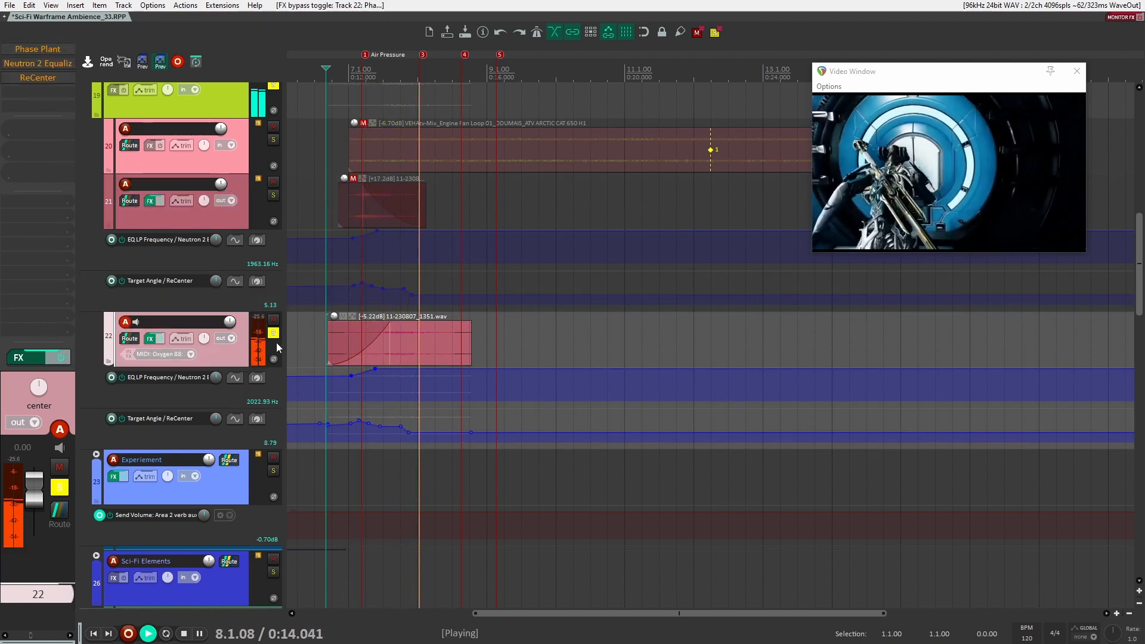
{"action": "key", "text": "space"}
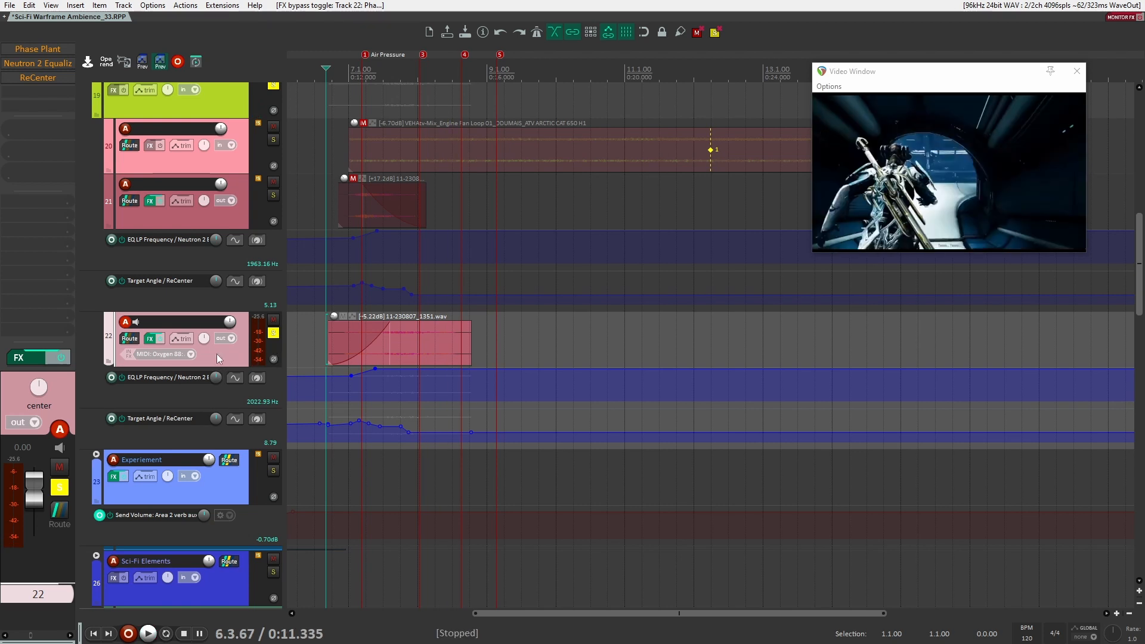
- Re-enable Neutron 2 Equalizer and ReCenter on track 22, auditioning the result, and close the equalizer window
{"action": "left_click", "coordinate": [44, 66], "text": "shift"}
{"action": "left_click", "coordinate": [44, 66]}
{"action": "key", "text": "space"}
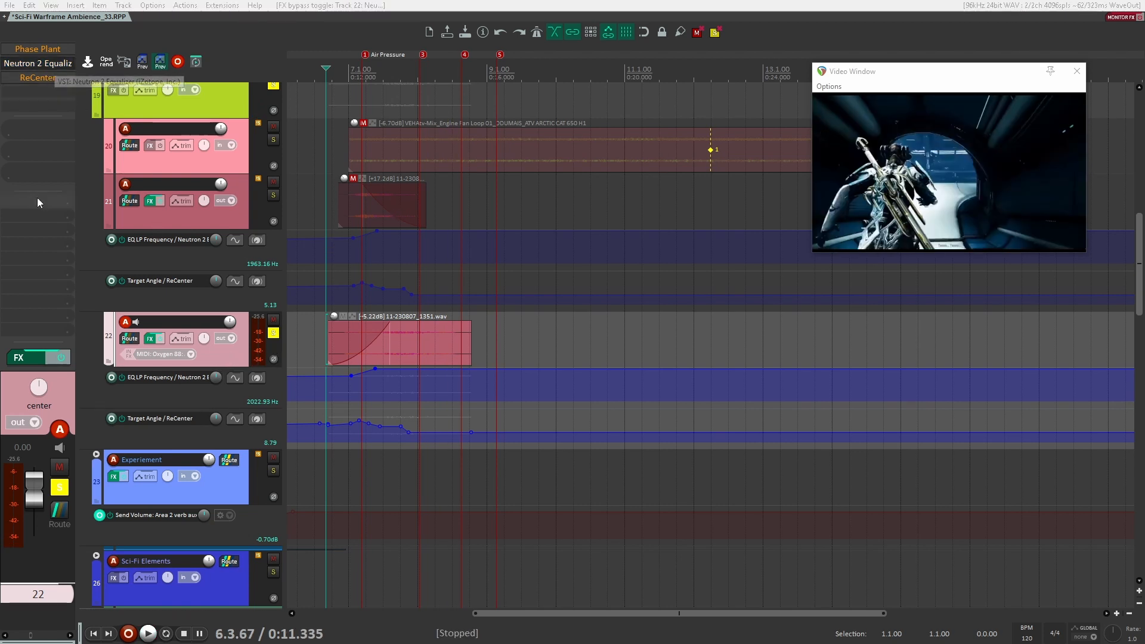
{"action": "left_click", "coordinate": [34, 80], "text": "shift"}
{"action": "key", "text": "space"}
{"action": "left_click", "coordinate": [1029, 48]}
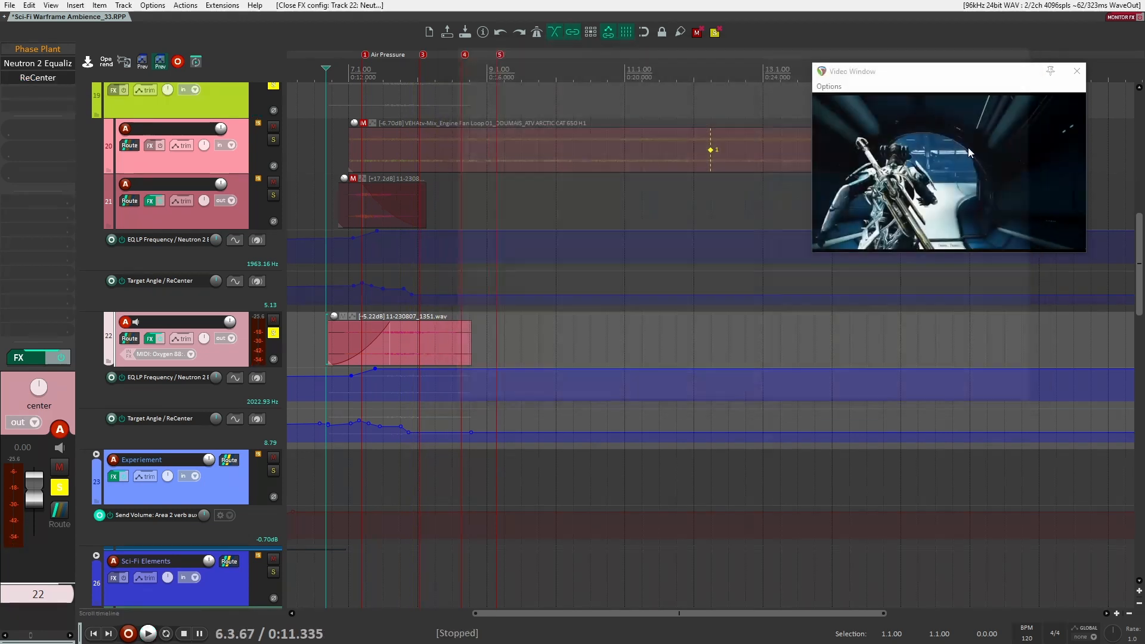
- Clear the solos on track 22 and Air Pressure/vent and hide all track envelopes
{"action": "left_click", "coordinate": [275, 334]}
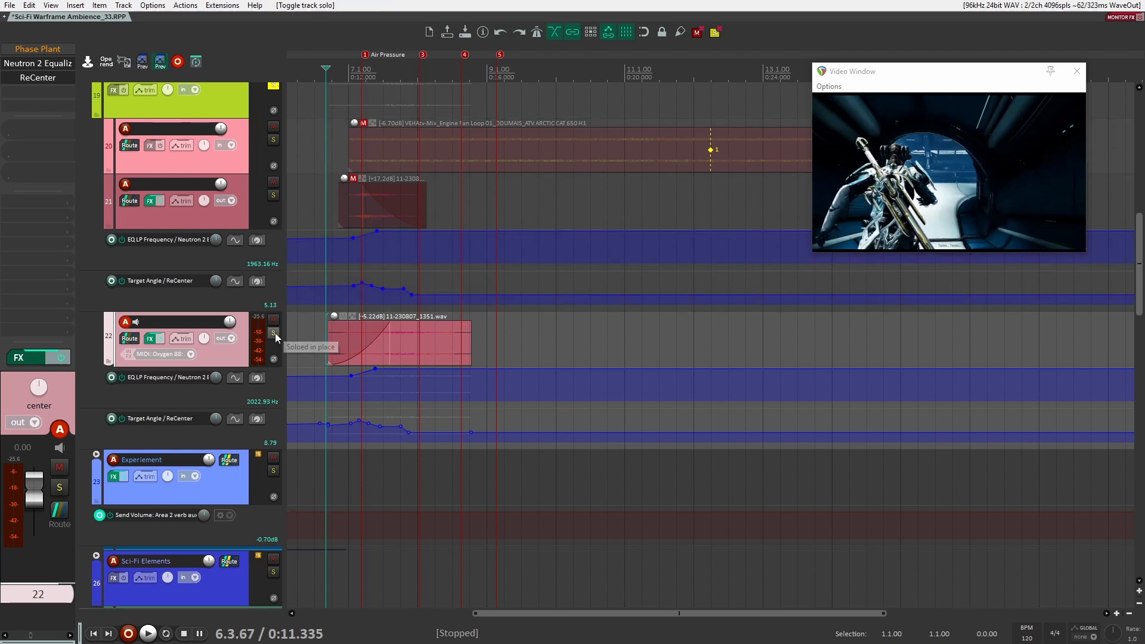
{"action": "scroll", "coordinate": [189, 294], "scroll_direction": "up", "scroll_amount": 2}
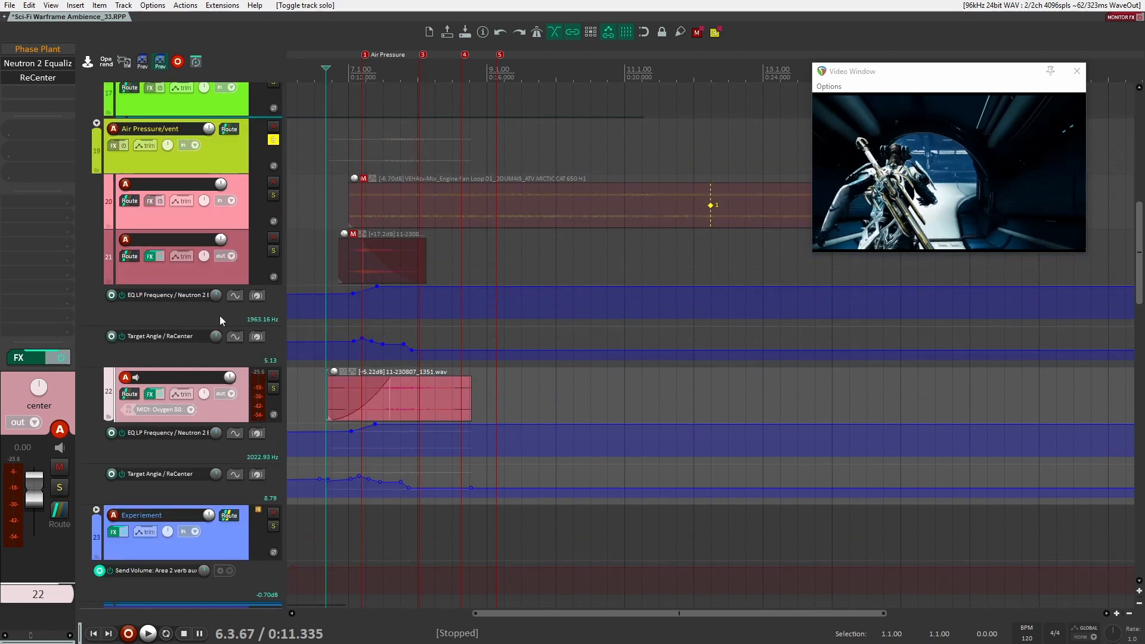
{"action": "left_click", "coordinate": [247, 156]}
{"action": "key", "text": "v"}
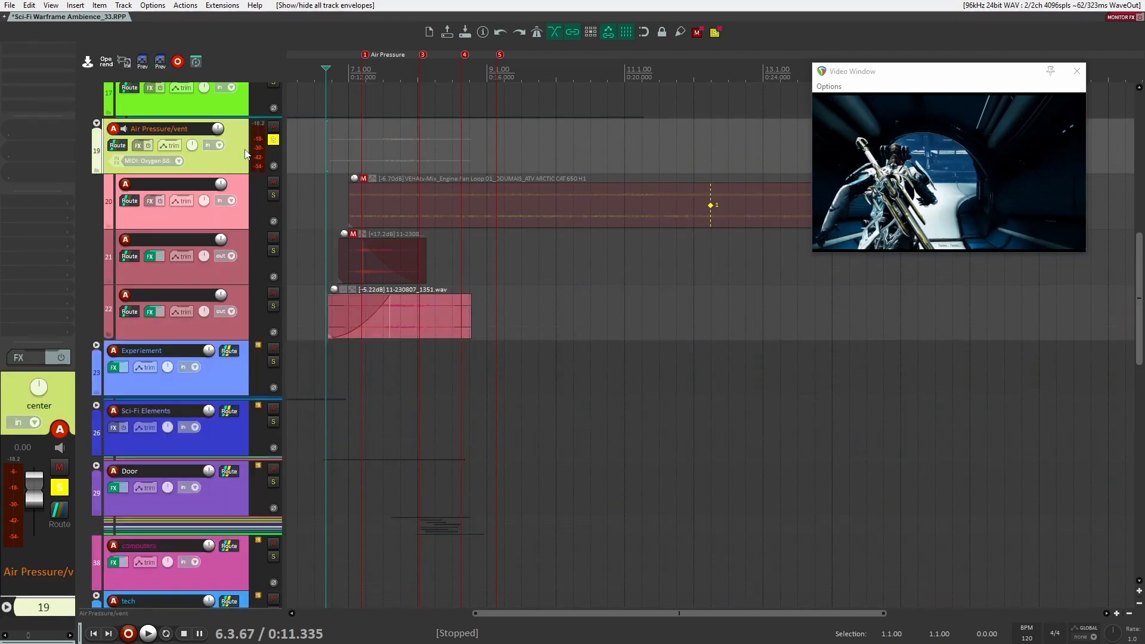
{"action": "left_click", "coordinate": [272, 141]}
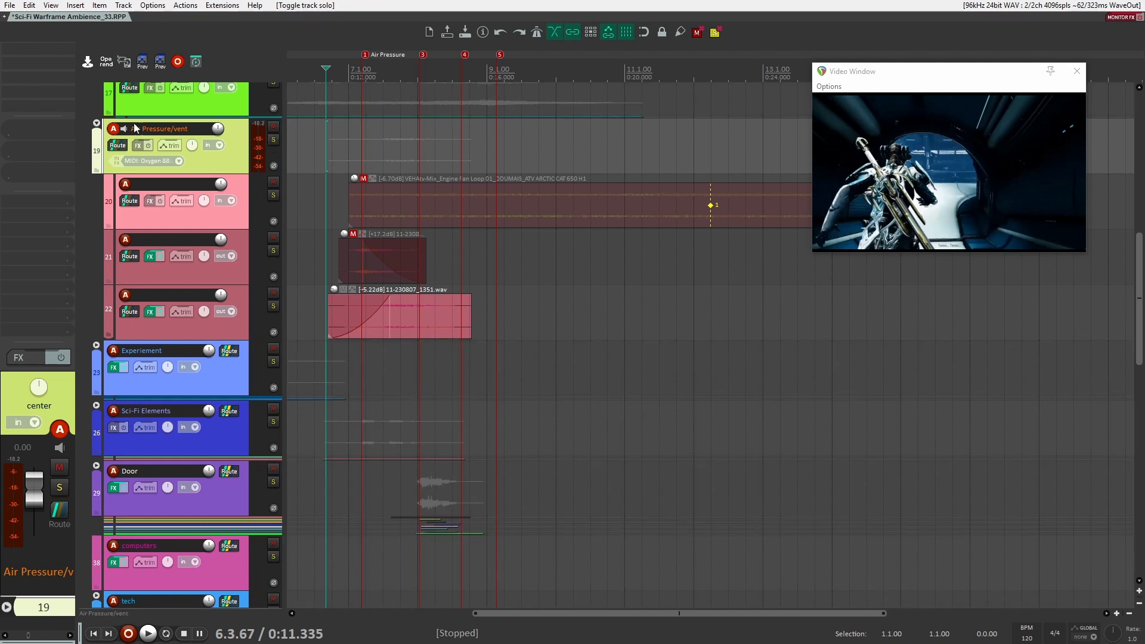
- Collapse the Air Pressure/vent folder and solo the Experiement track with the edit cursor at 5.1.42
{"action": "left_click", "coordinate": [96, 124]}
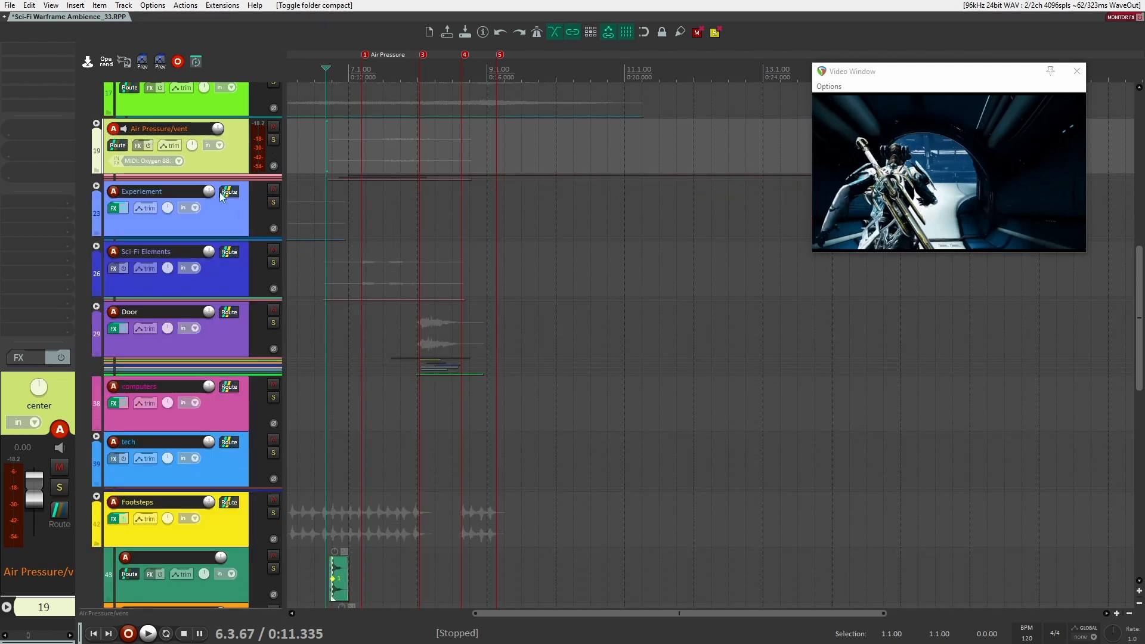
{"action": "scroll", "coordinate": [442, 288], "scroll_direction": "down", "scroll_amount": 3}
{"action": "scroll", "coordinate": [470, 303], "scroll_direction": "up", "scroll_amount": 3}
{"action": "scroll", "coordinate": [431, 317], "scroll_direction": "down", "scroll_amount": 2}
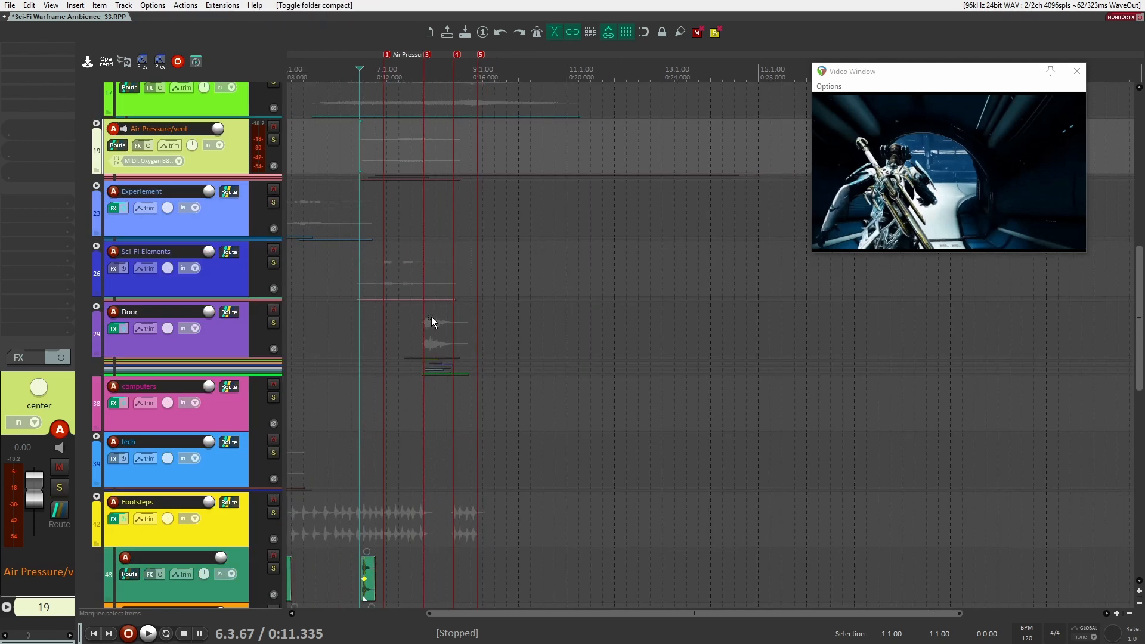
{"action": "scroll", "coordinate": [382, 321], "scroll_direction": "up", "scroll_amount": 4}
{"action": "left_click_drag", "start_coordinate": [362, 323], "coordinate": [595, 358]}
{"action": "scroll", "coordinate": [371, 261], "scroll_direction": "down", "scroll_amount": 2}
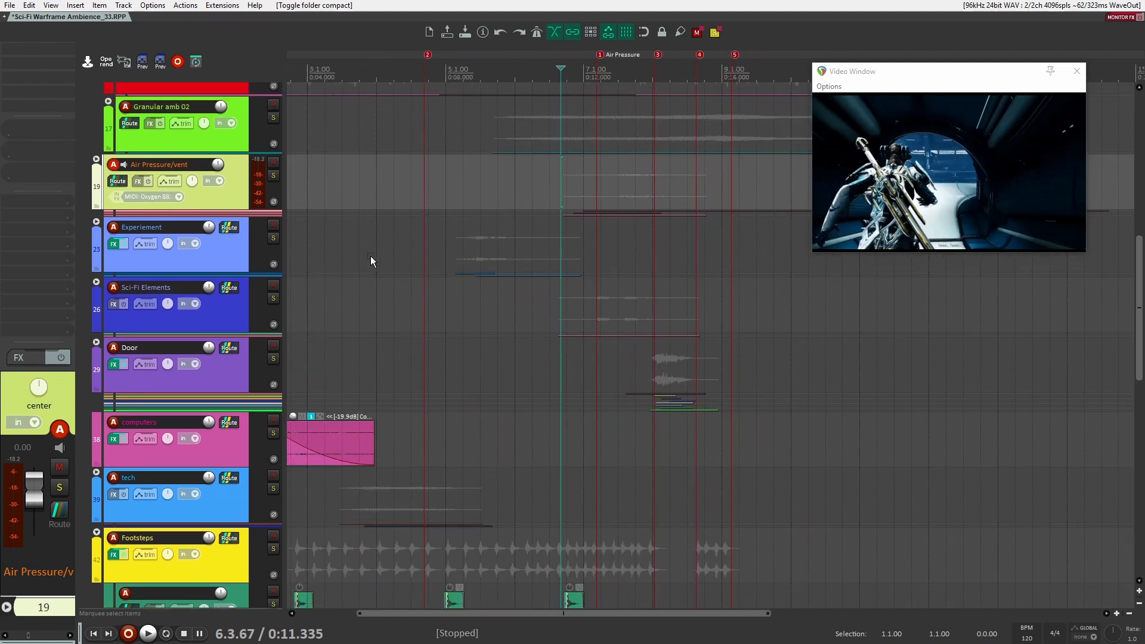
{"action": "left_click", "coordinate": [237, 249]}
{"action": "left_click", "coordinate": [453, 245]}
{"action": "key", "text": "F6"}
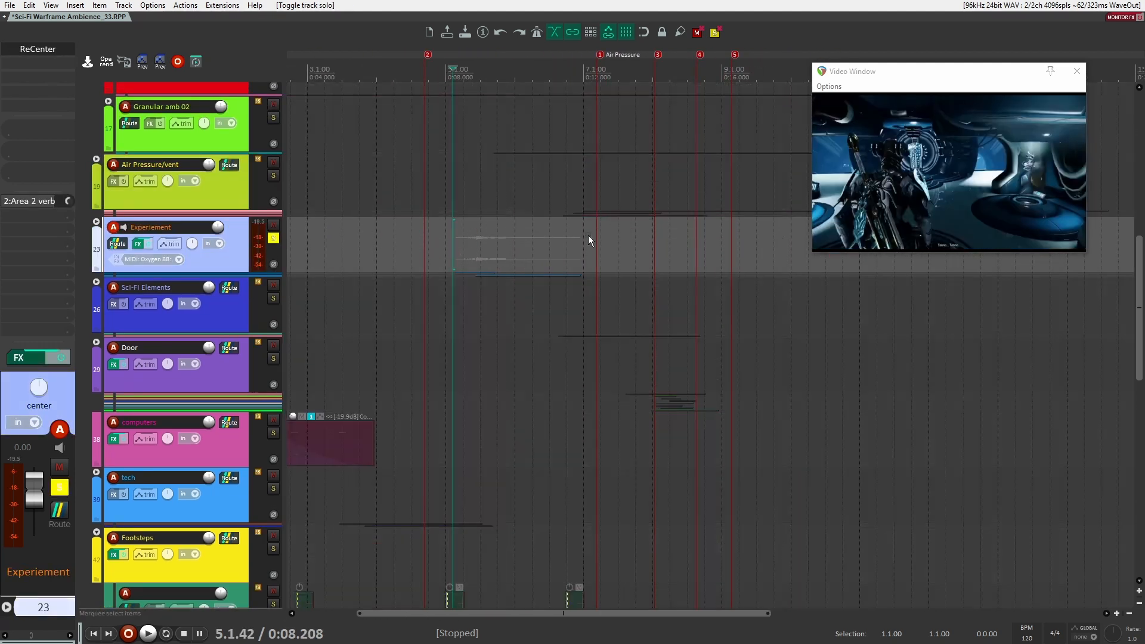
- Expand the Experiement folder and audition its two child tracks from 5.1.52
{"action": "left_click", "coordinate": [399, 263]}
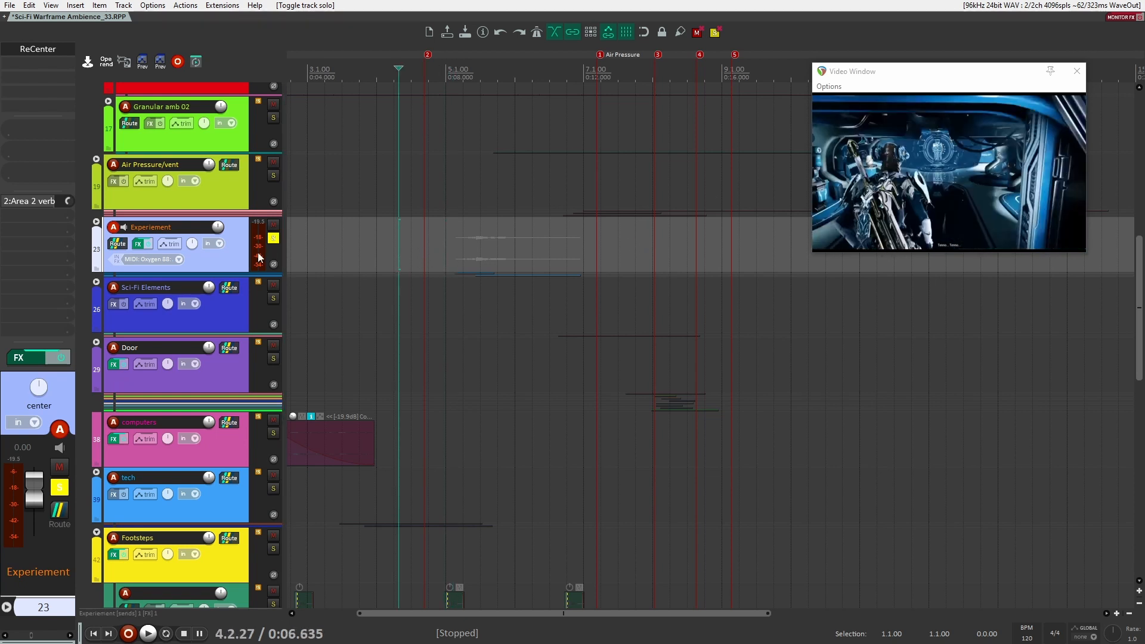
{"action": "left_click", "coordinate": [454, 248]}
{"action": "left_click", "coordinate": [96, 221]}
{"action": "key", "text": "space"}
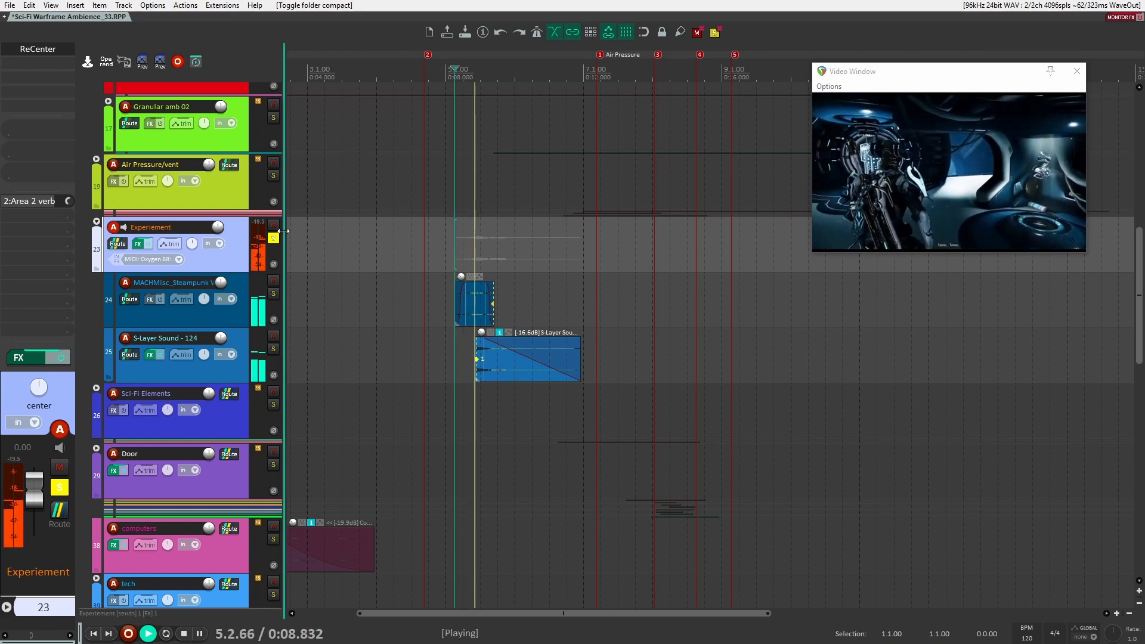
{"action": "key", "text": "space"}
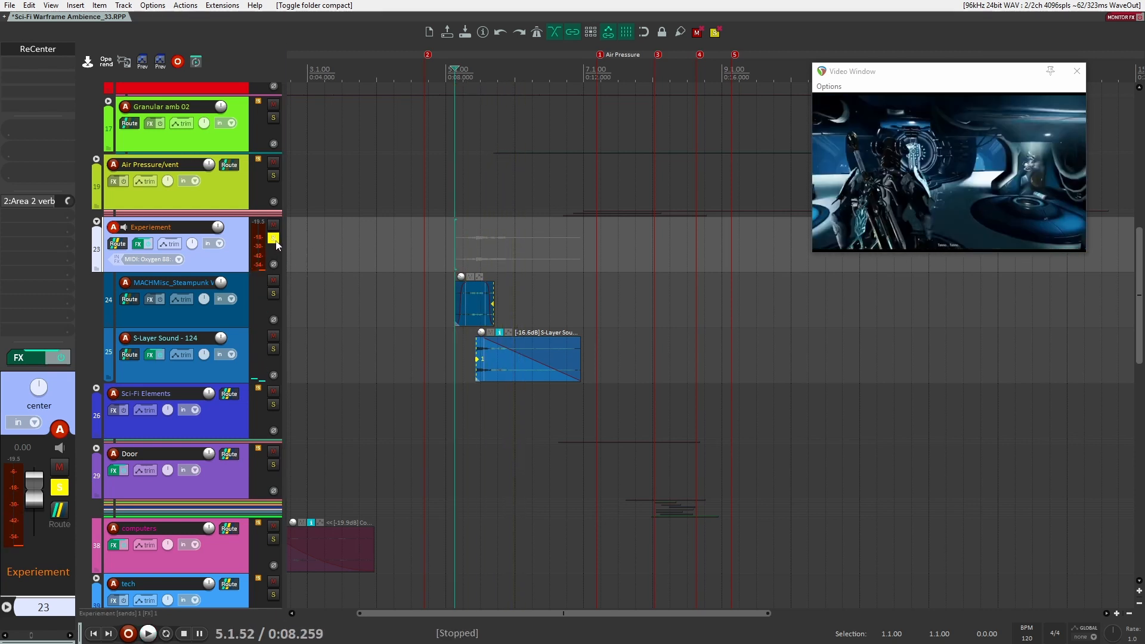
- Inspect the MACHMisc_Steampunk and S-Layer Sound - 124 tracks, opening the latter's Neutron 2 Equalizer
{"action": "left_click", "coordinate": [252, 306]}
{"action": "left_click", "coordinate": [249, 342]}
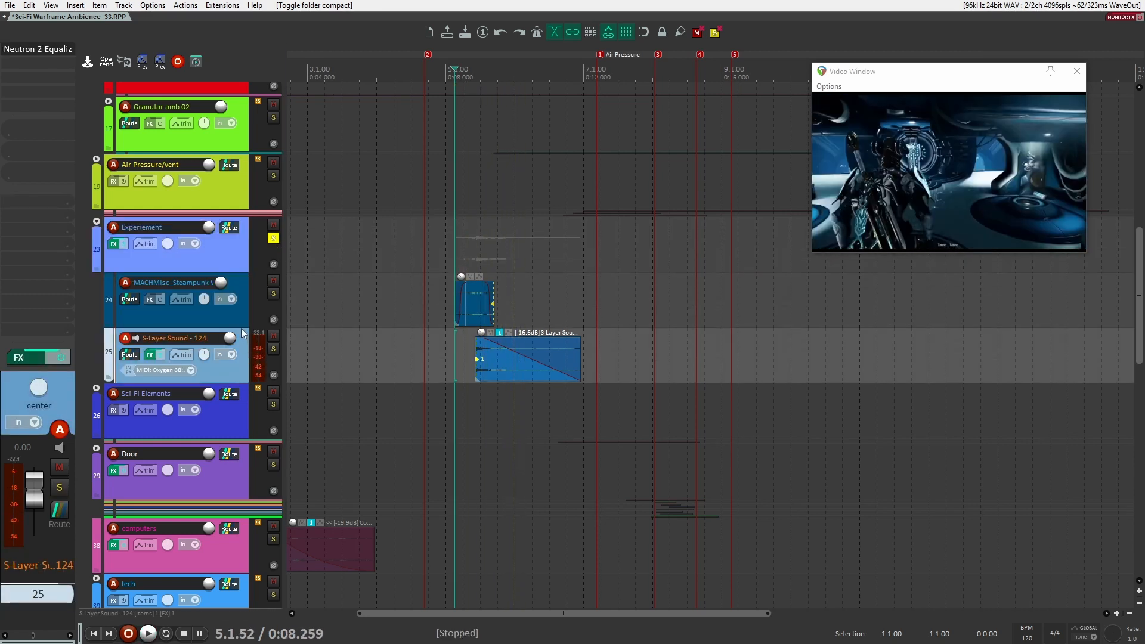
{"action": "left_click", "coordinate": [235, 313]}
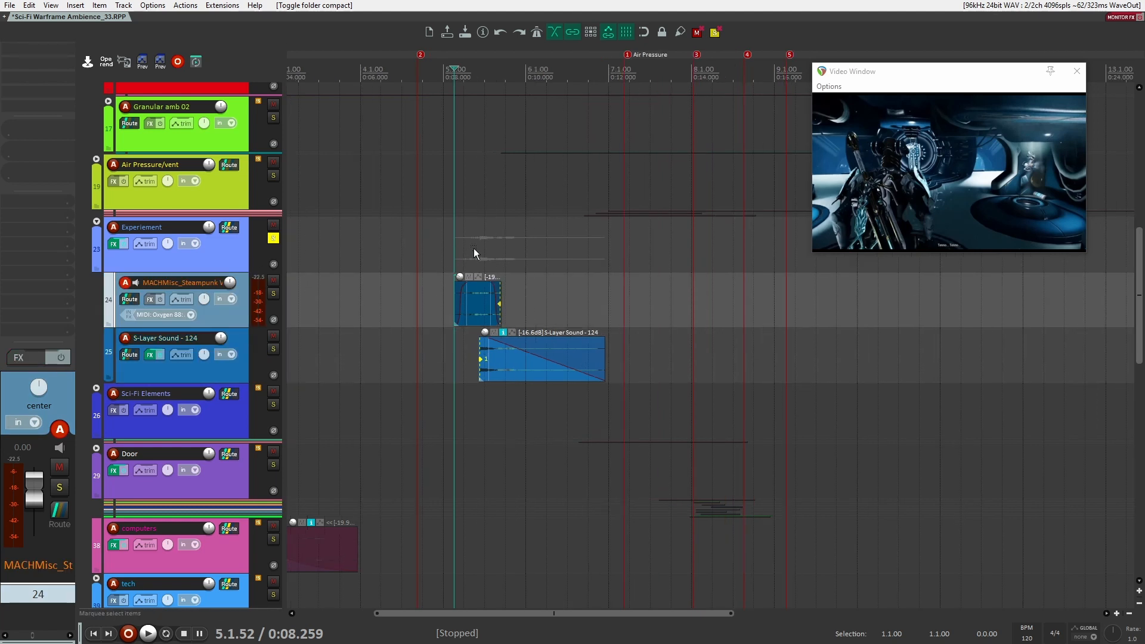
{"action": "scroll", "coordinate": [471, 251], "scroll_direction": "up", "scroll_amount": 3}
{"action": "left_click", "coordinate": [216, 371]}
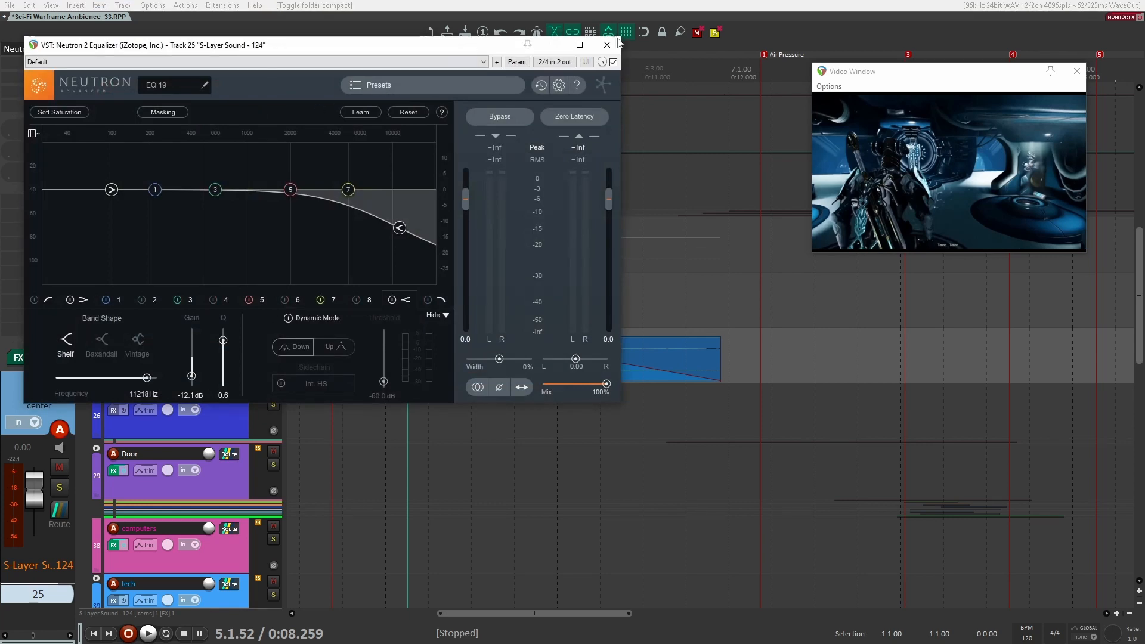
- Close the Neutron 2 Equalizer, clear the solo on the Experiement track and collapse its folder
{"action": "left_click", "coordinate": [607, 46]}
{"action": "left_click", "coordinate": [274, 238]}
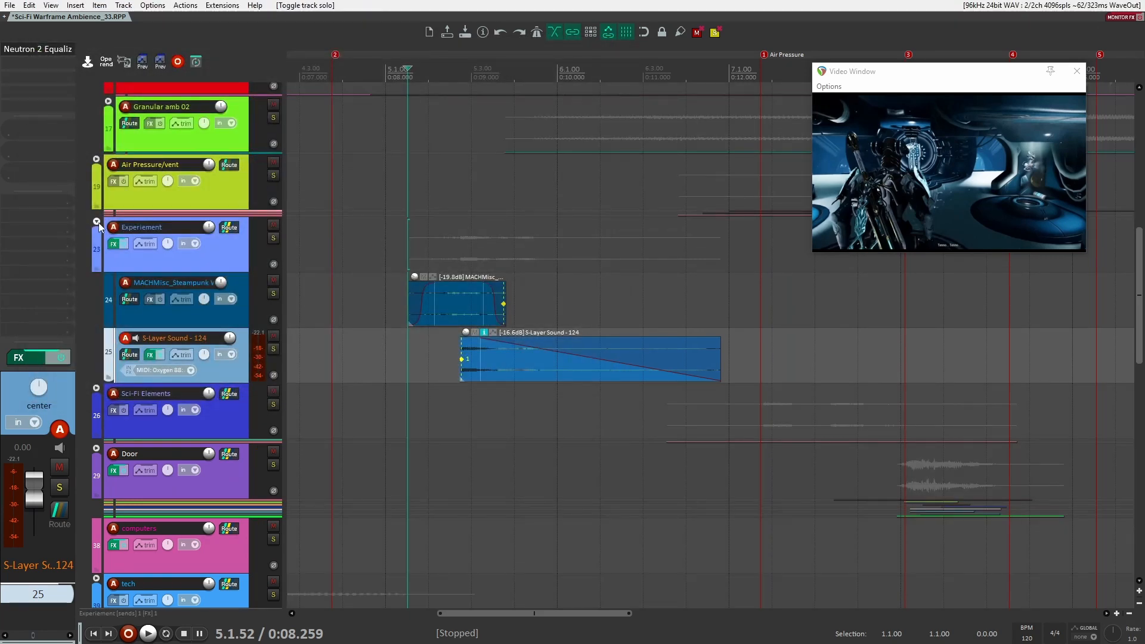
{"action": "left_click", "coordinate": [96, 221]}
- Solo and expand the Sci-Fi Elements folder with the edit cursor at 6.4.75
{"action": "left_click", "coordinate": [238, 313]}
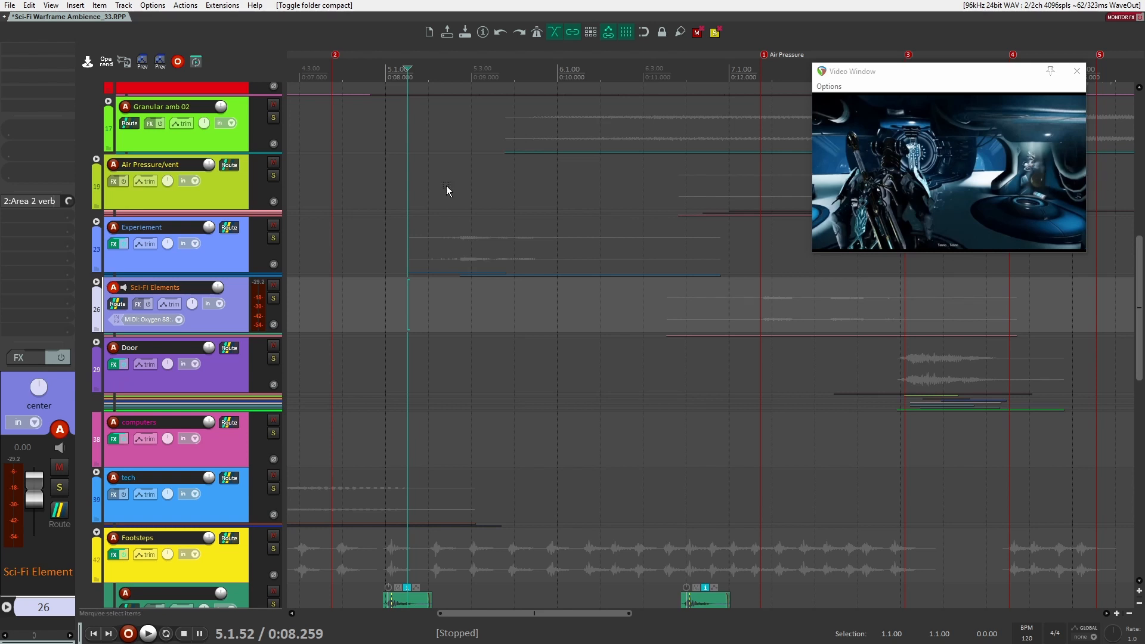
{"action": "left_click", "coordinate": [273, 298]}
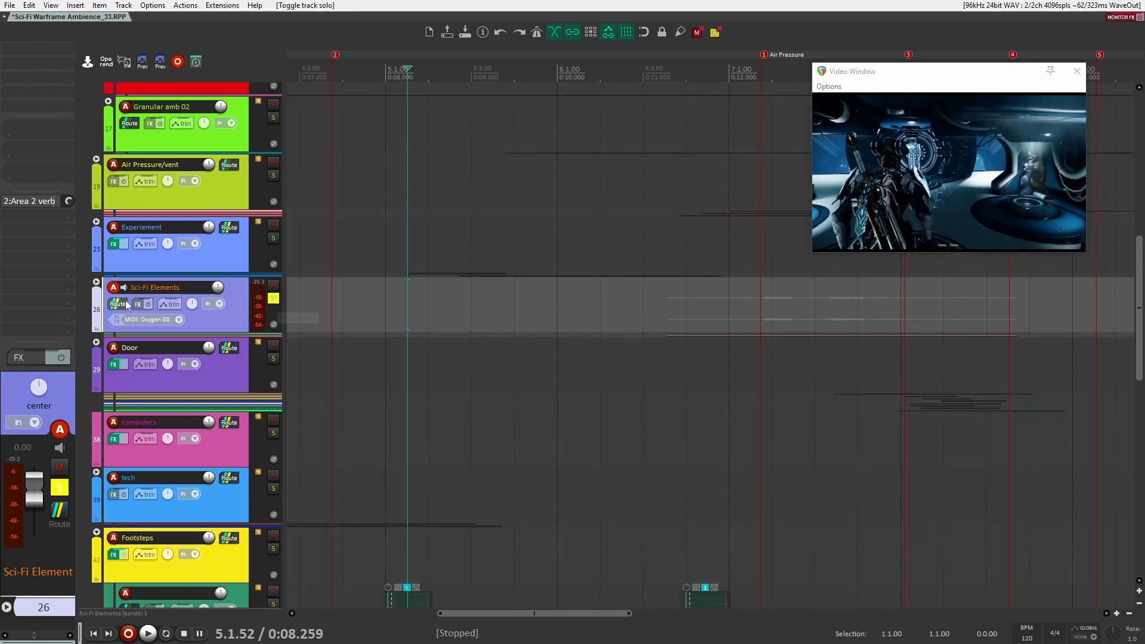
{"action": "left_click", "coordinate": [96, 283]}
{"action": "left_click_drag", "start_coordinate": [719, 347], "coordinate": [516, 323]}
{"action": "left_click", "coordinate": [515, 326]}
{"action": "scroll", "coordinate": [466, 325], "scroll_direction": "down", "scroll_amount": 2}
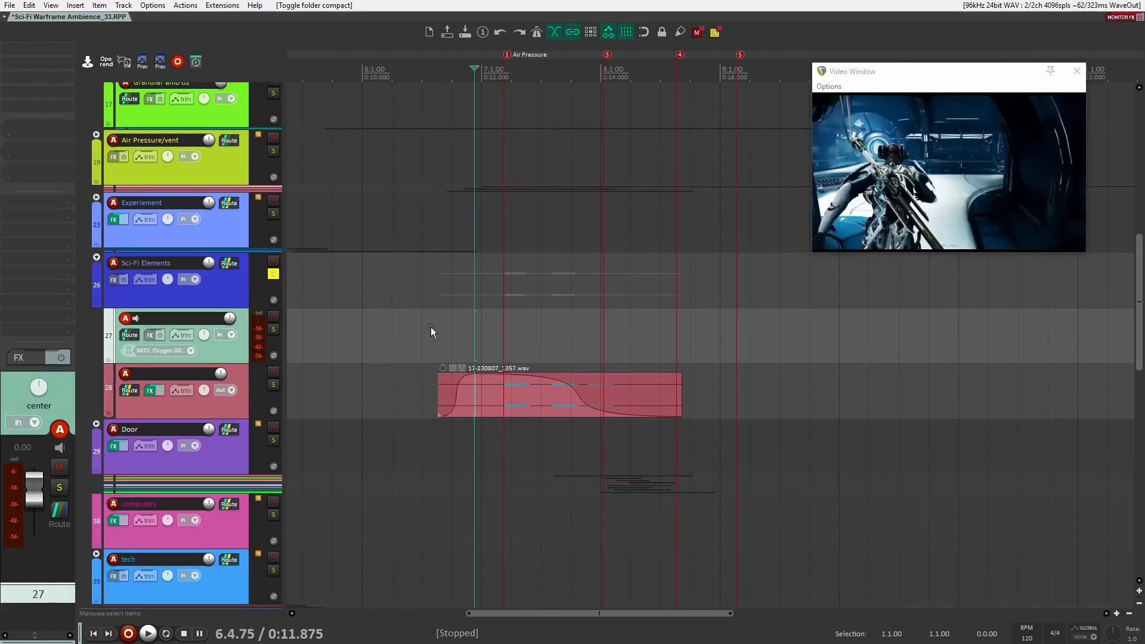
- Audition the Sci-Fi Elements layer from 6.4.75, briefly soloing track 28
{"action": "key", "text": "space"}
{"action": "left_click", "coordinate": [273, 385]}
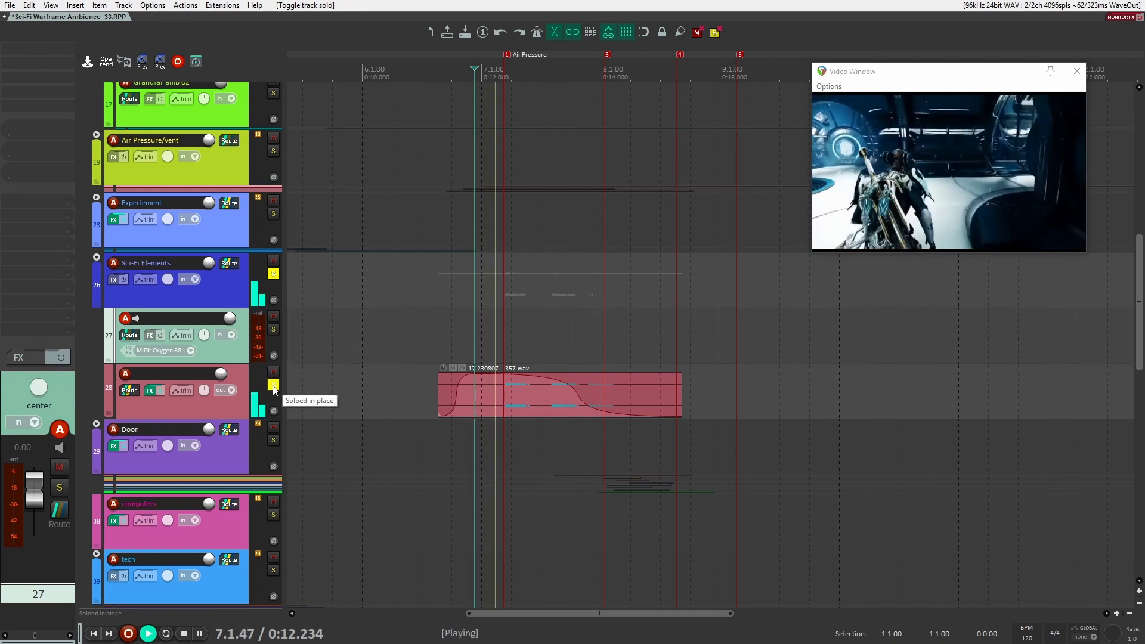
{"action": "left_click", "coordinate": [273, 385]}
{"action": "key", "text": "space"}
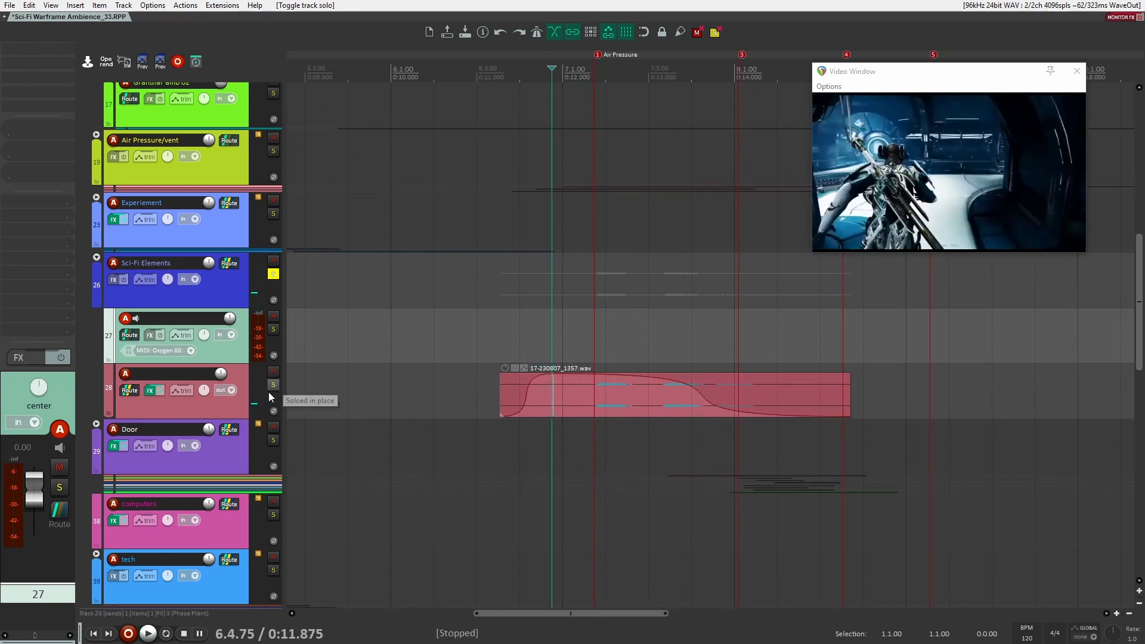
- Inspect the Phase Plant patch on track 28, including its sample source and Ring Mod, and close the plugin
{"action": "left_click", "coordinate": [237, 408]}
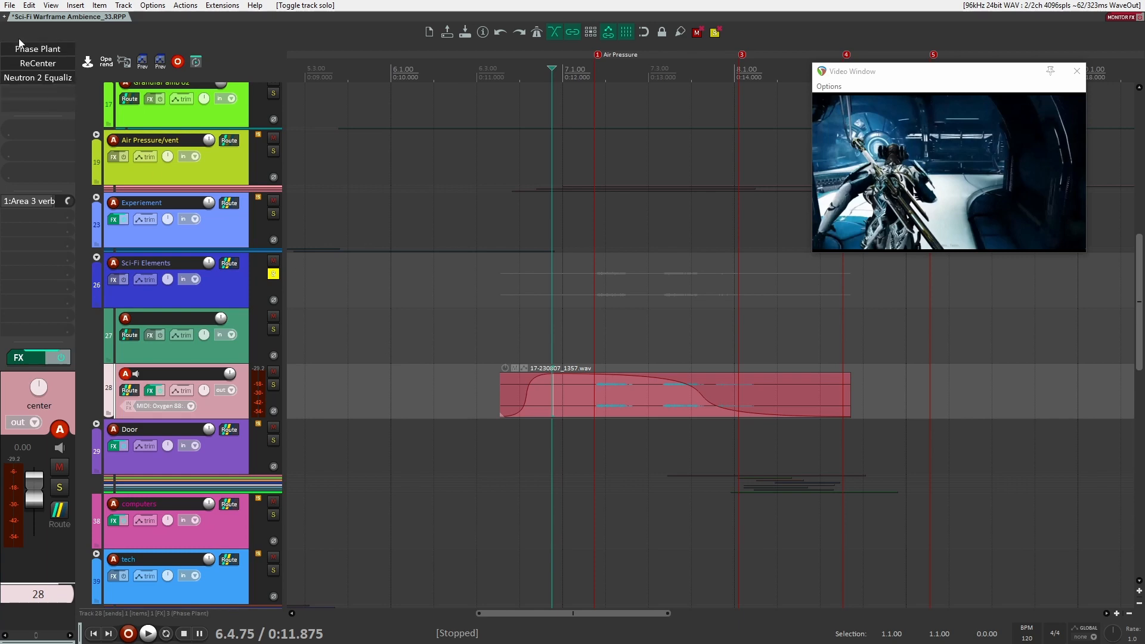
{"action": "left_click", "coordinate": [38, 49]}
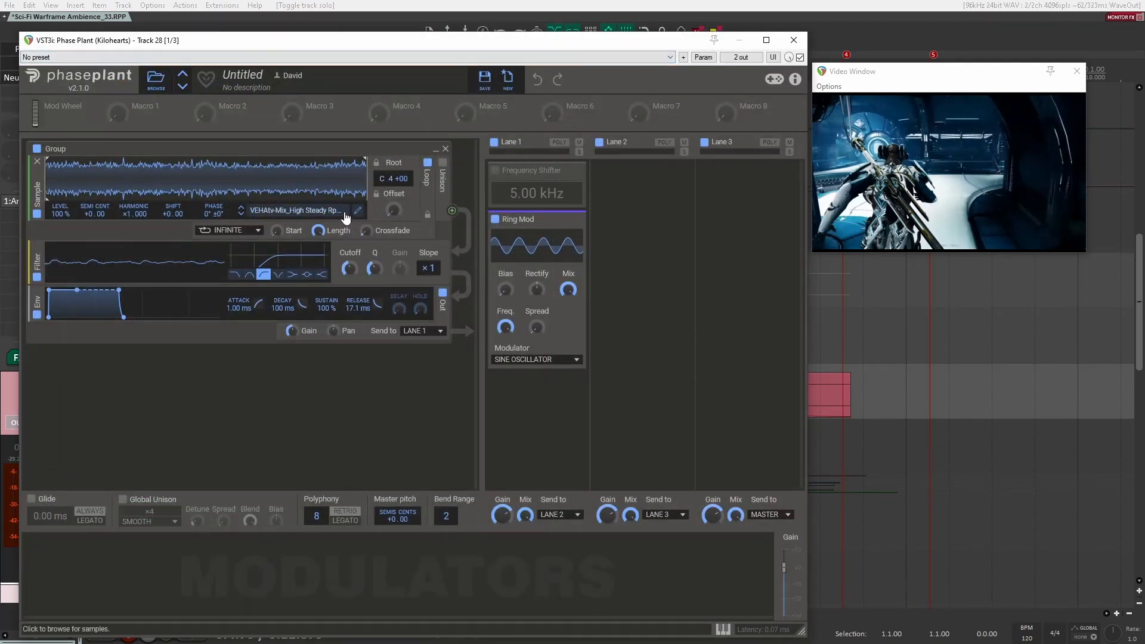
{"action": "left_click", "coordinate": [794, 40]}
{"action": "left_click_drag", "start_coordinate": [556, 323], "coordinate": [430, 313]}
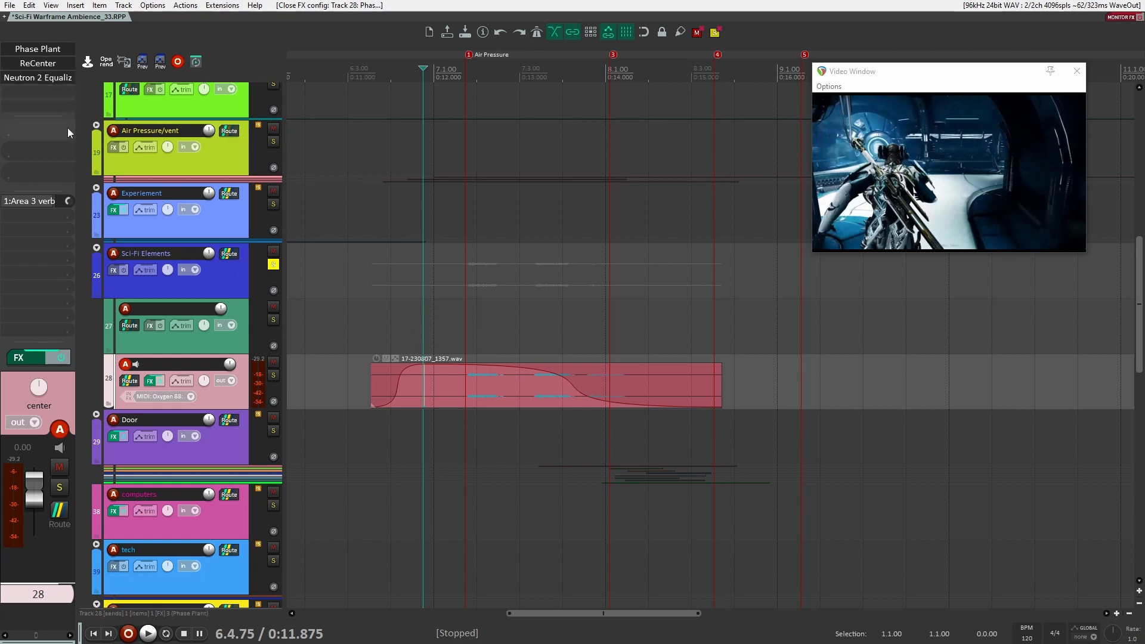
{"action": "left_click", "coordinate": [37, 50]}
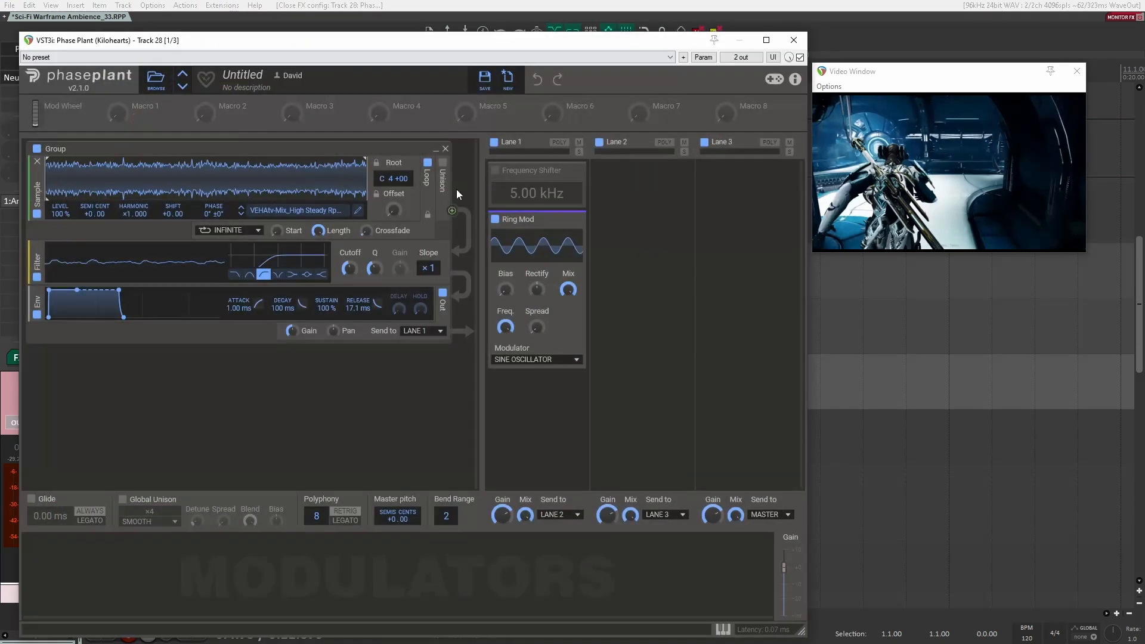
{"action": "left_click", "coordinate": [794, 40]}
{"action": "scroll", "coordinate": [457, 343], "scroll_direction": "down", "scroll_amount": 5}
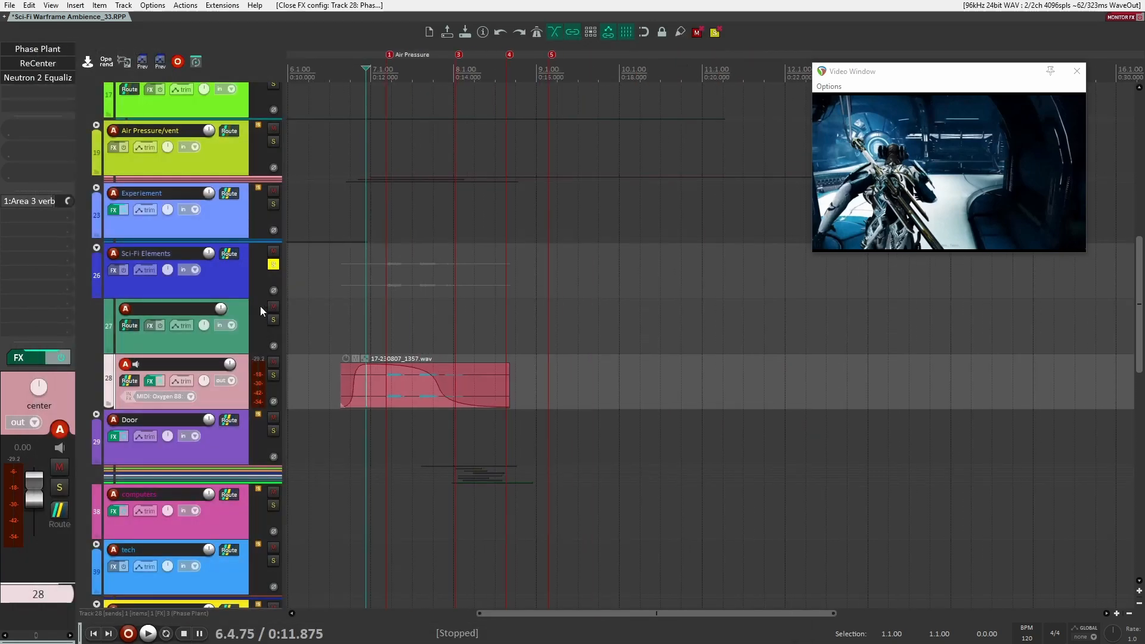
- Clear the solo on Sci-Fi Elements and collapse its folder
{"action": "left_click", "coordinate": [273, 264]}
{"action": "scroll", "coordinate": [321, 360], "scroll_direction": "up", "scroll_amount": 2}
{"action": "scroll", "coordinate": [321, 361], "scroll_direction": "left", "scroll_amount": 3}
{"action": "scroll", "coordinate": [321, 362], "scroll_direction": "down", "scroll_amount": 1}
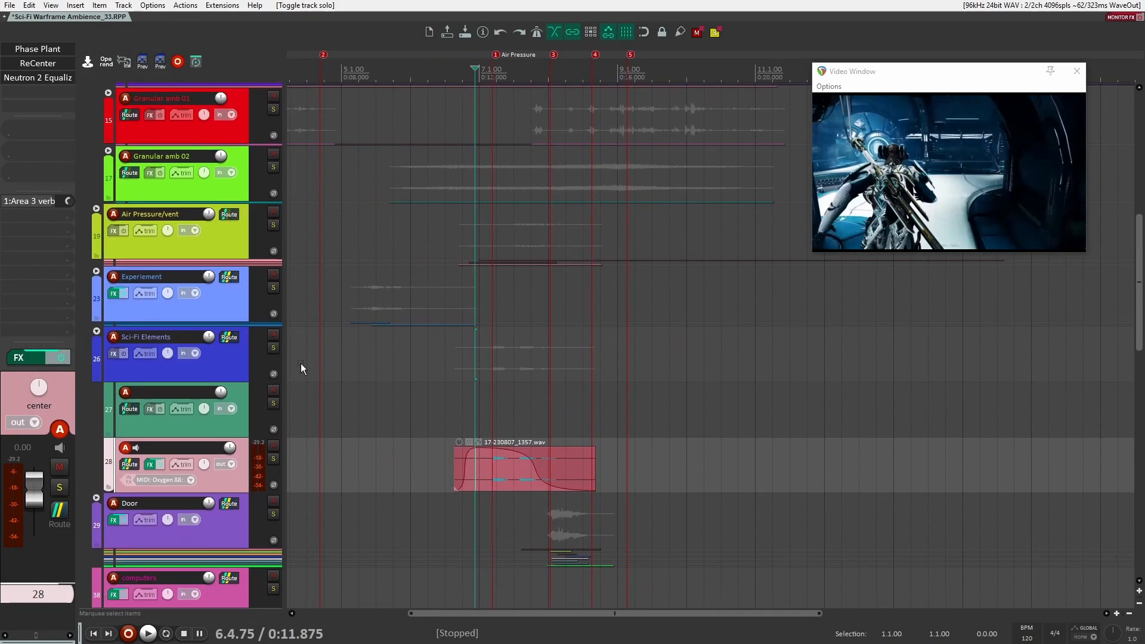
{"action": "left_click", "coordinate": [96, 330]}
- Solo the computers track and audition the Computers_Loop_DDM2 item from 2.1.23
{"action": "scroll", "coordinate": [378, 363], "scroll_direction": "down", "scroll_amount": 4}
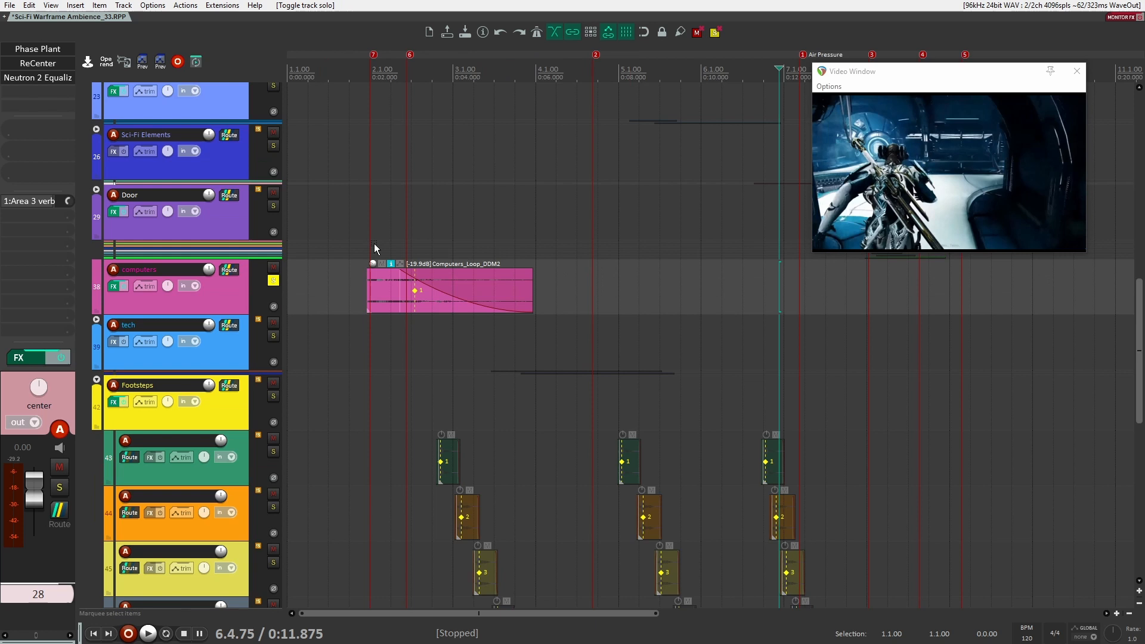
{"action": "left_click", "coordinate": [375, 246]}
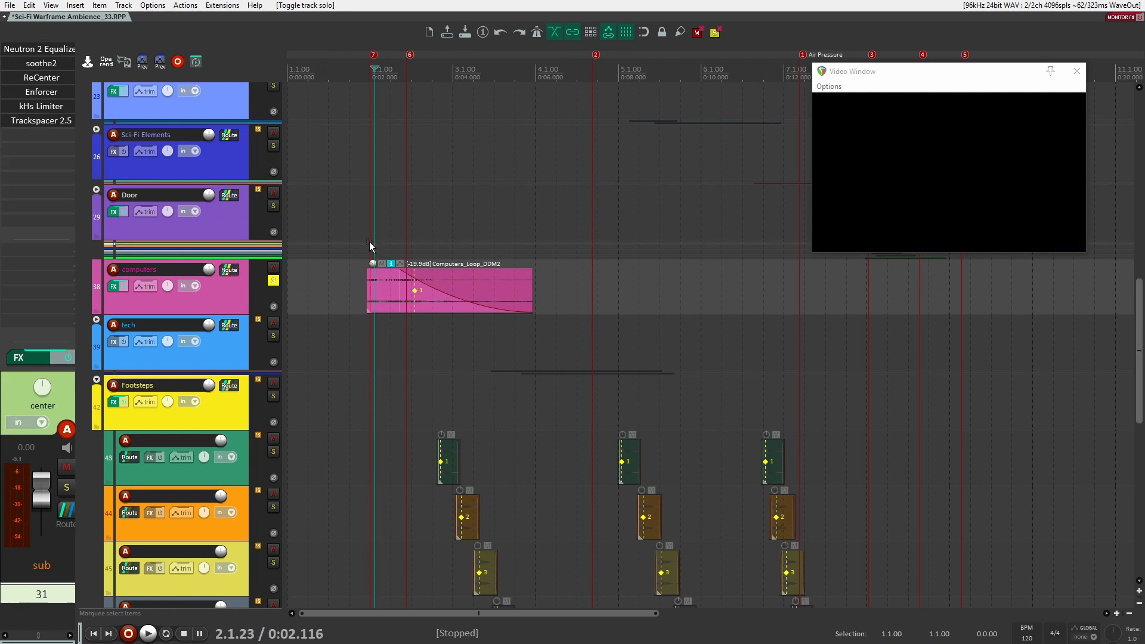
{"action": "key", "text": "space"}
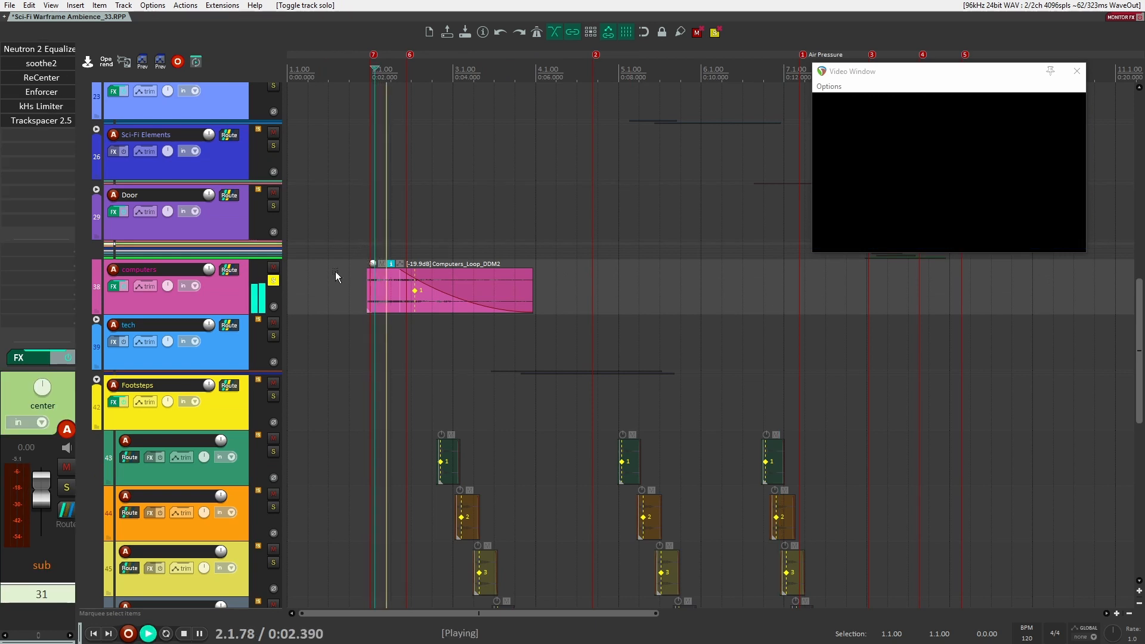
{"action": "left_click", "coordinate": [256, 300]}
{"action": "key", "text": "space"}
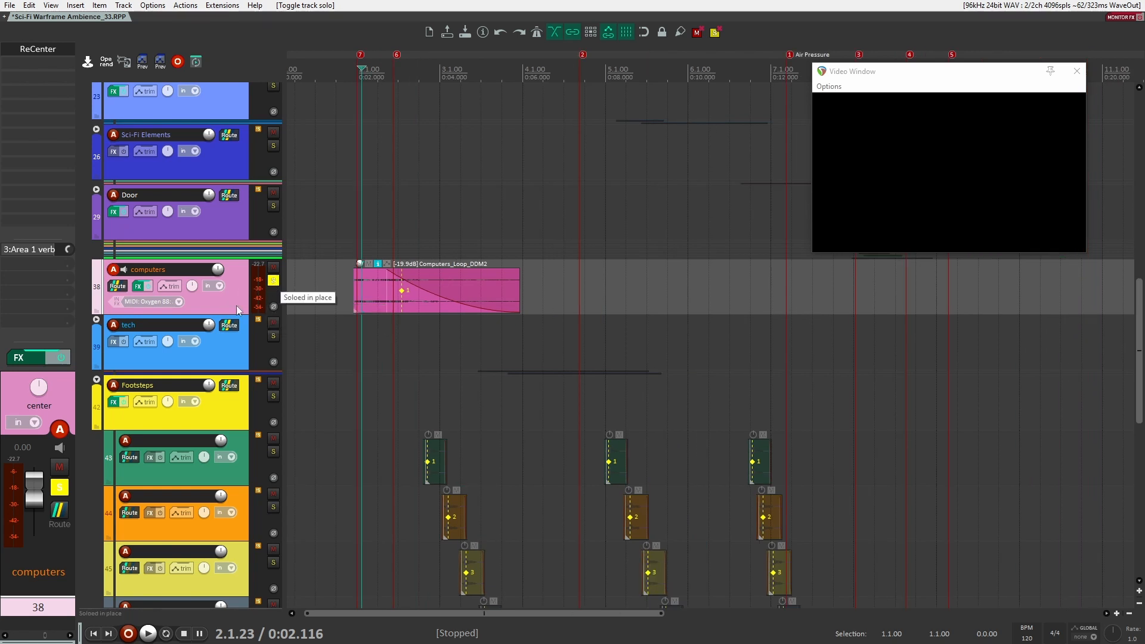
- Clear the computers solo, then solo and expand the tech folder with the edit cursor at 3.3.14
{"action": "left_click", "coordinate": [273, 281]}
{"action": "left_click", "coordinate": [244, 352]}
{"action": "left_click", "coordinate": [274, 336]}
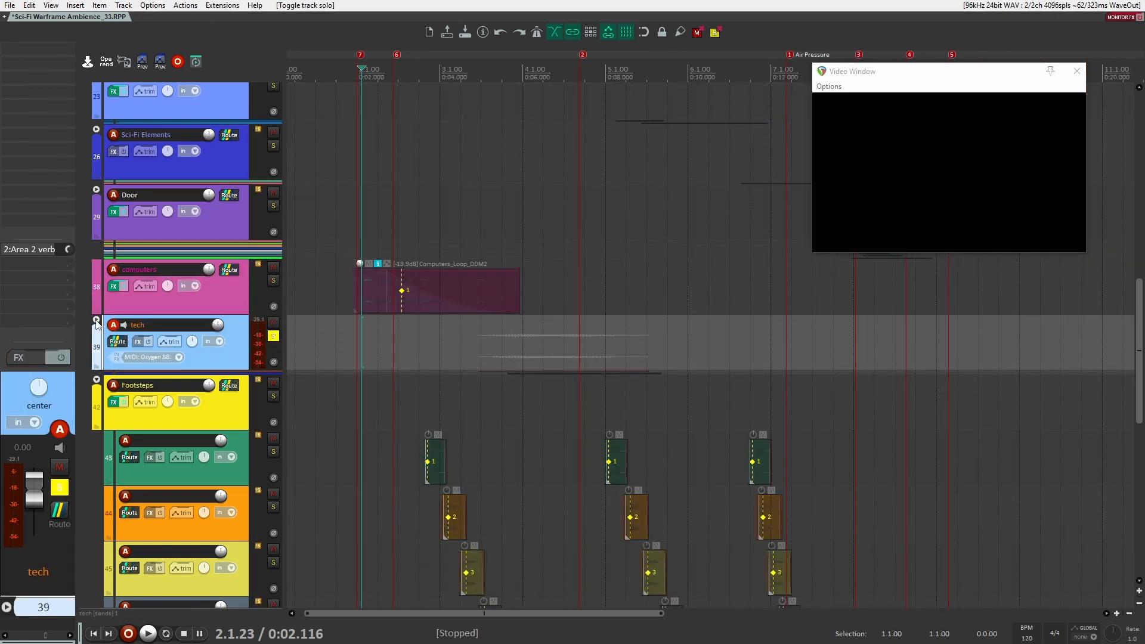
{"action": "scroll", "coordinate": [429, 334], "scroll_direction": "down", "scroll_amount": 2}
{"action": "left_click", "coordinate": [96, 209]}
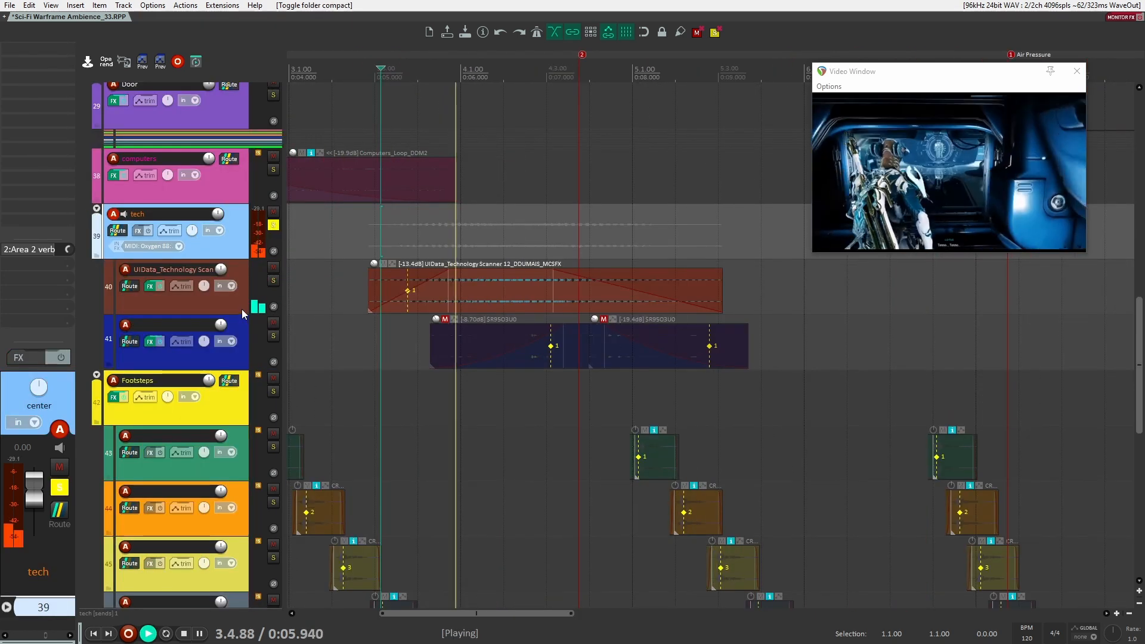
- Select the UIData_Technology Scanner track during playback and inspect its Neutron 2 Equalizer once stopped
{"action": "left_click", "coordinate": [240, 305]}
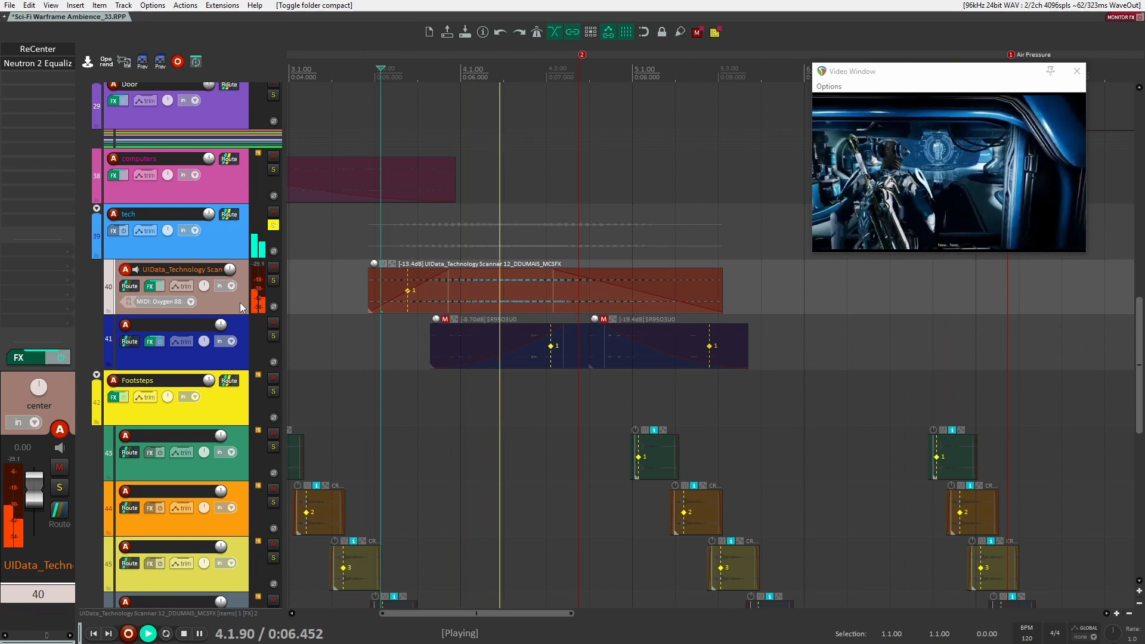
{"action": "key", "text": "space"}
{"action": "left_click", "coordinate": [33, 63]}
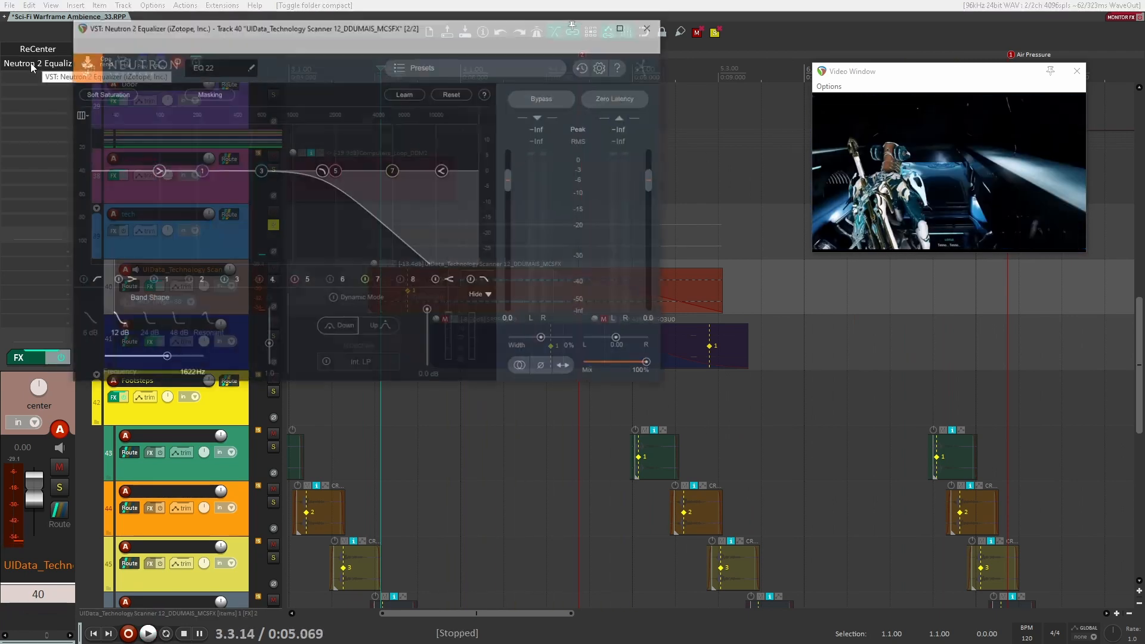
{"action": "left_click", "coordinate": [655, 25]}
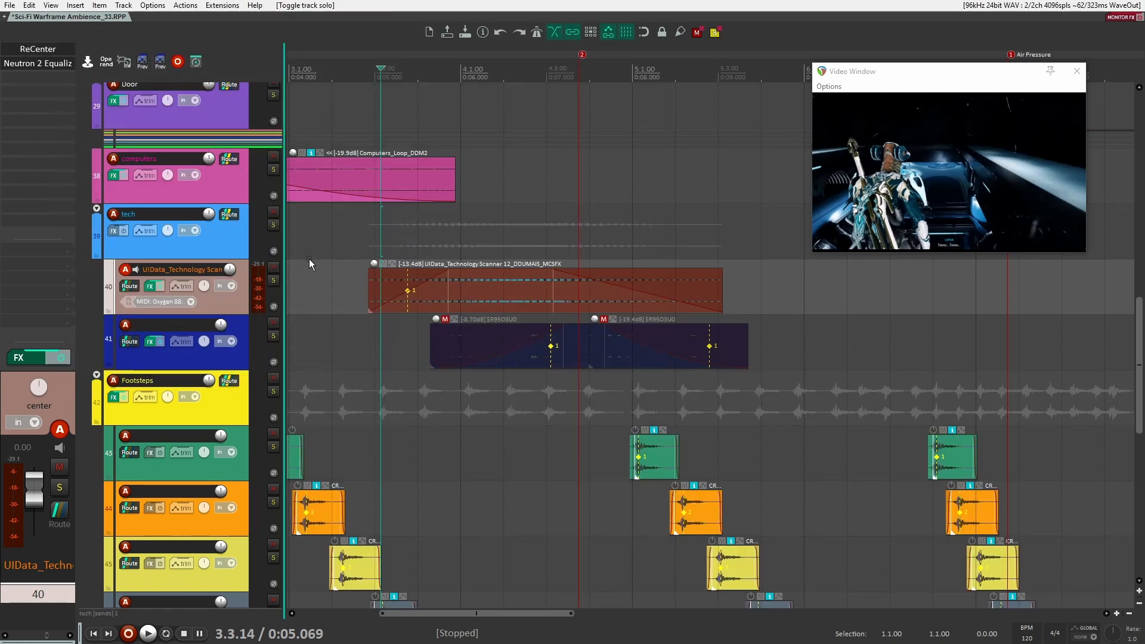
- Clear the solo on the tech track and fully collapse its folder
{"action": "left_click", "coordinate": [273, 225]}
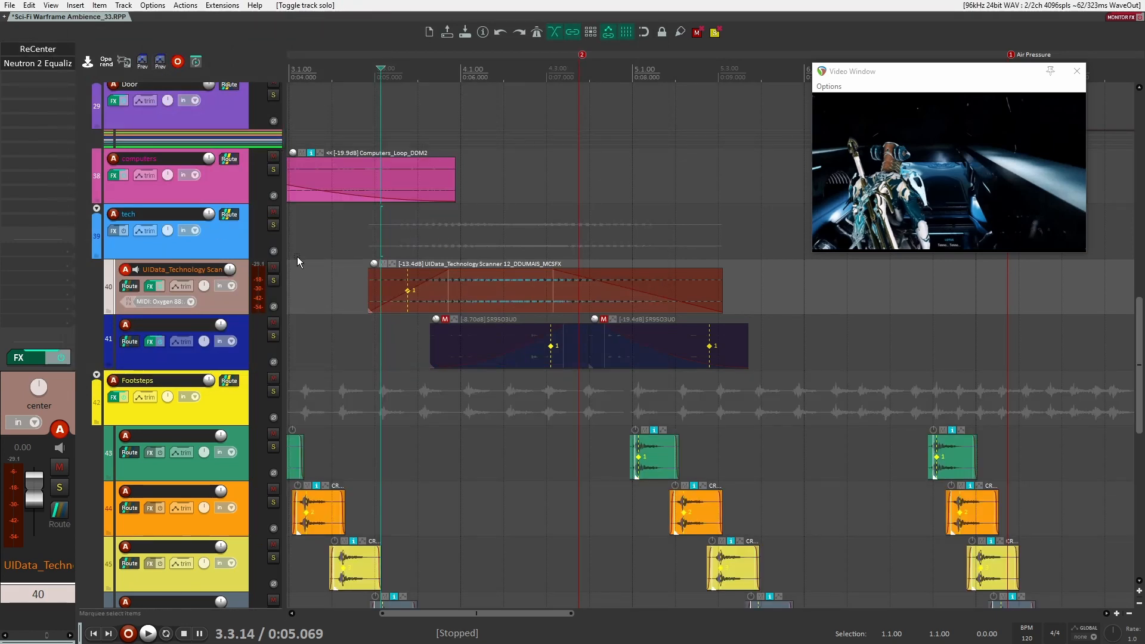
{"action": "scroll", "coordinate": [96, 210], "scroll_direction": "down", "scroll_amount": 3}
{"action": "left_click", "coordinate": [97, 209]}
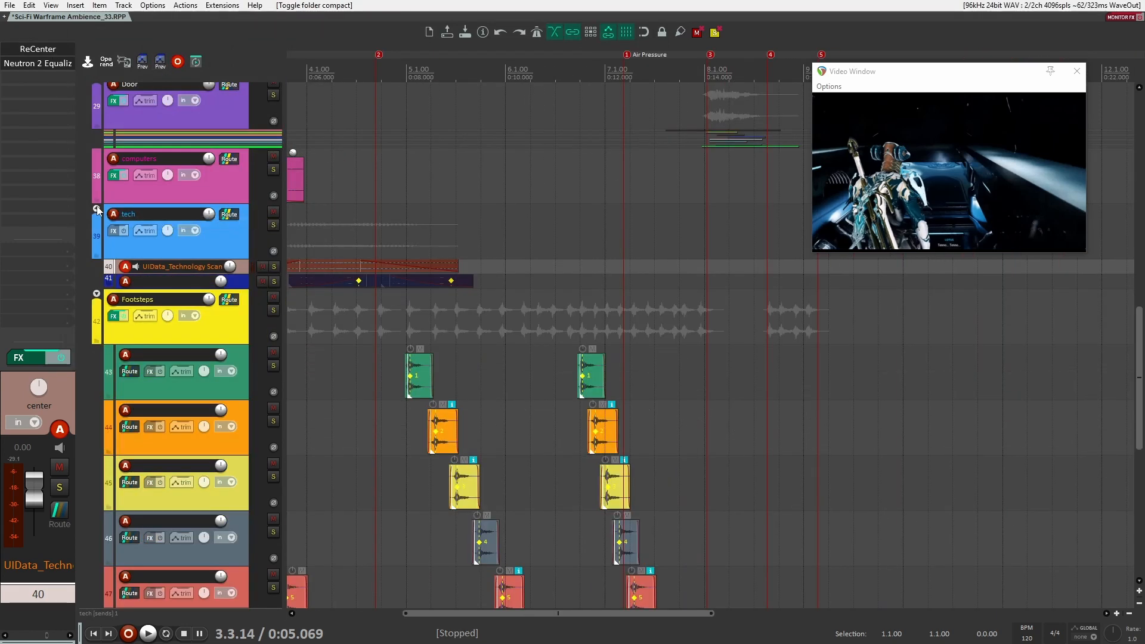
{"action": "left_click", "coordinate": [96, 209]}
- Review the layered arrangement from the granular ambience tracks to Transition, placing the edit cursor at 7.2.13
{"action": "left_click_drag", "start_coordinate": [348, 282], "coordinate": [656, 297]}
{"action": "left_click_drag", "start_coordinate": [725, 157], "coordinate": [740, 375]}
{"action": "scroll", "coordinate": [740, 375], "scroll_direction": "down", "scroll_amount": 3}
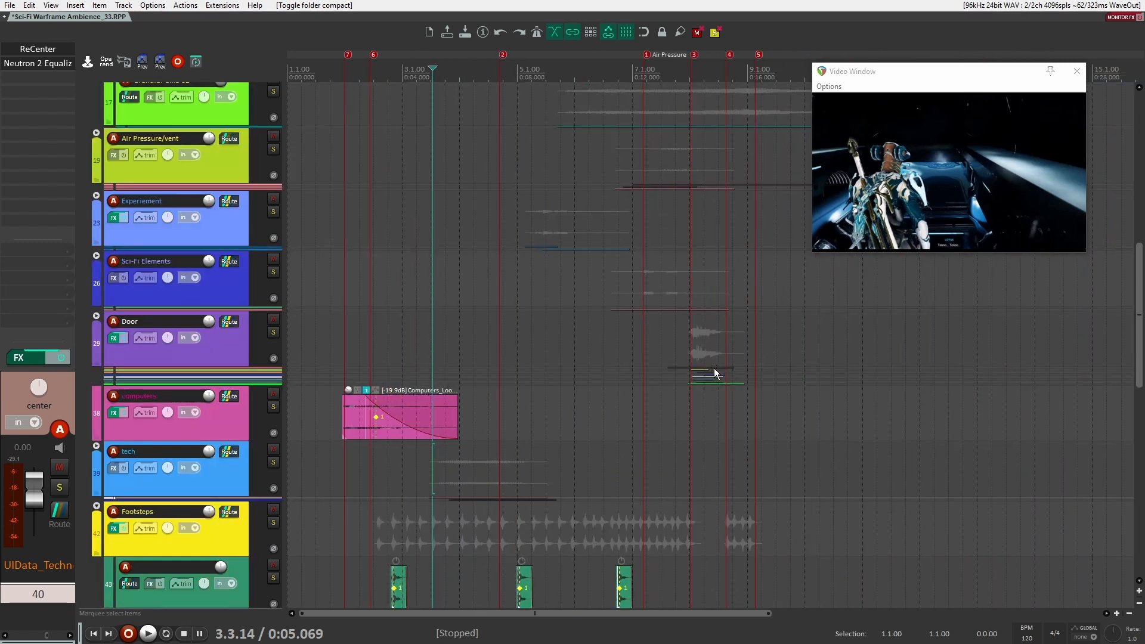
{"action": "scroll", "coordinate": [475, 350], "scroll_direction": "up", "scroll_amount": 2}
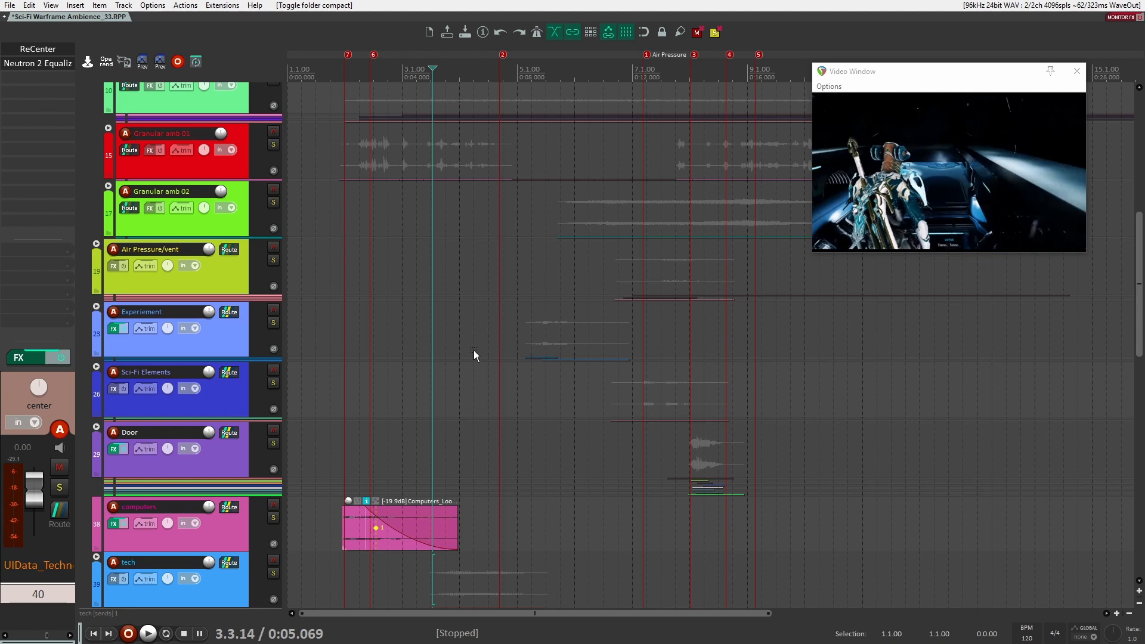
{"action": "scroll", "coordinate": [513, 344], "scroll_direction": "up", "scroll_amount": 3}
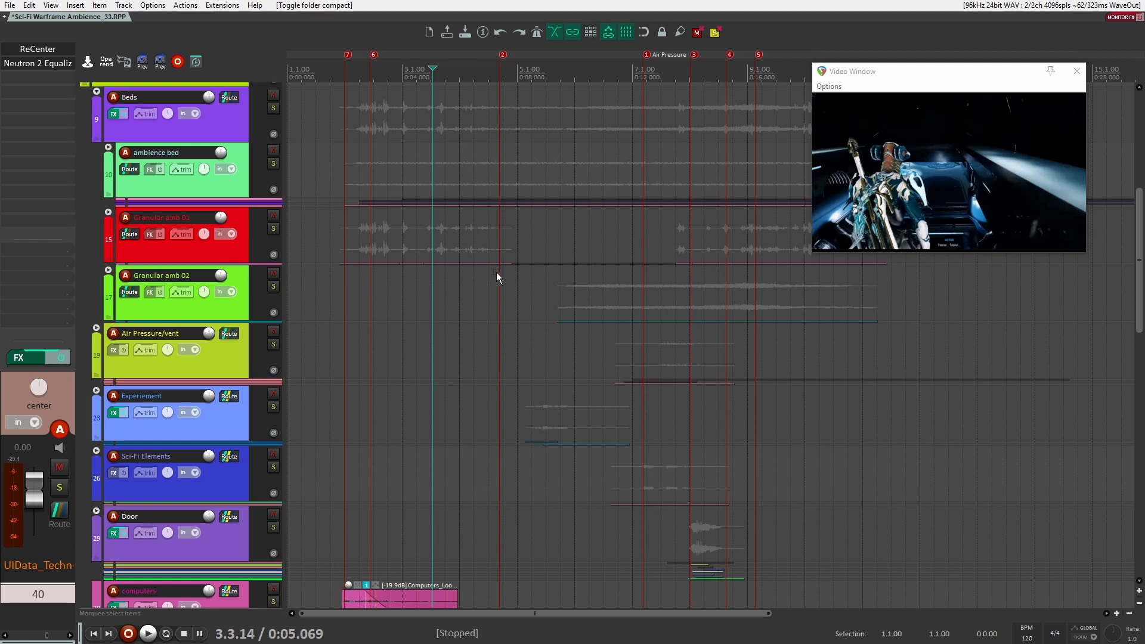
{"action": "left_click", "coordinate": [369, 239]}
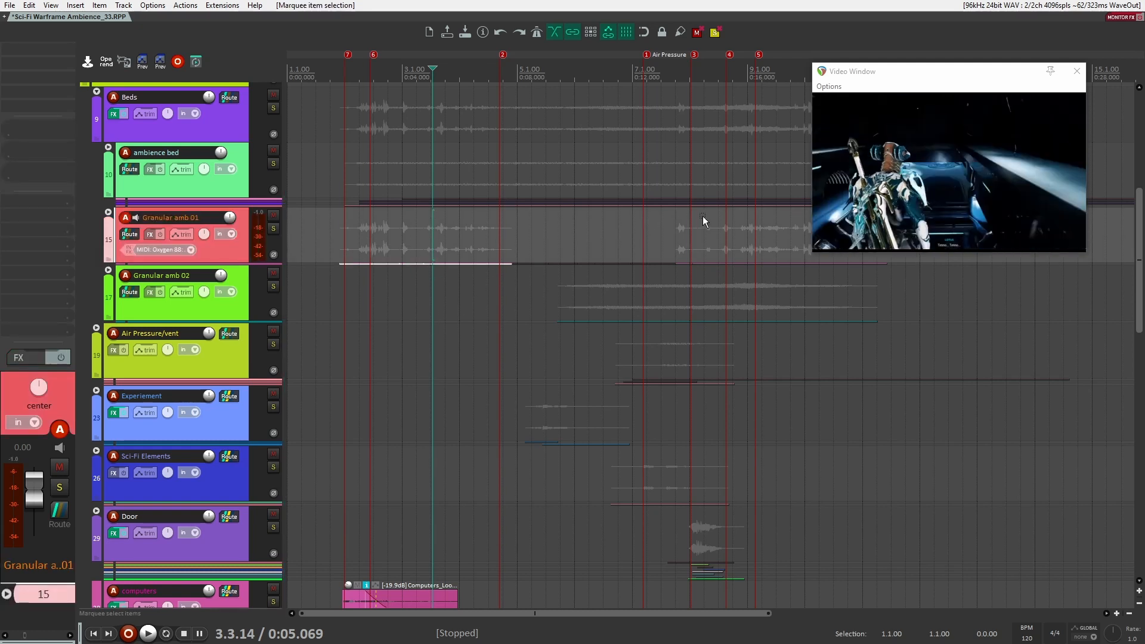
{"action": "left_click", "coordinate": [649, 269]}
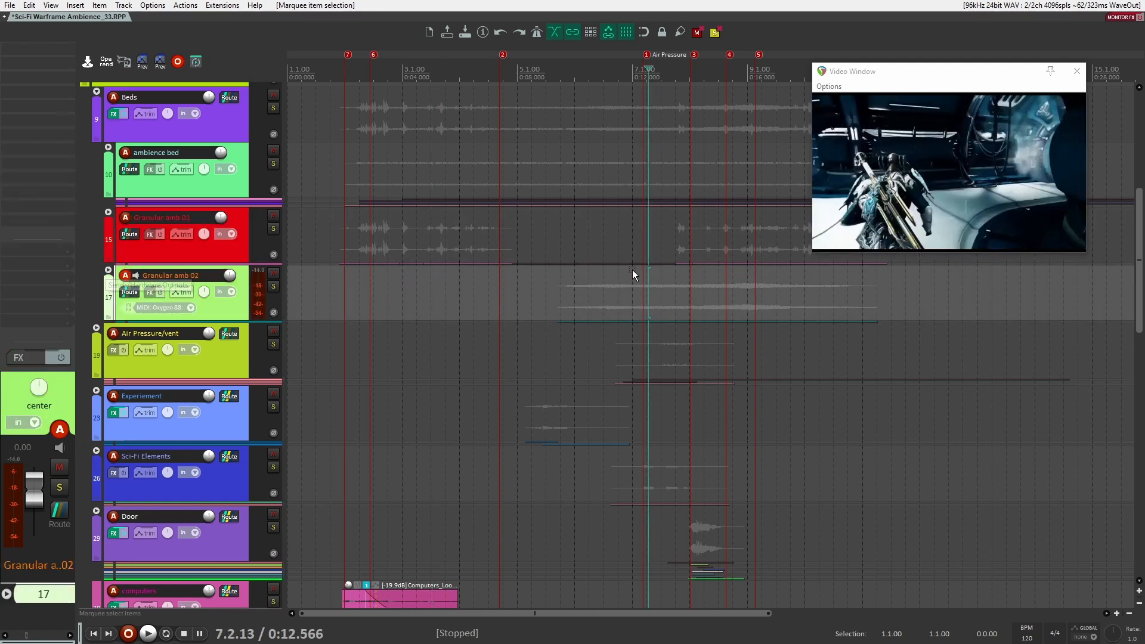
{"action": "scroll", "coordinate": [633, 270], "scroll_direction": "down", "scroll_amount": 8}
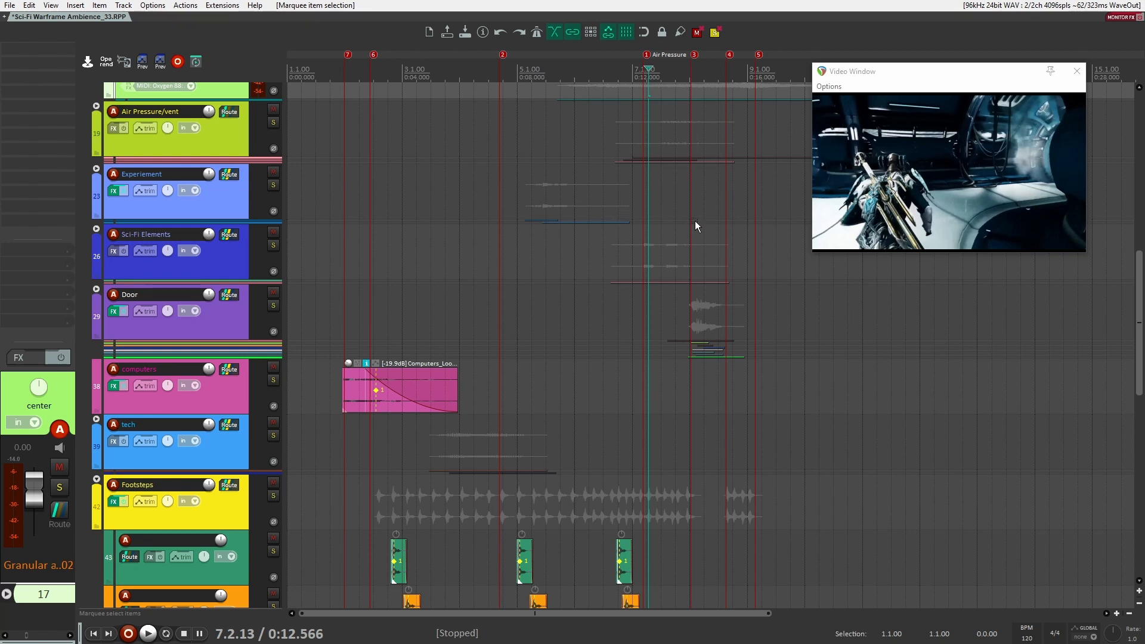
{"action": "scroll", "coordinate": [642, 317], "scroll_direction": "down", "scroll_amount": 15}
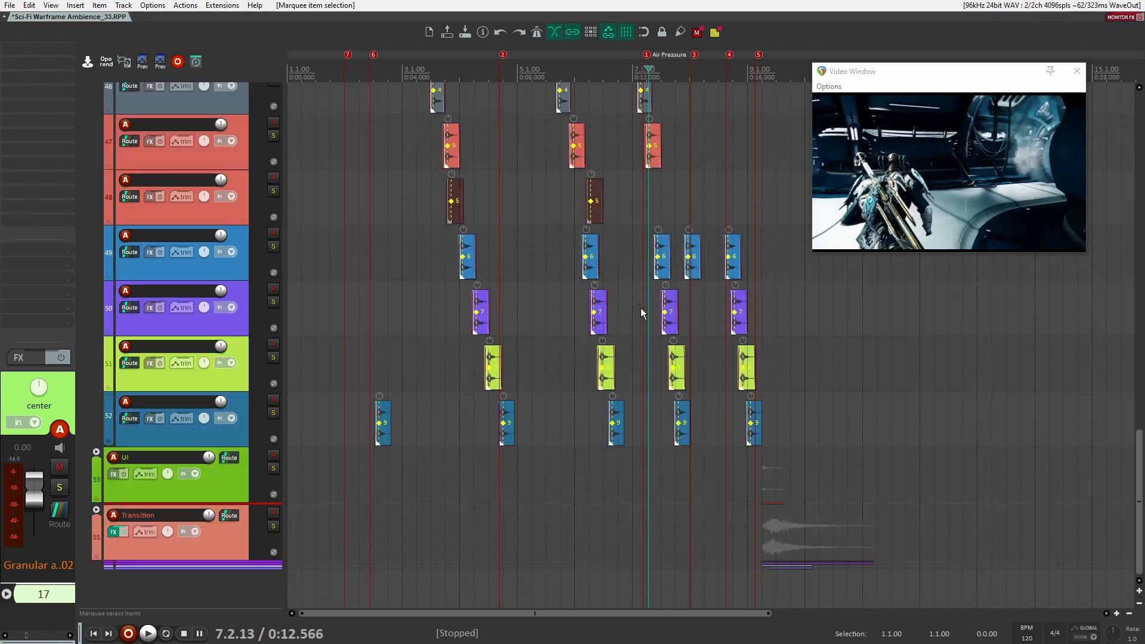
{"action": "scroll", "coordinate": [558, 379], "scroll_direction": "up", "scroll_amount": 12}
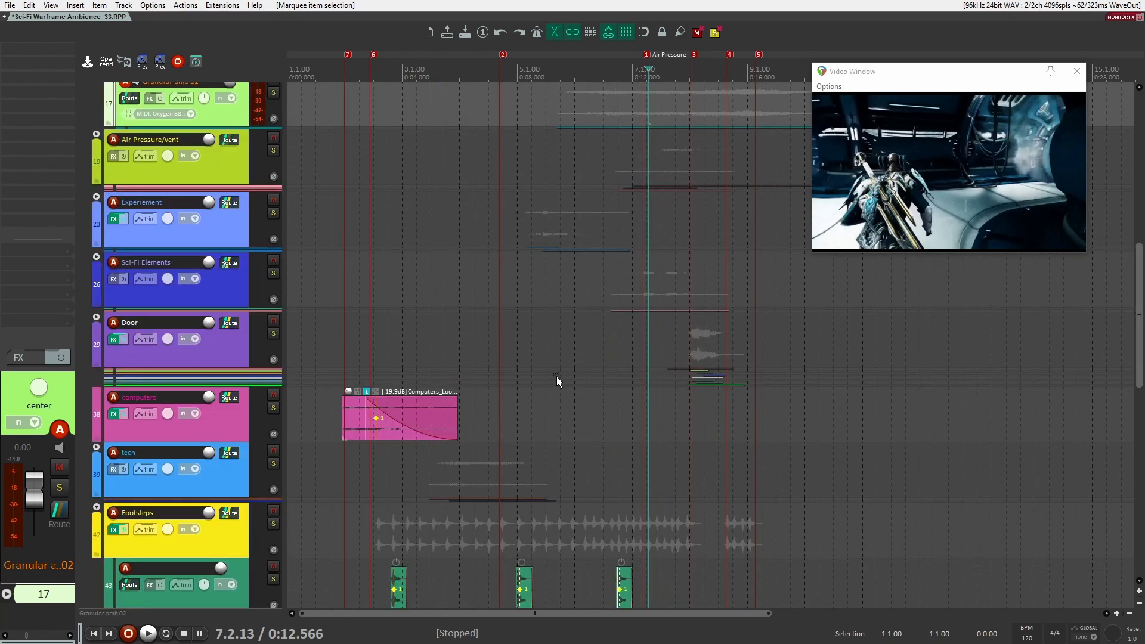
- Briefly expand and solo the Door folder to view its child tracks, clearing the solo and collapsing it again
{"action": "left_click", "coordinate": [97, 317]}
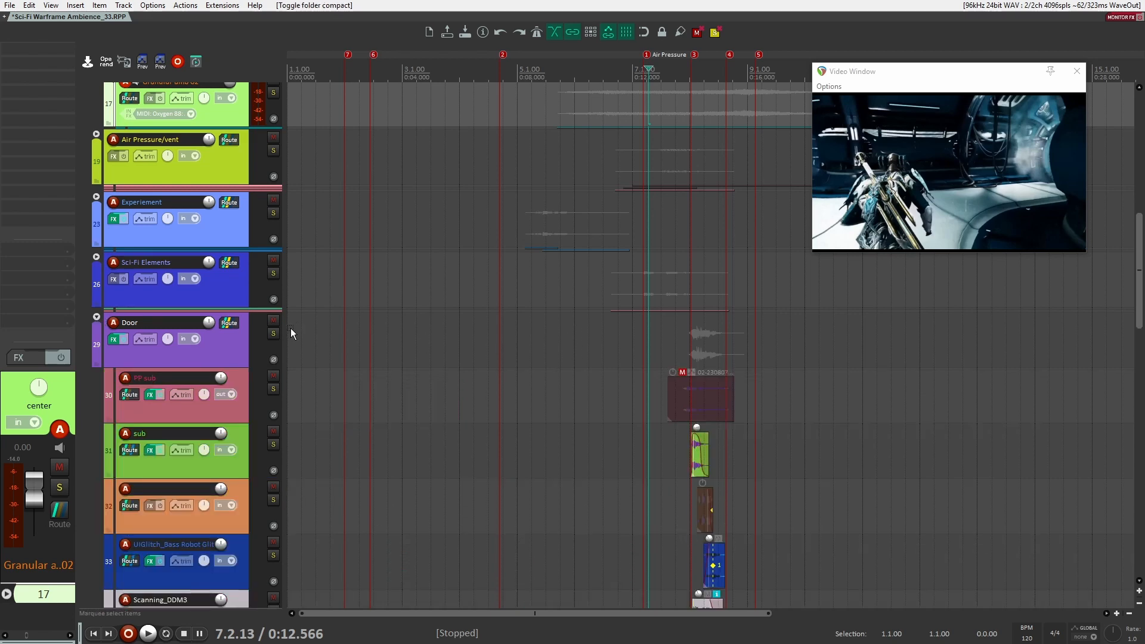
{"action": "left_click", "coordinate": [275, 334]}
{"action": "scroll", "coordinate": [678, 337], "scroll_direction": "down", "scroll_amount": 3}
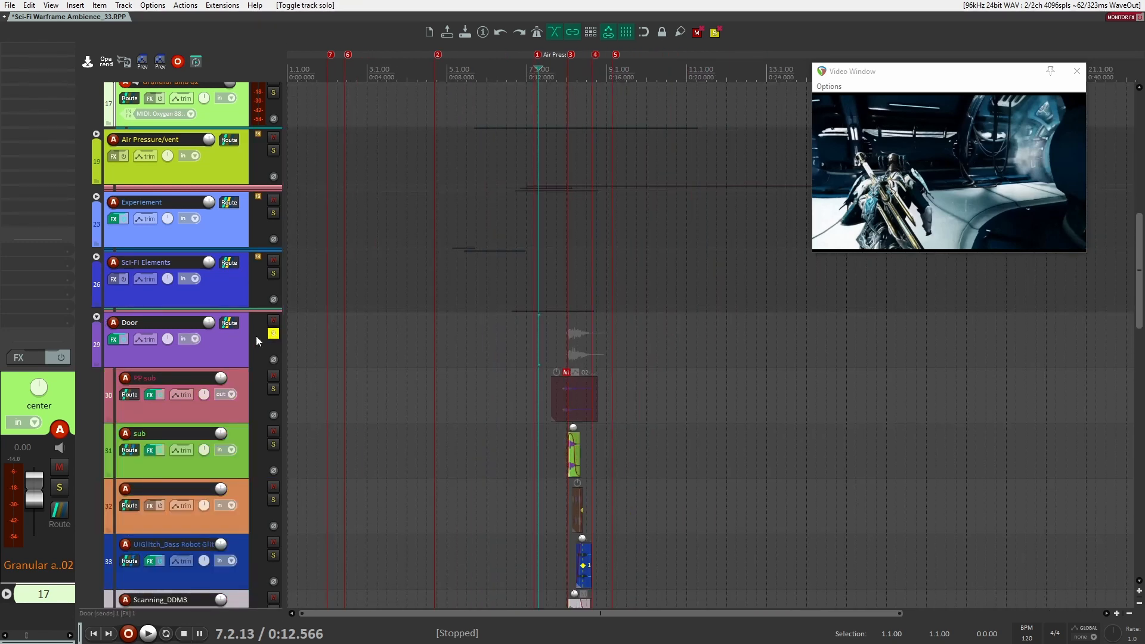
{"action": "scroll", "coordinate": [609, 335], "scroll_direction": "down", "scroll_amount": 4}
{"action": "scroll", "coordinate": [613, 347], "scroll_direction": "up", "scroll_amount": 4}
{"action": "left_click", "coordinate": [275, 335]}
{"action": "left_click", "coordinate": [97, 317]}
{"action": "left_click", "coordinate": [97, 318]}
- Collapse the Beds folder and its parent Redesign folder
{"action": "scroll", "coordinate": [622, 360], "scroll_direction": "down", "scroll_amount": 10}
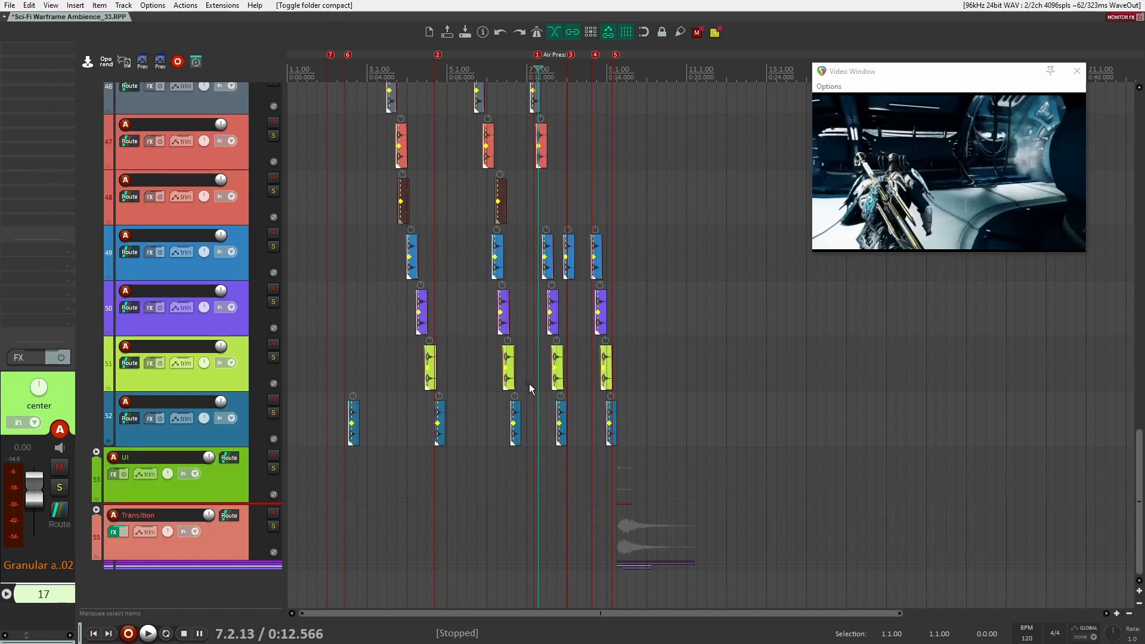
{"action": "scroll", "coordinate": [531, 389], "scroll_direction": "up", "scroll_amount": 12}
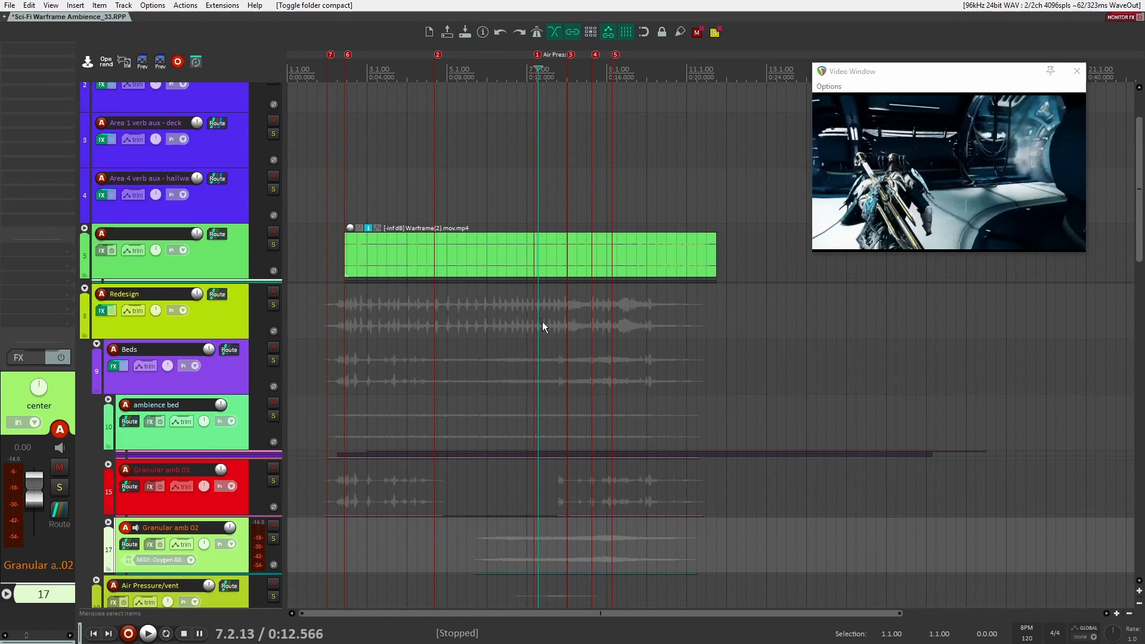
{"action": "scroll", "coordinate": [542, 321], "scroll_direction": "down", "scroll_amount": 4}
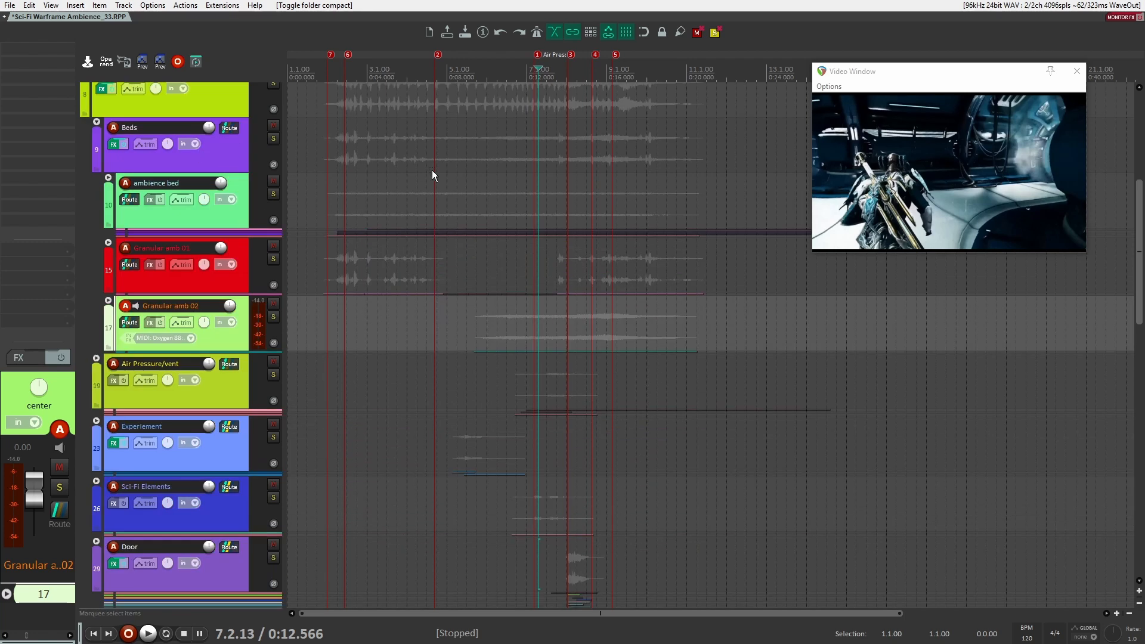
{"action": "left_click", "coordinate": [96, 122]}
{"action": "left_click", "coordinate": [97, 122]}
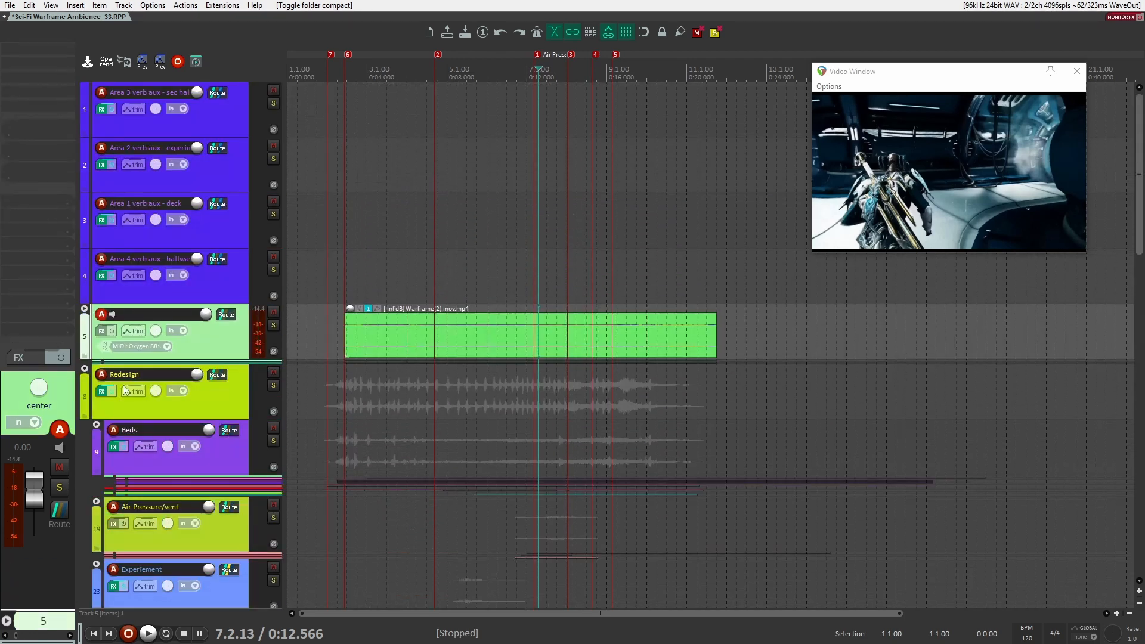
{"action": "left_click", "coordinate": [87, 367]}
{"action": "left_click", "coordinate": [87, 366]}
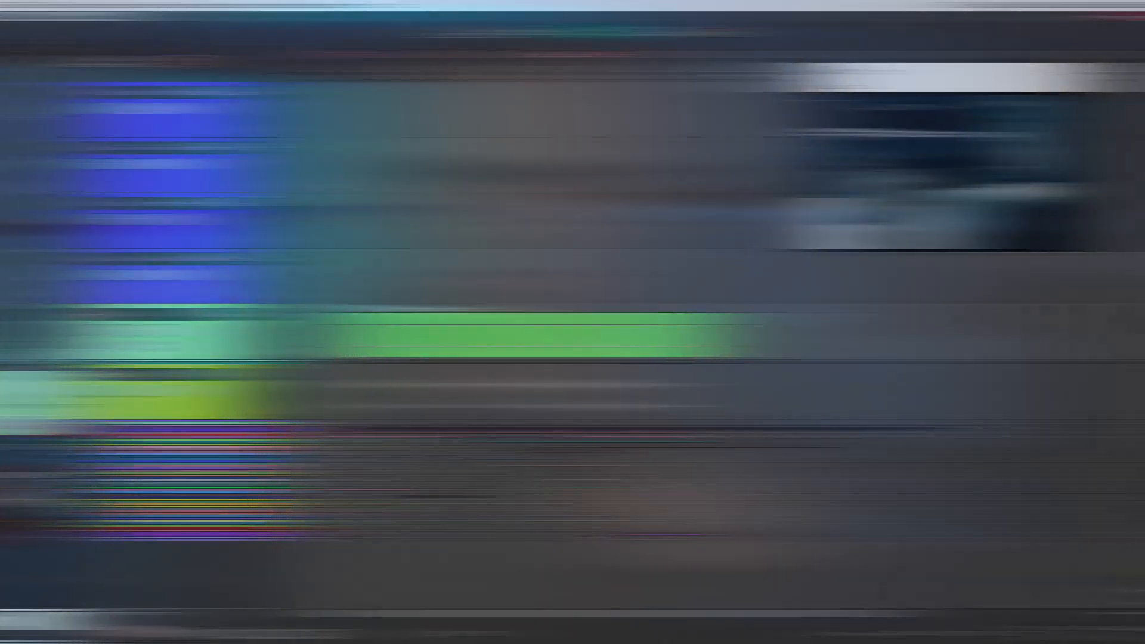